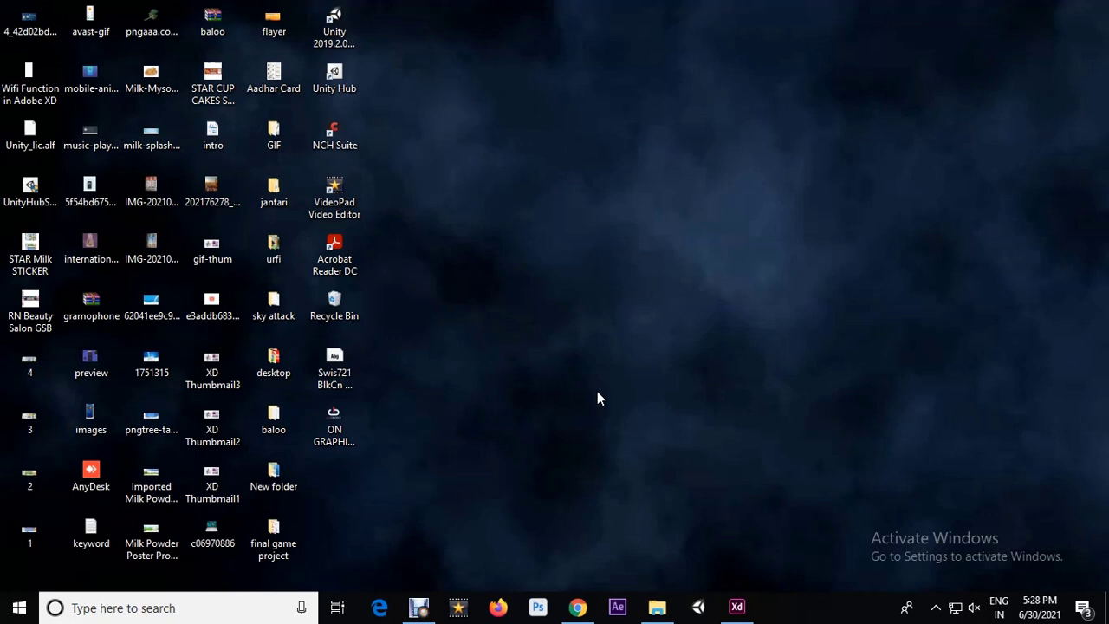
# Switch to Adobe XD and draw a 375 × 812 rectangle covering the iPhone X/XS/11 Pro artboard.
pyautogui.click(736, 606)
pyautogui.click(641, 371)
pyautogui.click(737, 373)
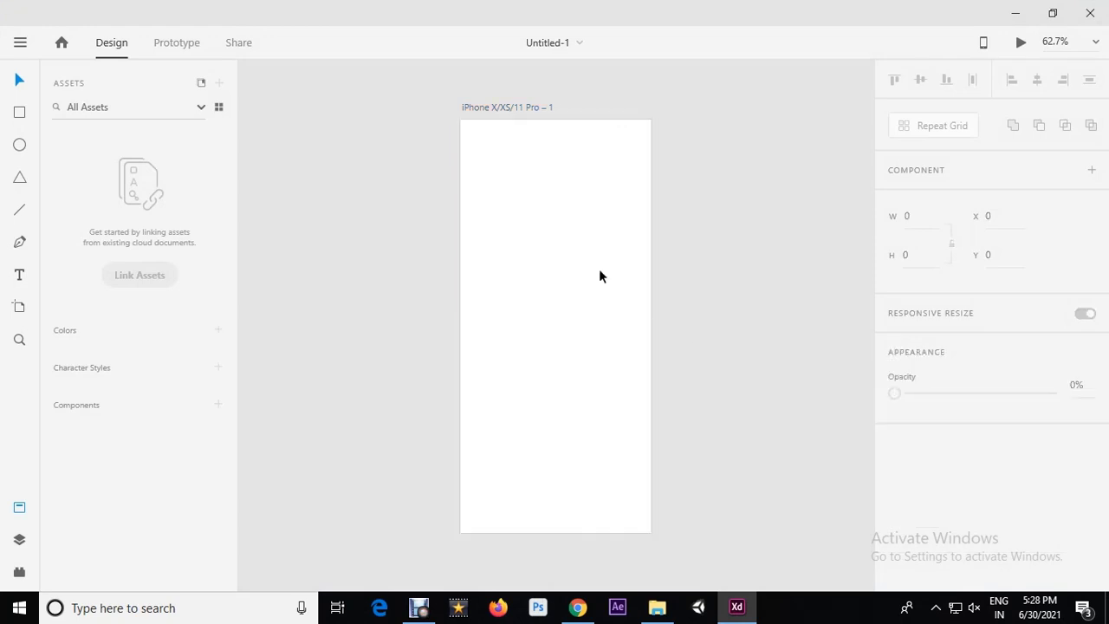
pyautogui.scroll(-1, 548, 252)
pyautogui.scroll(-3, 537, 263)
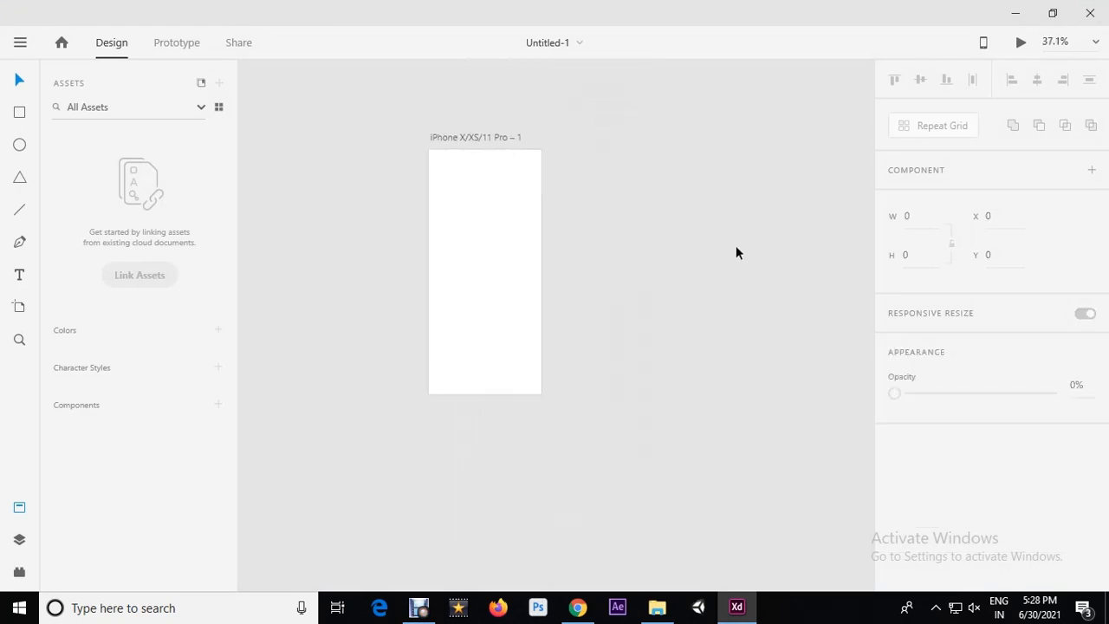
pyautogui.scroll(1, 735, 247)
pyautogui.scroll(-1, 615, 208)
pyautogui.scroll(1, 564, 190)
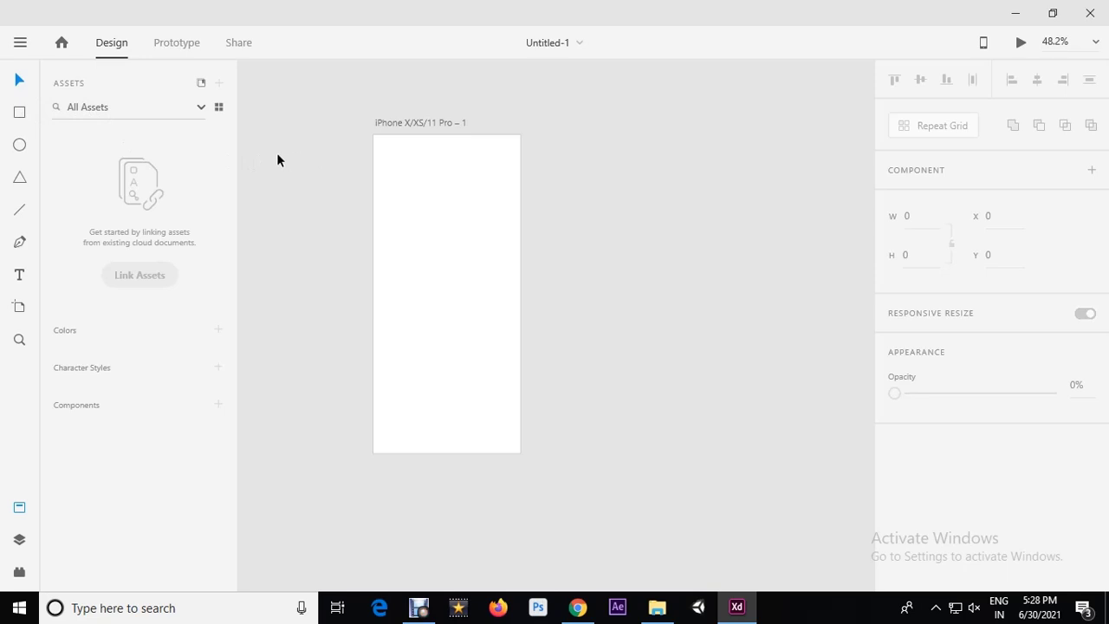
pyautogui.click(21, 114)
pyautogui.moveTo(378, 142); pyautogui.dragTo(519, 453)
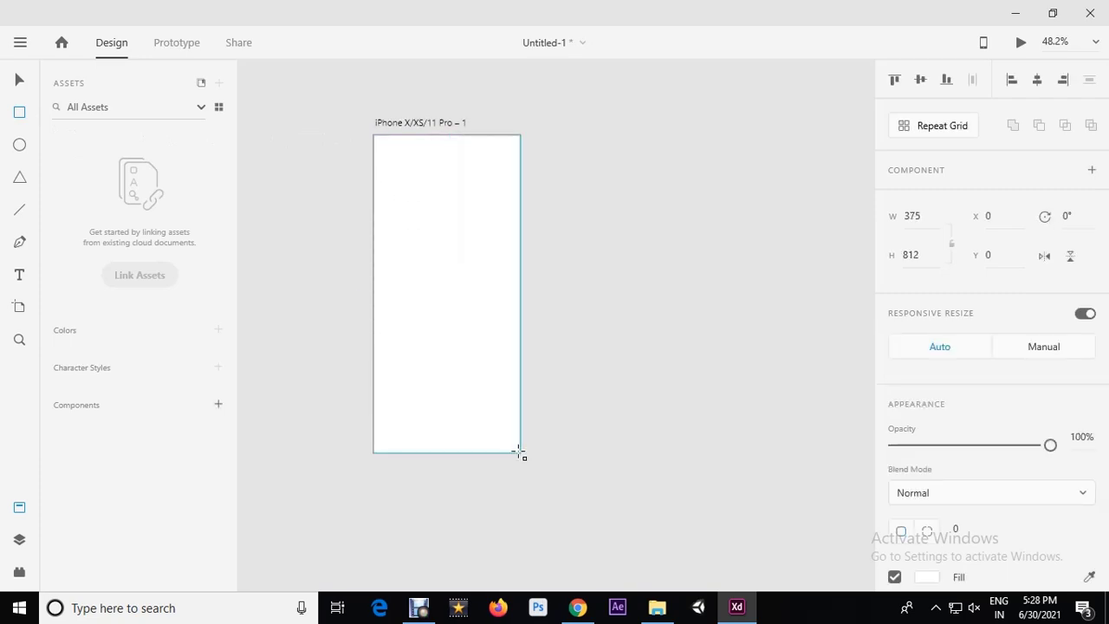
pyautogui.click(19, 80)
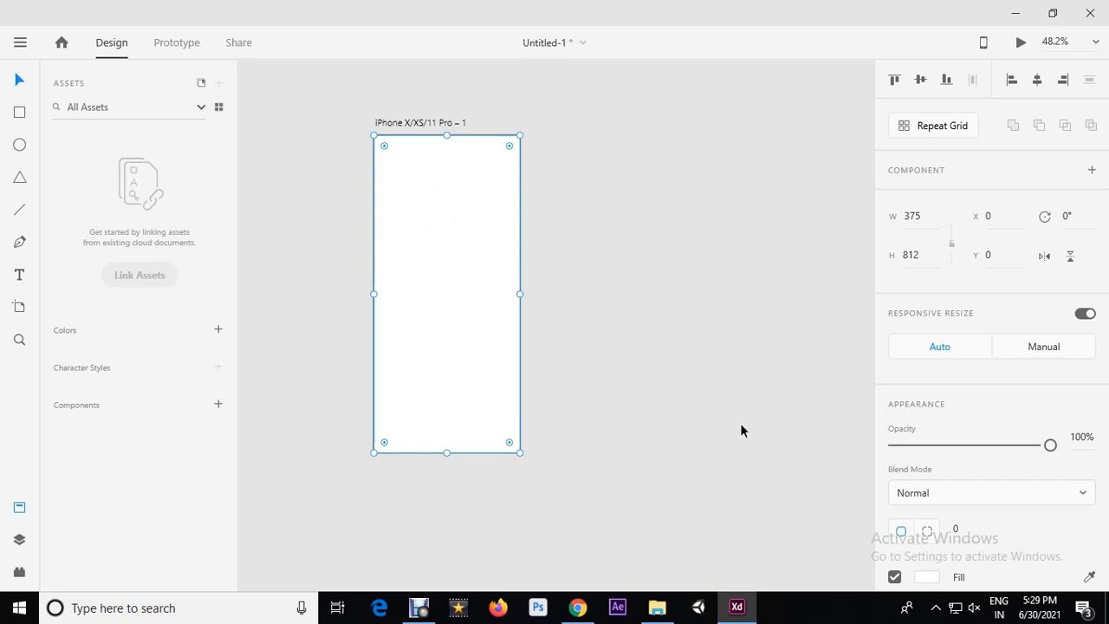
# Fill the background rectangle with a solid crimson red.
pyautogui.scroll(-3, 979, 433)
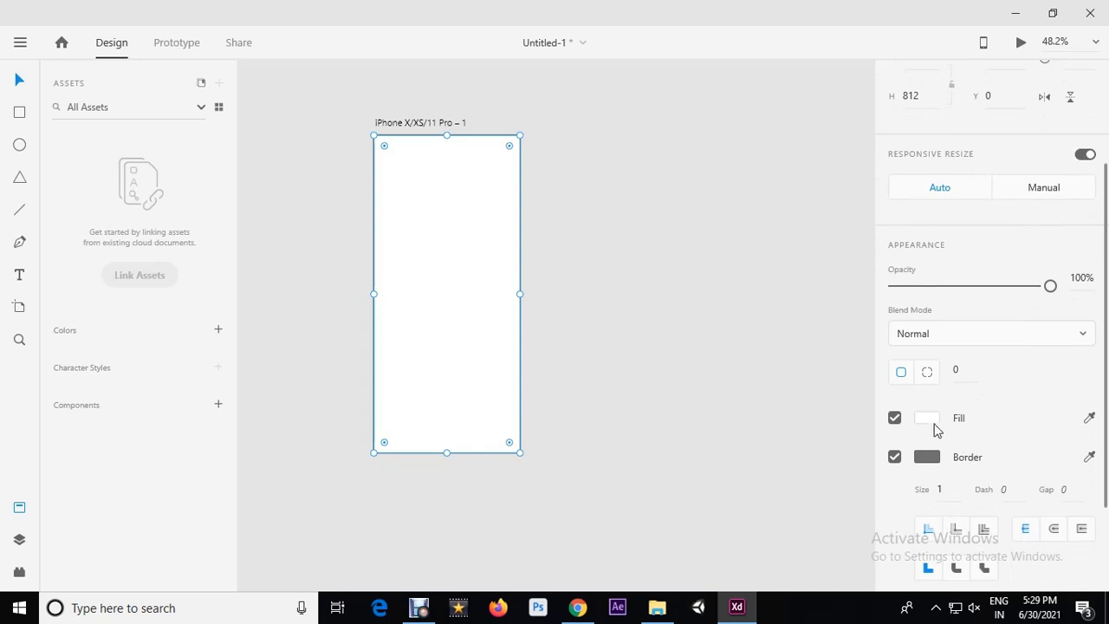
pyautogui.click(927, 420)
pyautogui.click(818, 350)
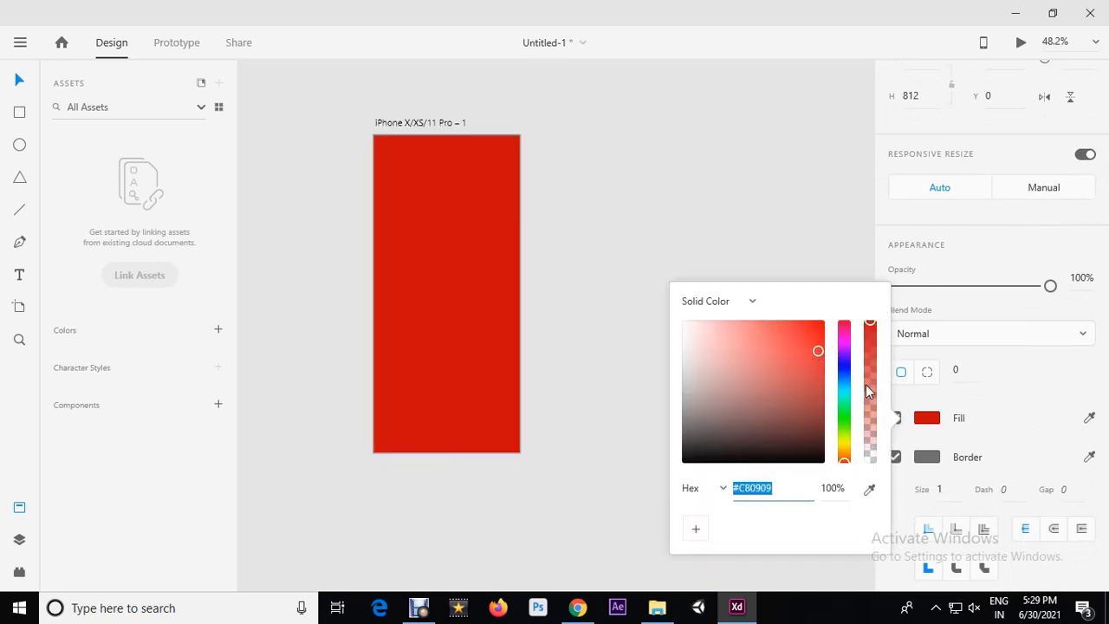
pyautogui.click(845, 330)
pyautogui.moveTo(849, 336); pyautogui.dragTo(849, 337)
pyautogui.click(478, 205)
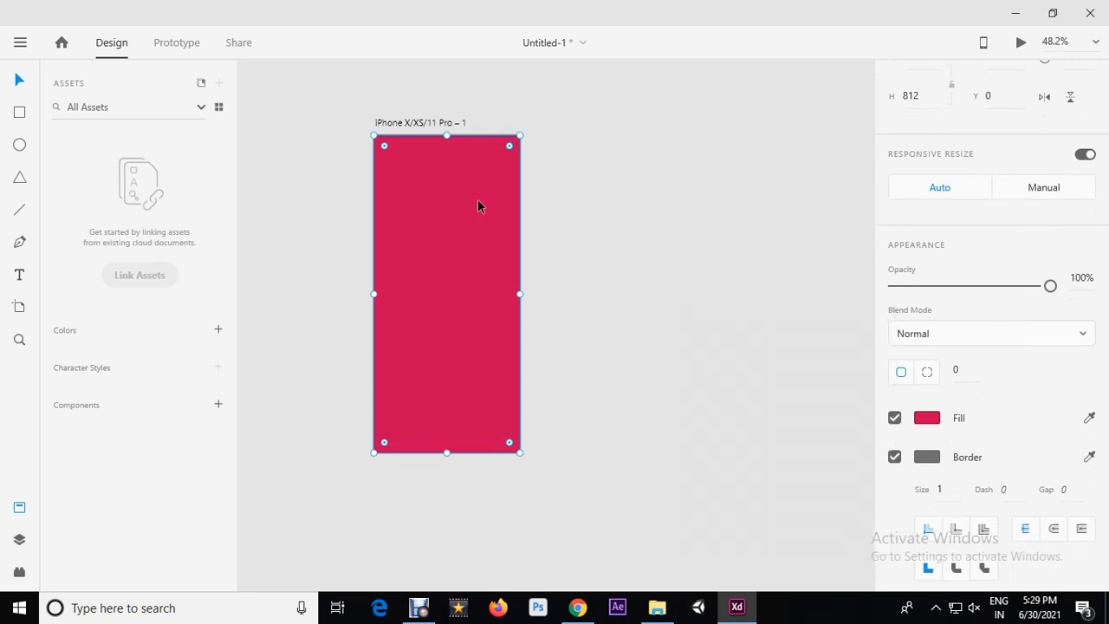
pyautogui.click(598, 222)
# Try to place the ON GRAPHICS logo image from the desktop onto the red artboard.
pyautogui.click(1015, 12)
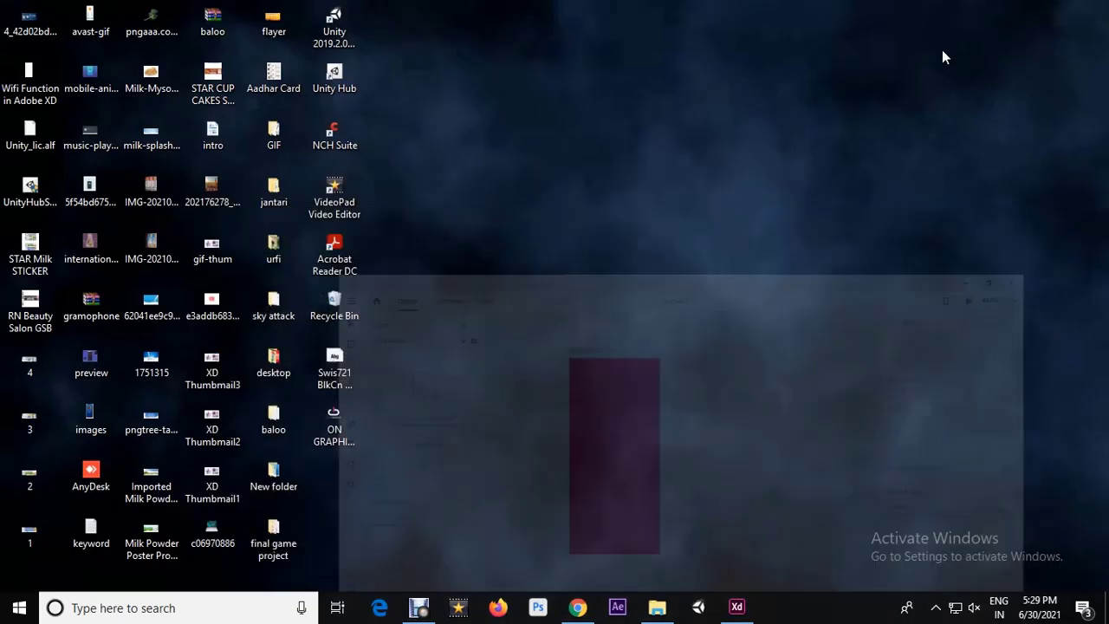
pyautogui.moveTo(341, 425); pyautogui.dragTo(506, 433)
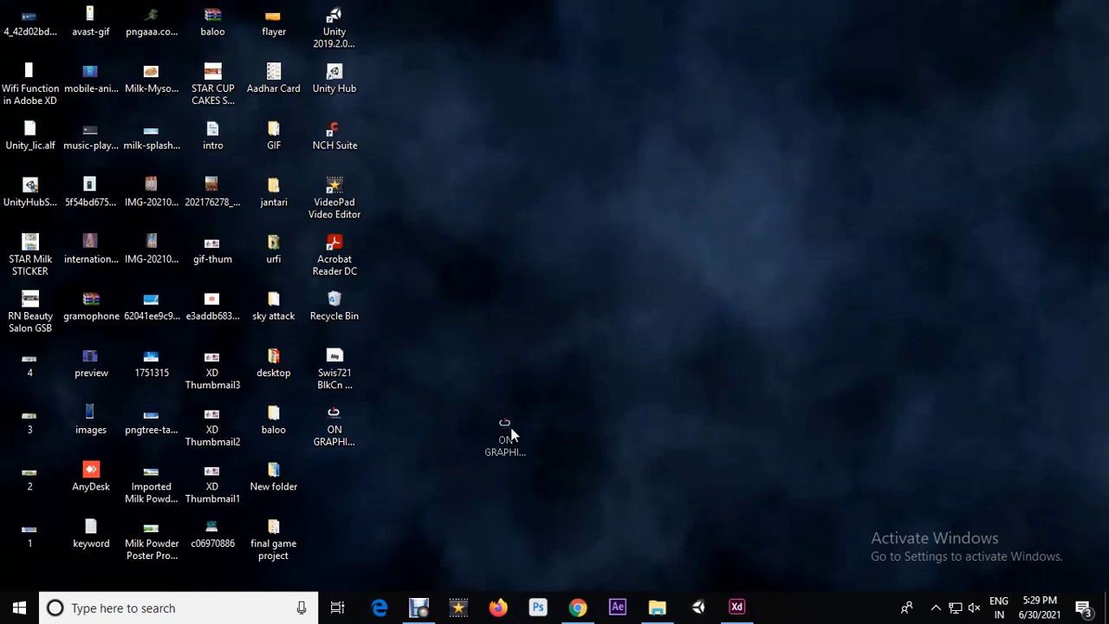
pyautogui.moveTo(509, 430); pyautogui.dragTo(498, 268)
pyautogui.moveTo(505, 220); pyautogui.dragTo(554, 250)
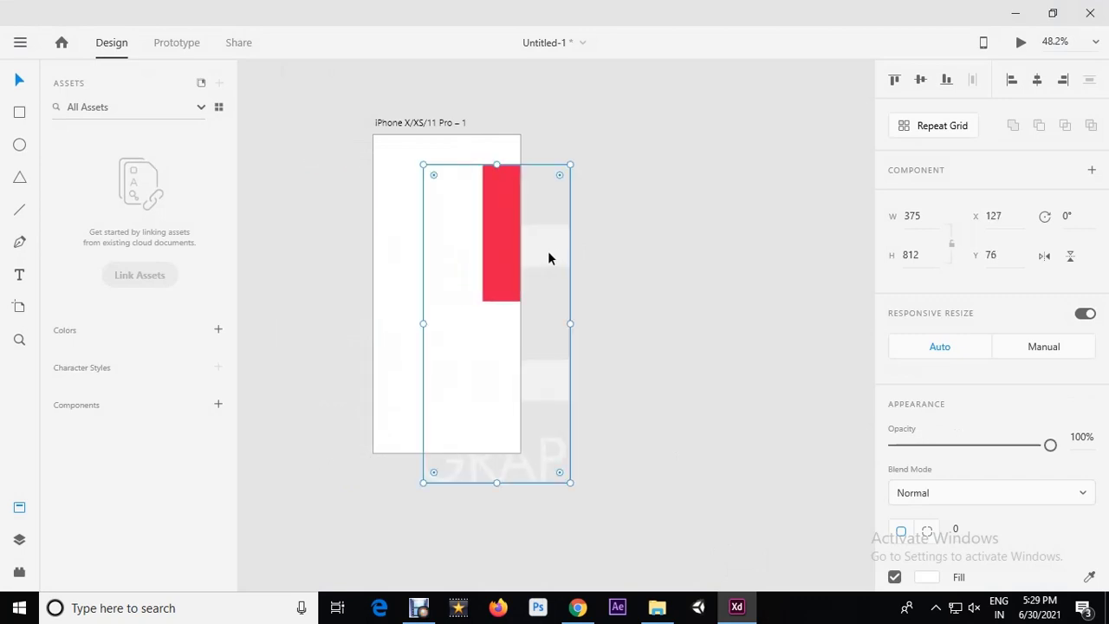
pyautogui.hotkey('ctrl', 'z')
pyautogui.hotkey('ctrl', 'z')
pyautogui.click(532, 255)
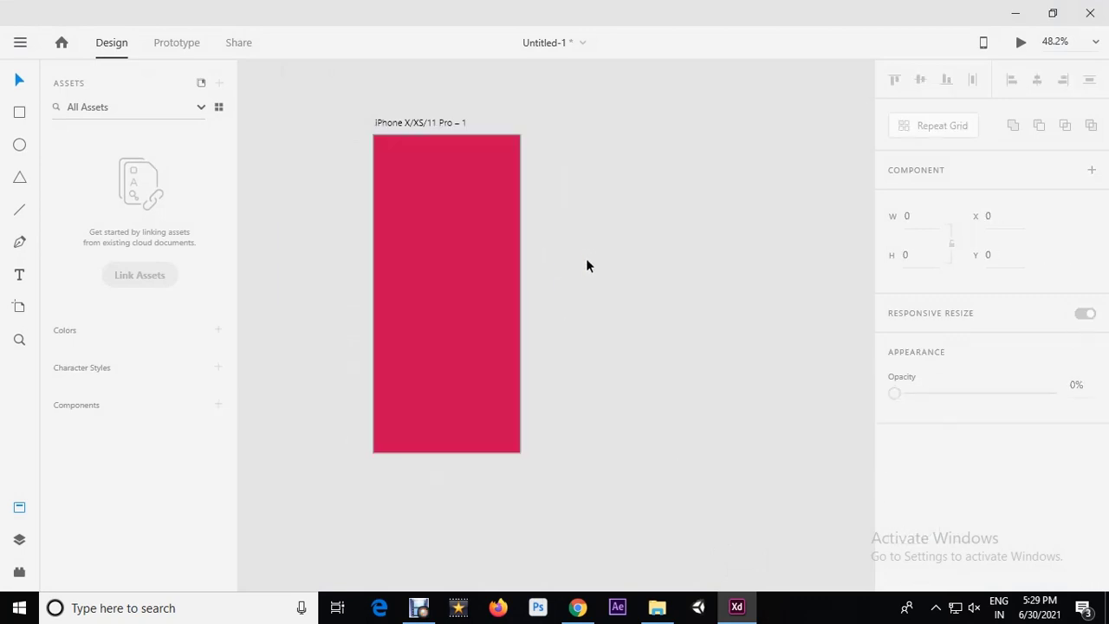
# Import the ON GRAPHICS logo from the desktop as a separate image and place it over the artboard.
pyautogui.press('super+d')
pyautogui.moveTo(314, 440); pyautogui.dragTo(783, 297)
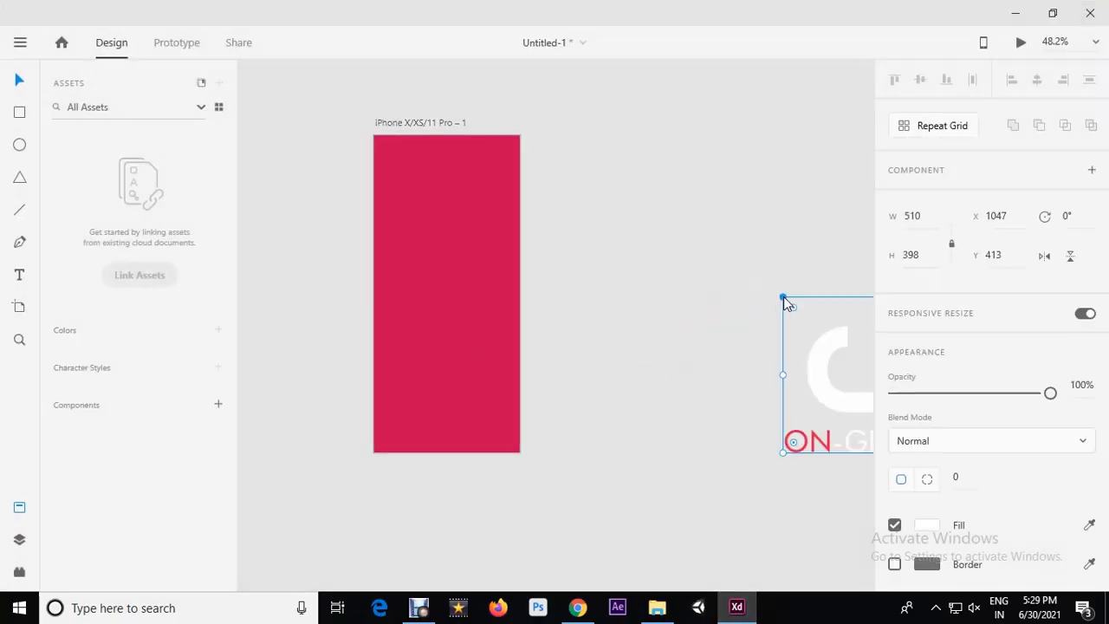
pyautogui.scroll(-1, 641, 272)
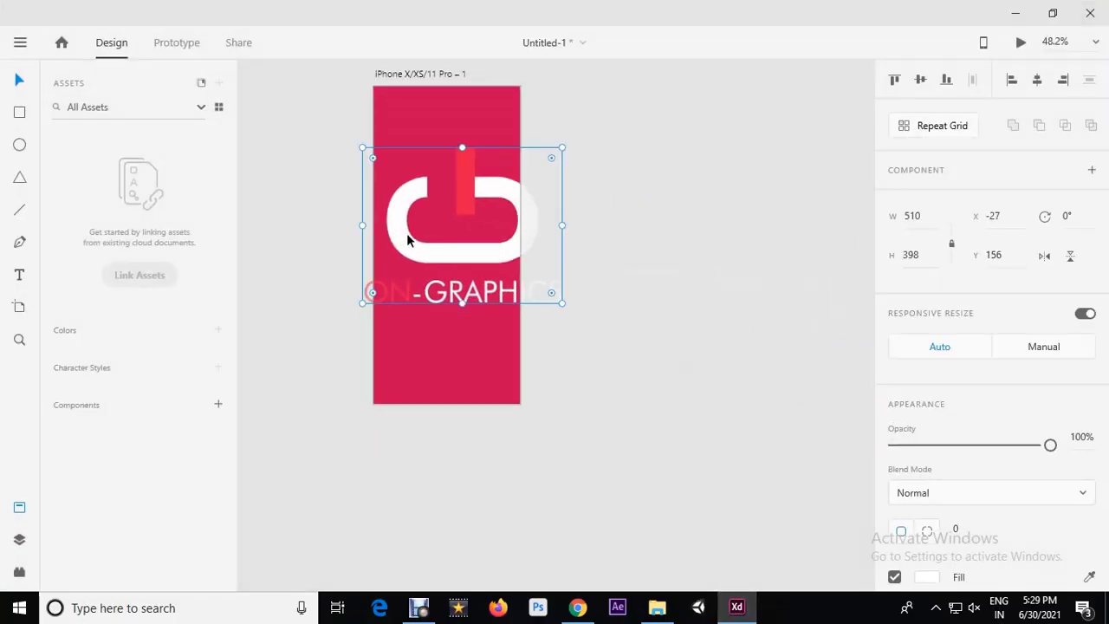
# Scale the logo down to about 137 × 107 and move it to the middle of the artboard.
pyautogui.moveTo(561, 147); pyautogui.dragTo(416, 230)
pyautogui.moveTo(404, 282); pyautogui.dragTo(455, 236)
pyautogui.scroll(3, 459, 238)
pyautogui.scroll(-3, 495, 243)
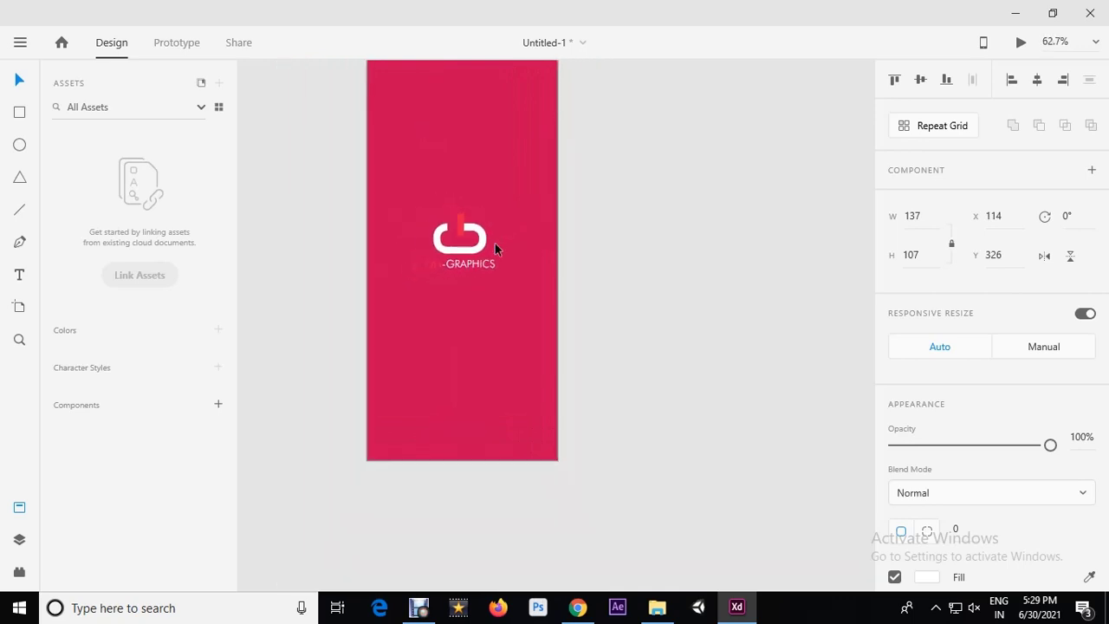
pyautogui.click(692, 238)
pyautogui.scroll(-2, 627, 240)
pyautogui.scroll(2, 628, 244)
# Change the background rectangle's fill to dark grey #3B3B3B.
pyautogui.click(561, 192)
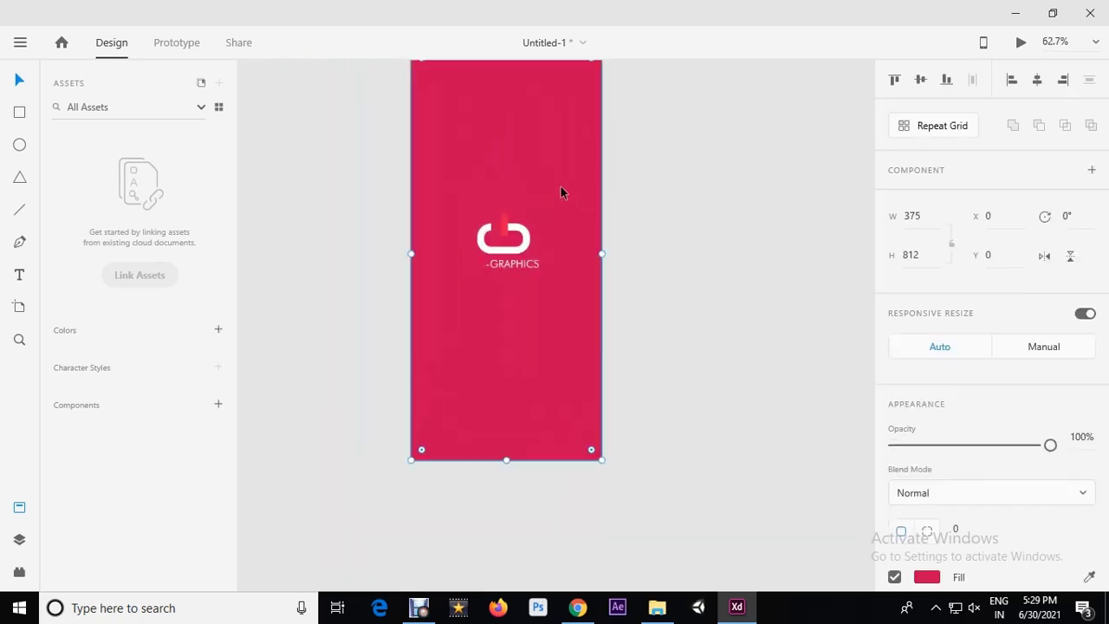
pyautogui.click(925, 576)
pyautogui.moveTo(800, 448); pyautogui.dragTo(684, 470)
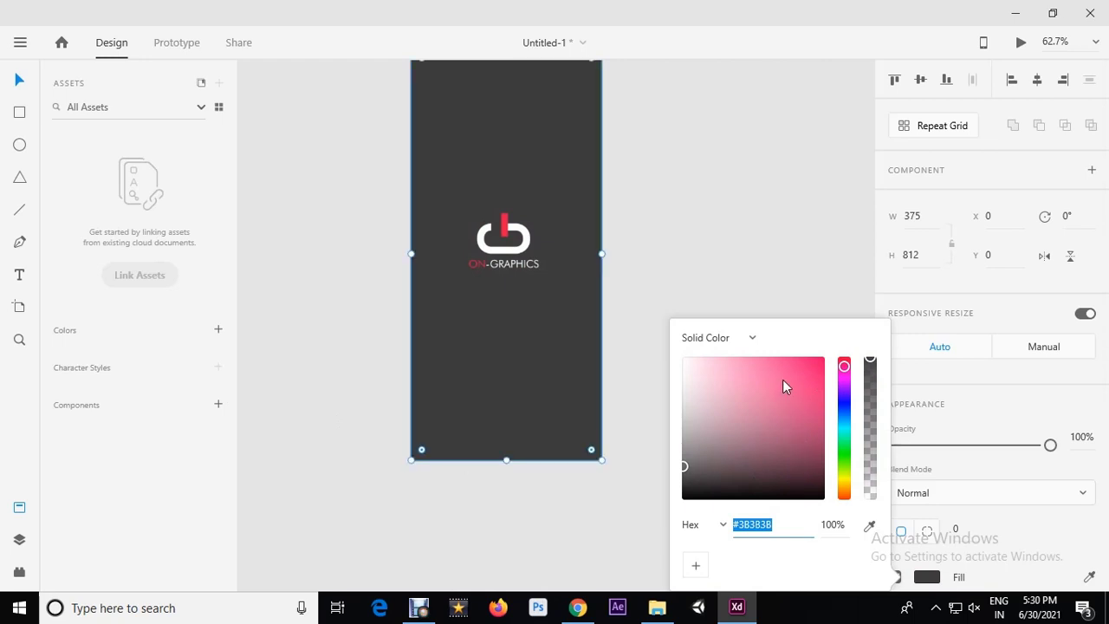
# Change the background fill to a linear gradient with a bright red end stop.
pyautogui.click(754, 339)
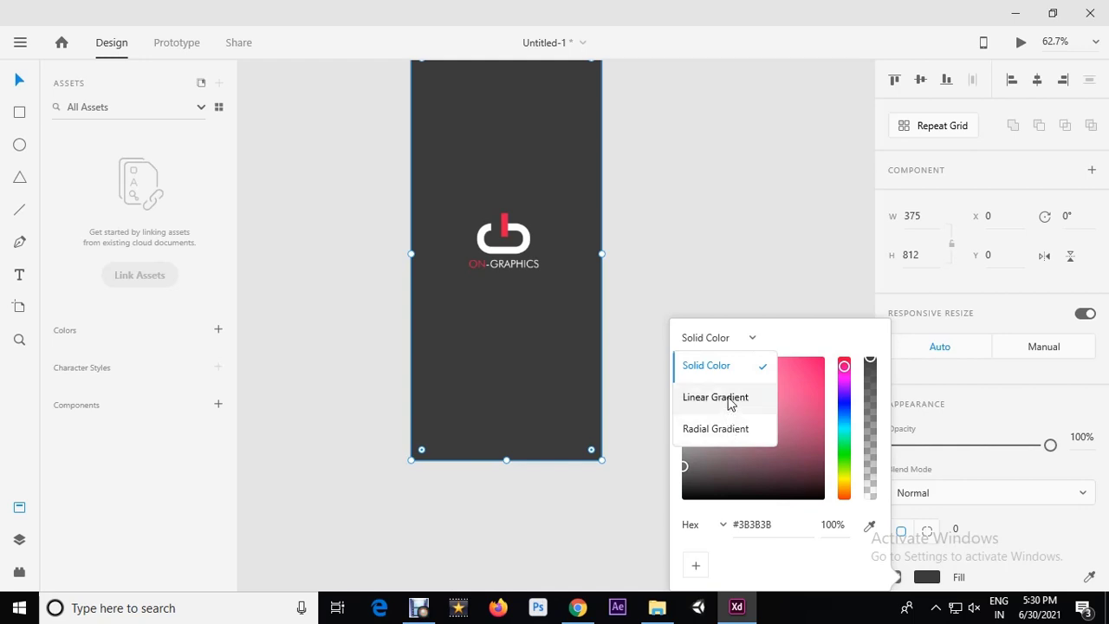
pyautogui.click(726, 397)
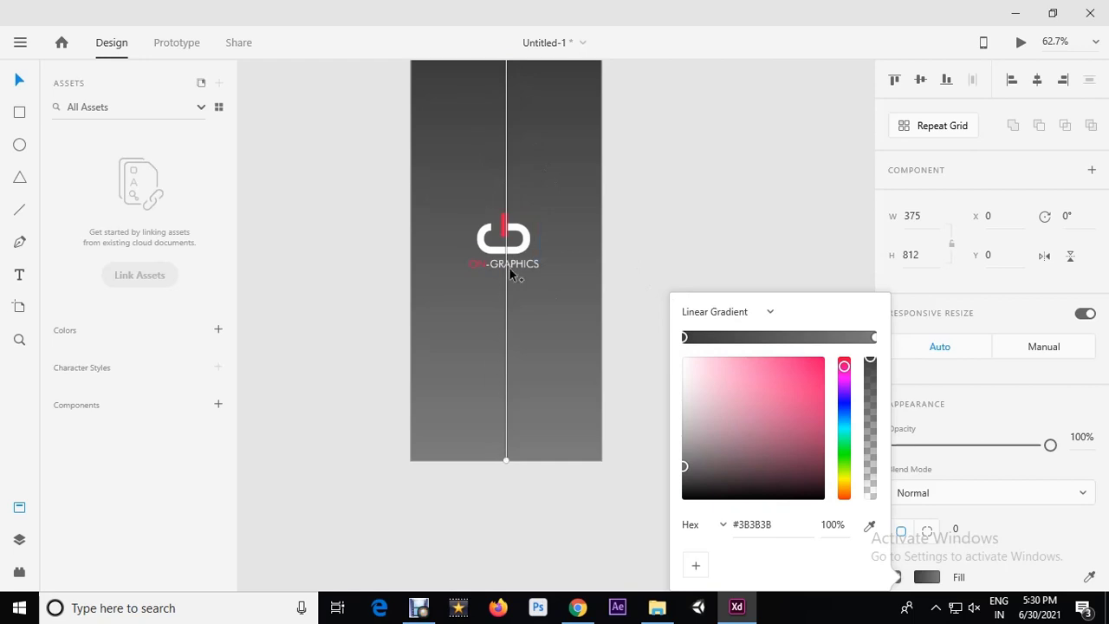
pyautogui.click(874, 337)
pyautogui.click(817, 366)
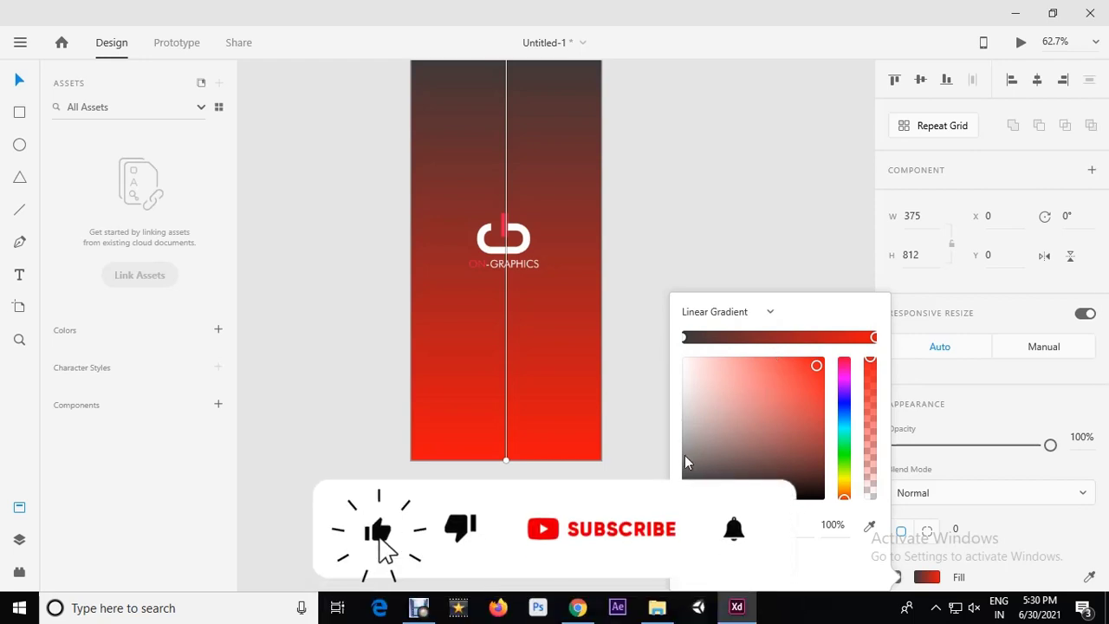
# Give the background a radial gradient from grey #5D5B5B at the centre to black #000000 at the edge.
pyautogui.click(731, 313)
pyautogui.click(711, 404)
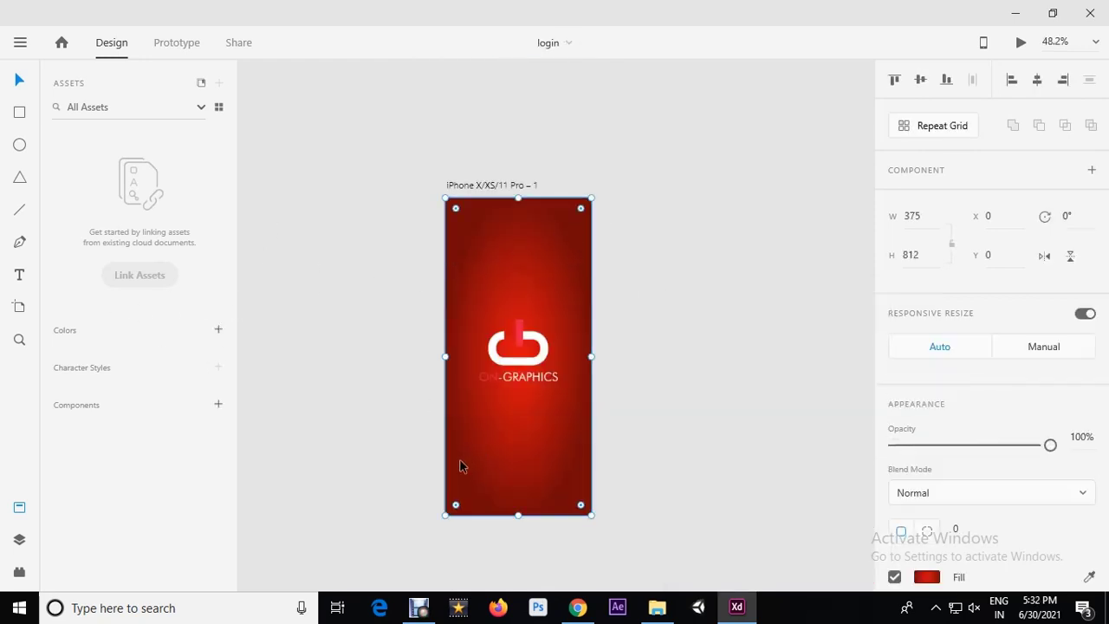
pyautogui.click(926, 577)
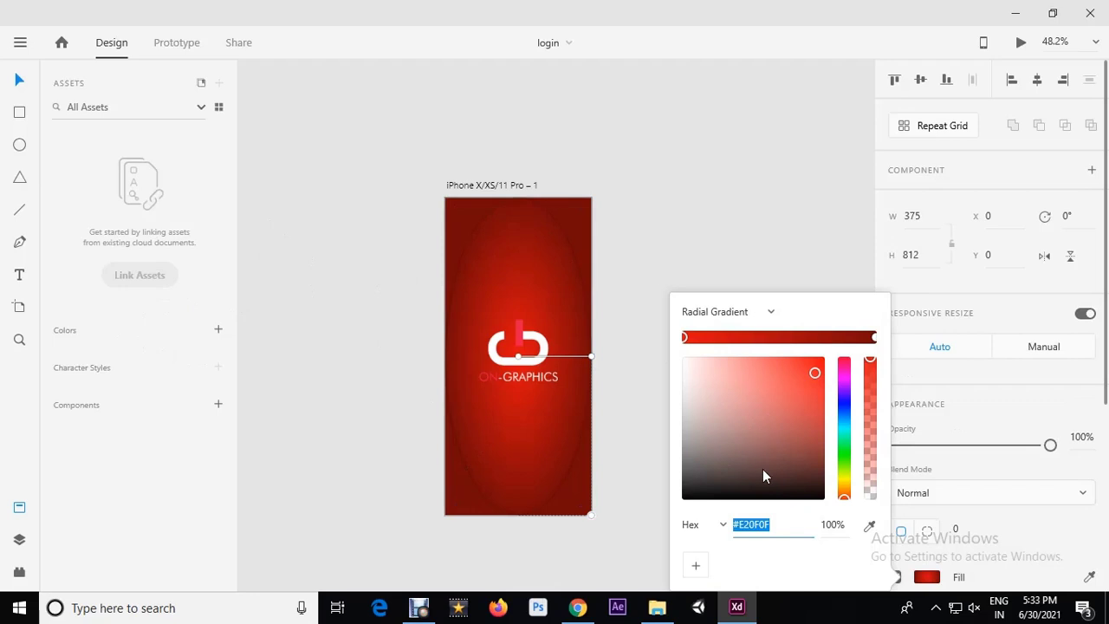
pyautogui.click(685, 431)
pyautogui.click(685, 447)
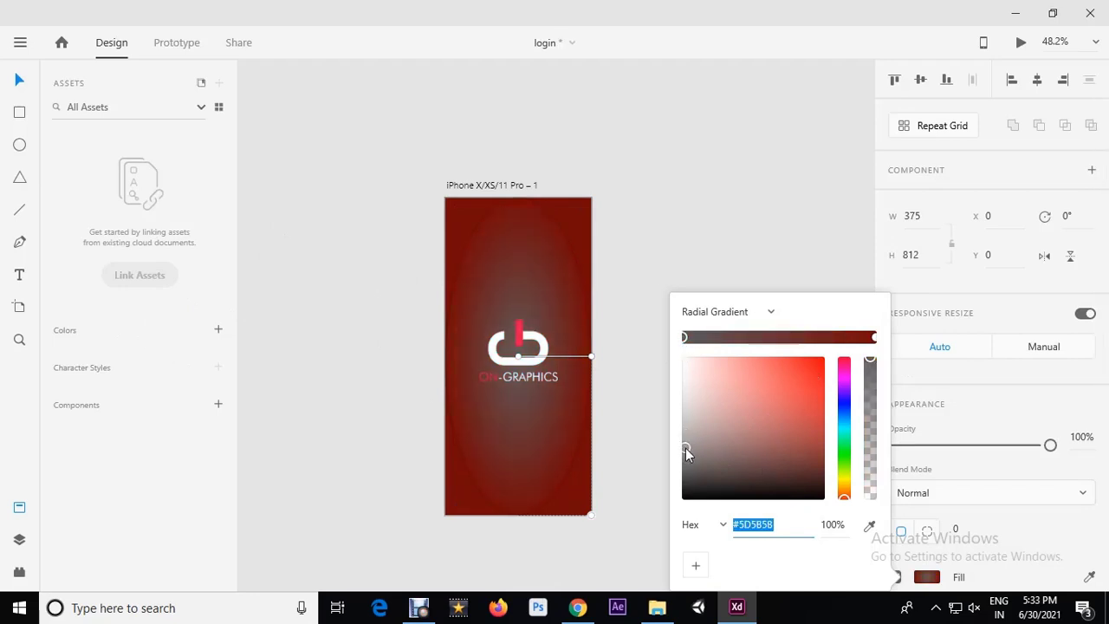
pyautogui.click(874, 339)
pyautogui.moveTo(811, 437); pyautogui.dragTo(814, 501)
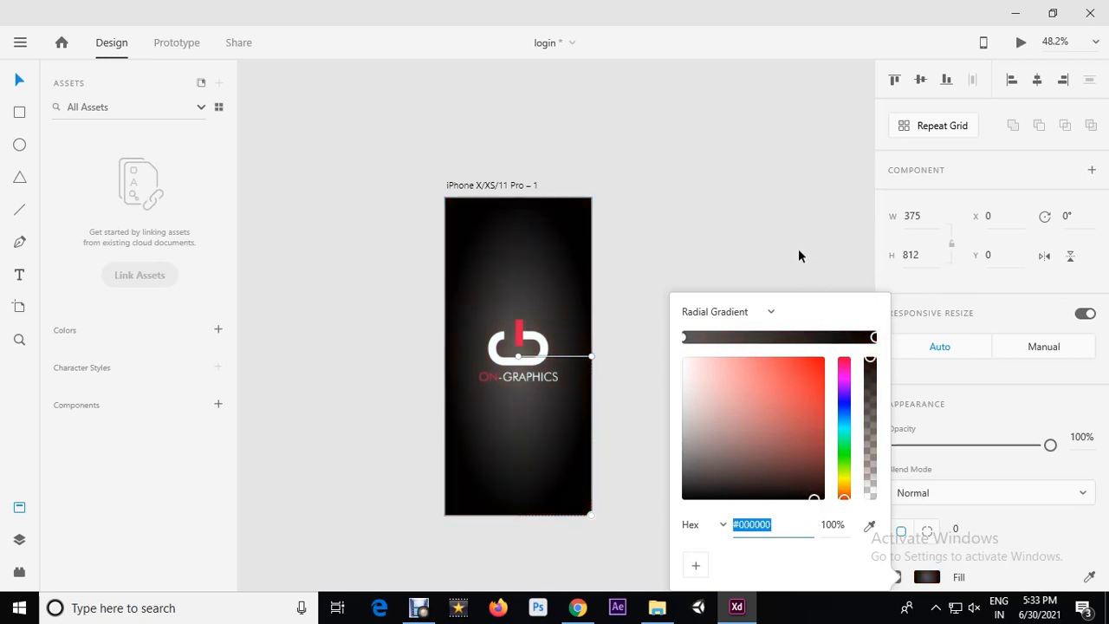
pyautogui.click(741, 252)
# Inspect the logo on the gradient background up close and save the login document.
pyautogui.scroll(3, 509, 376)
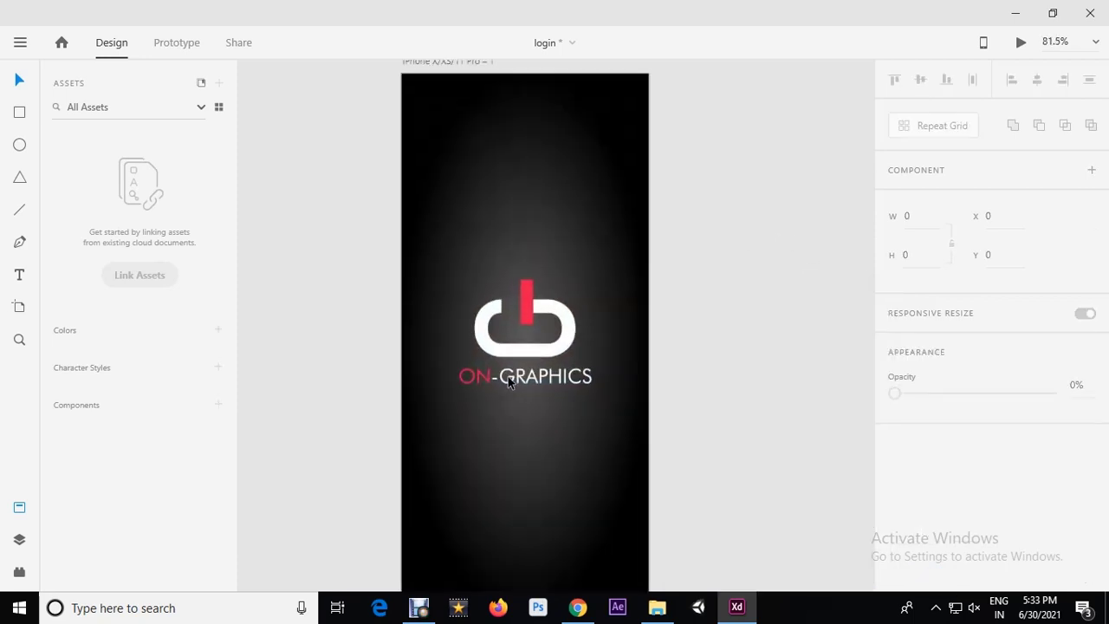
pyautogui.click(622, 209)
pyautogui.scroll(8, 540, 297)
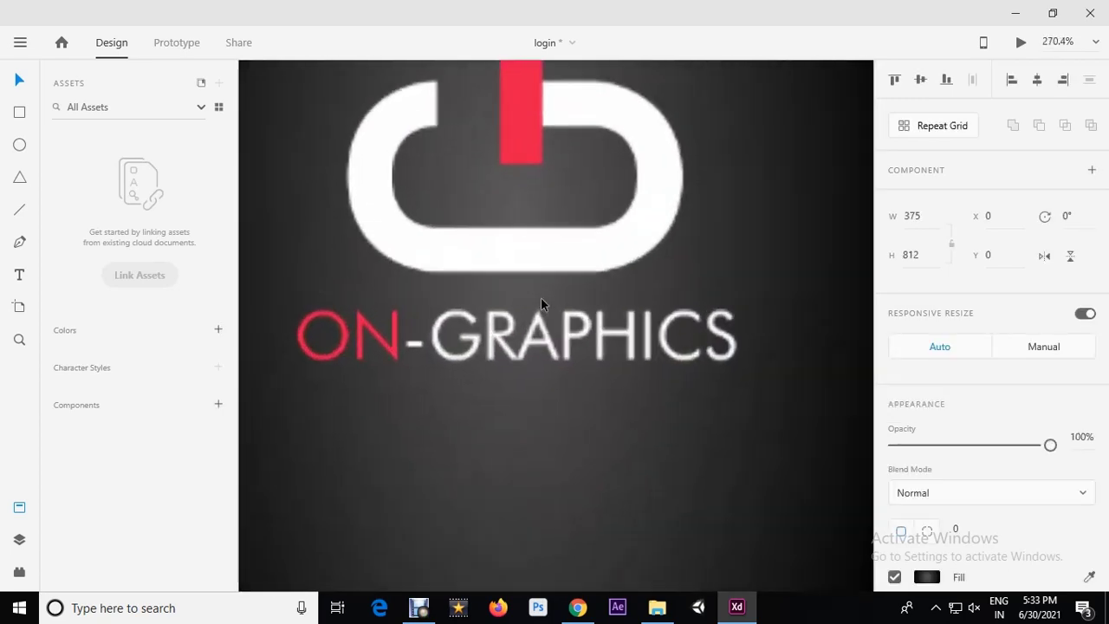
pyautogui.scroll(-5, 526, 230)
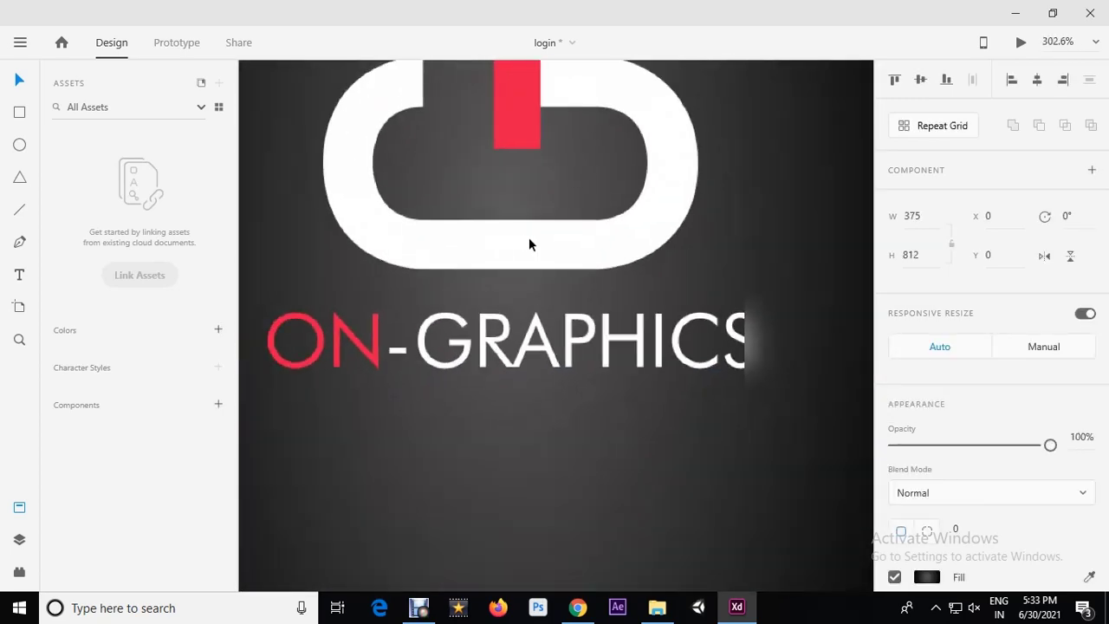
pyautogui.scroll(-3, 577, 261)
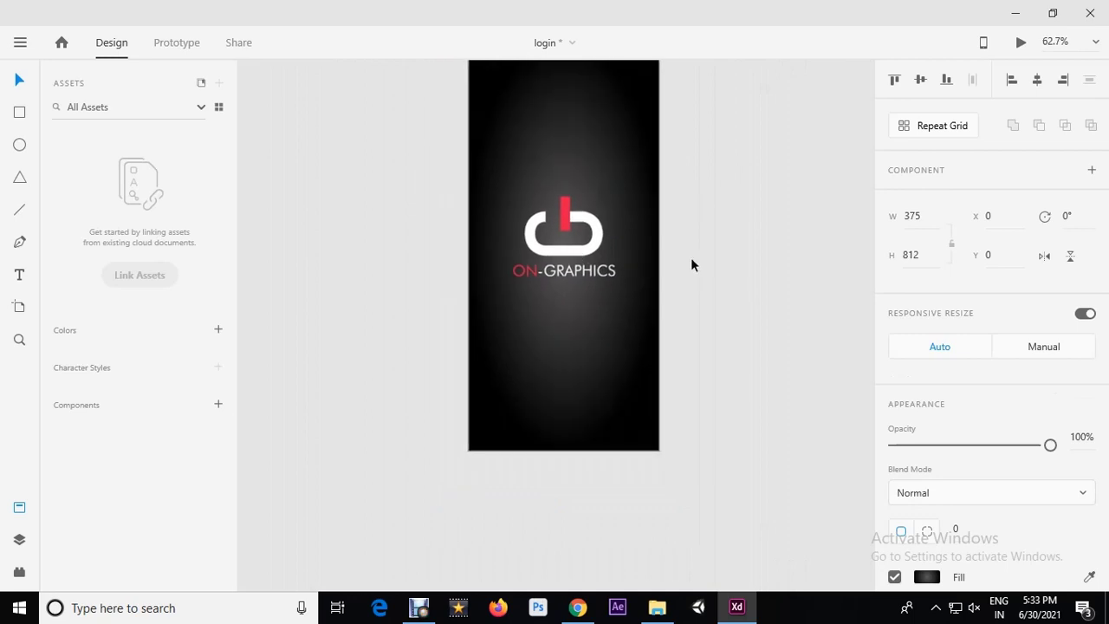
pyautogui.click(690, 262)
pyautogui.scroll(-1, 548, 240)
pyautogui.hotkey('ctrl', 's')
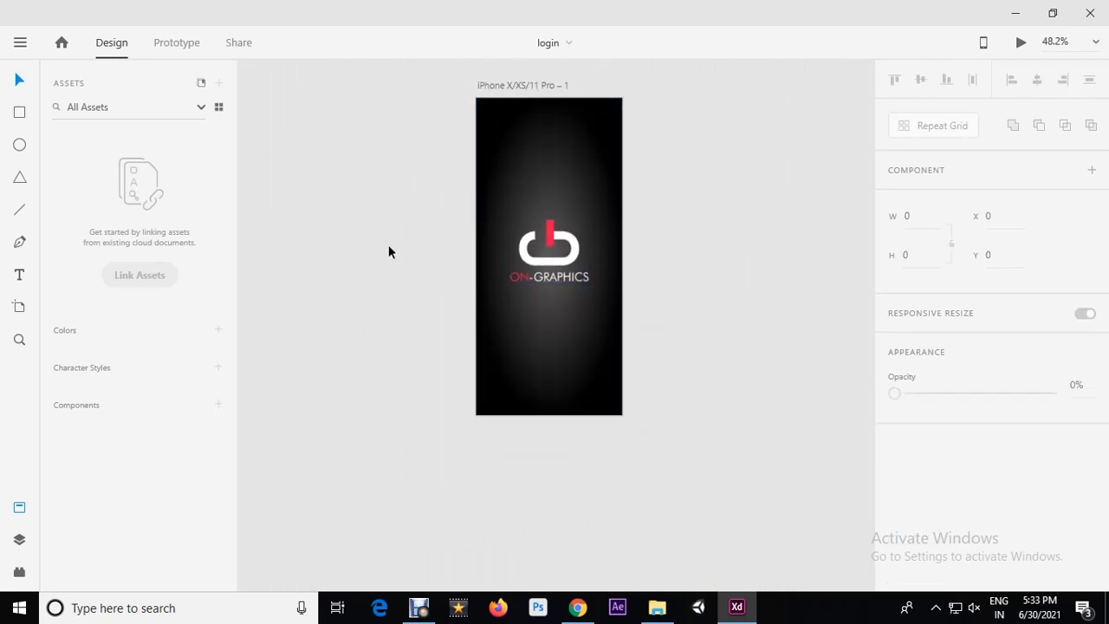
# Duplicate the splash artboard and place the copy to its right, aligned with it and 148 px apart.
pyautogui.scroll(-1, 396, 237)
pyautogui.click(483, 126)
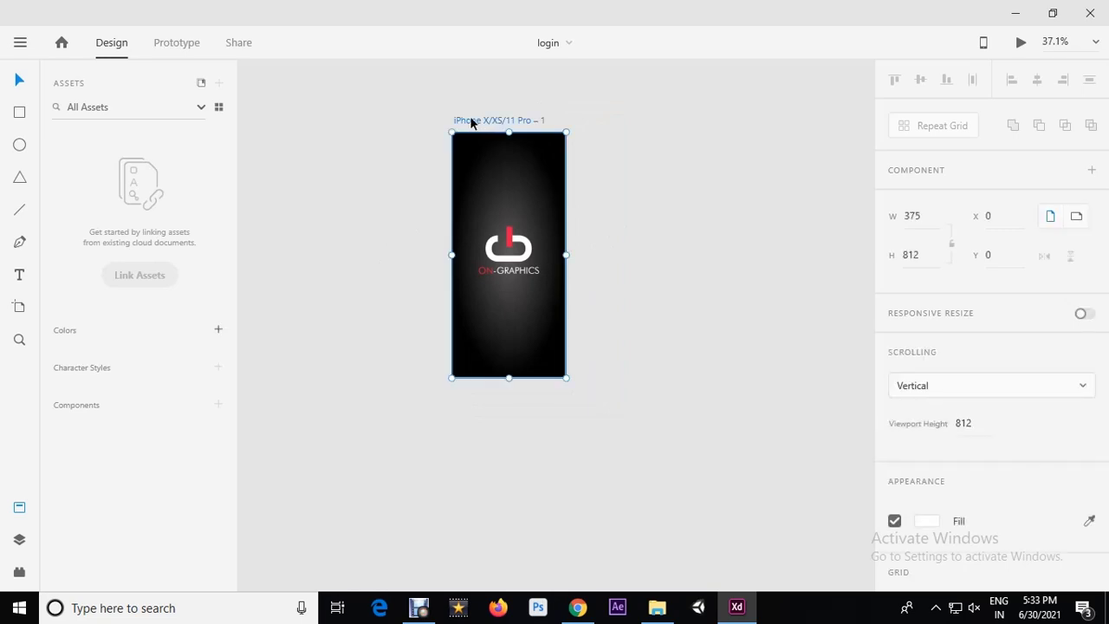
pyautogui.moveTo(471, 123); pyautogui.dragTo(630, 143)
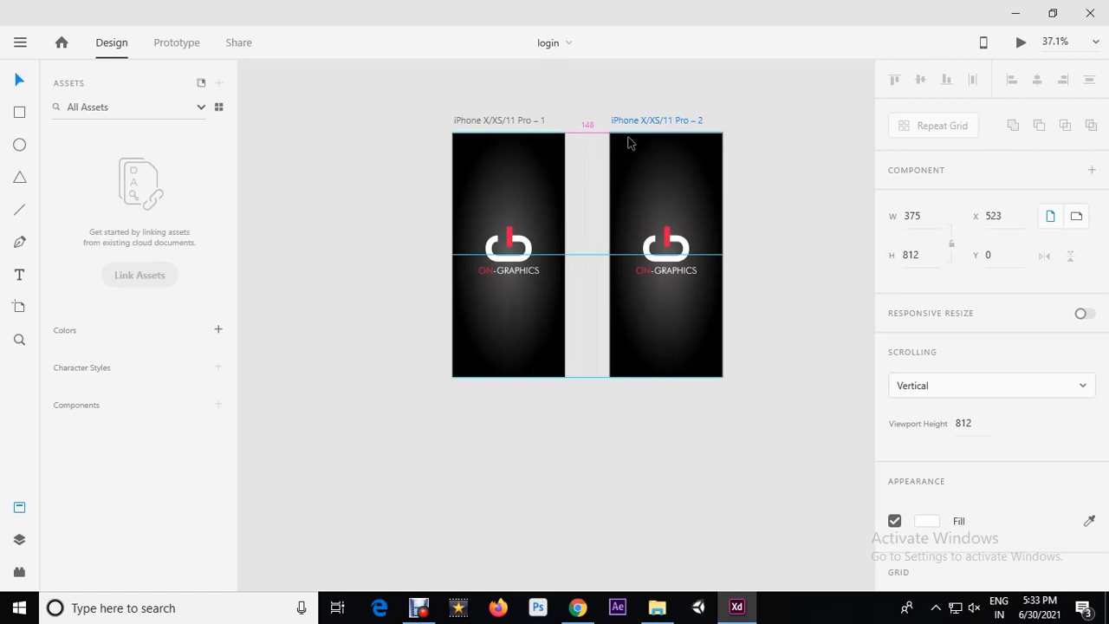
pyautogui.moveTo(630, 143); pyautogui.dragTo(630, 143)
pyautogui.click(805, 199)
# Shrink the logo on the second artboard to about 101 × 78 and centre it near the top, at about X 137, Y 114.
pyautogui.scroll(-3, 579, 193)
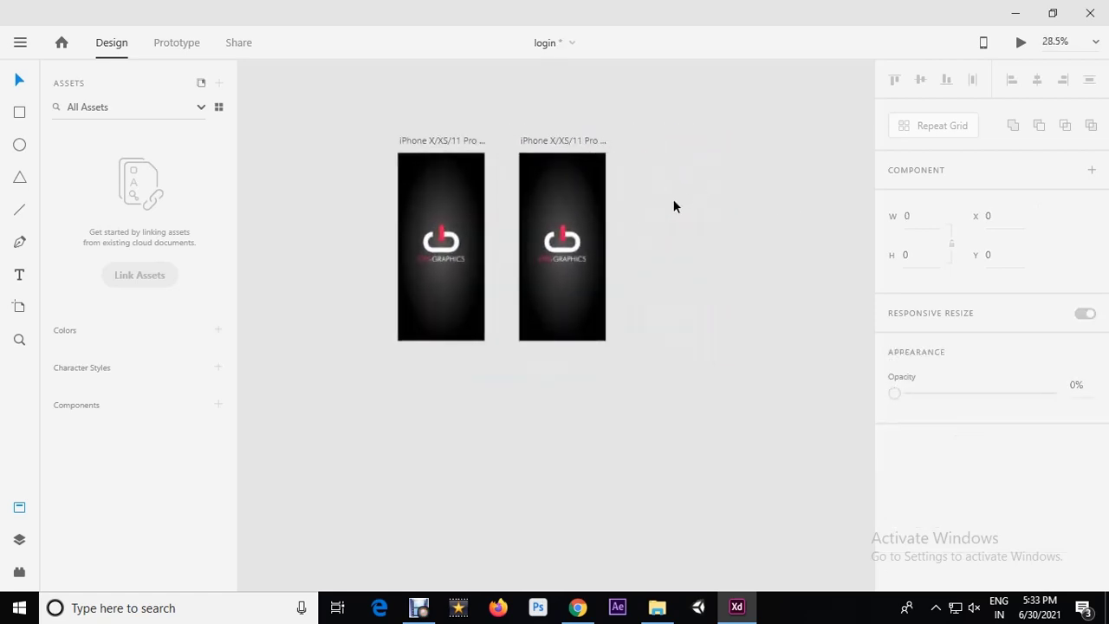
pyautogui.click(582, 236)
pyautogui.moveTo(587, 225); pyautogui.dragTo(565, 194)
pyautogui.scroll(2, 565, 193)
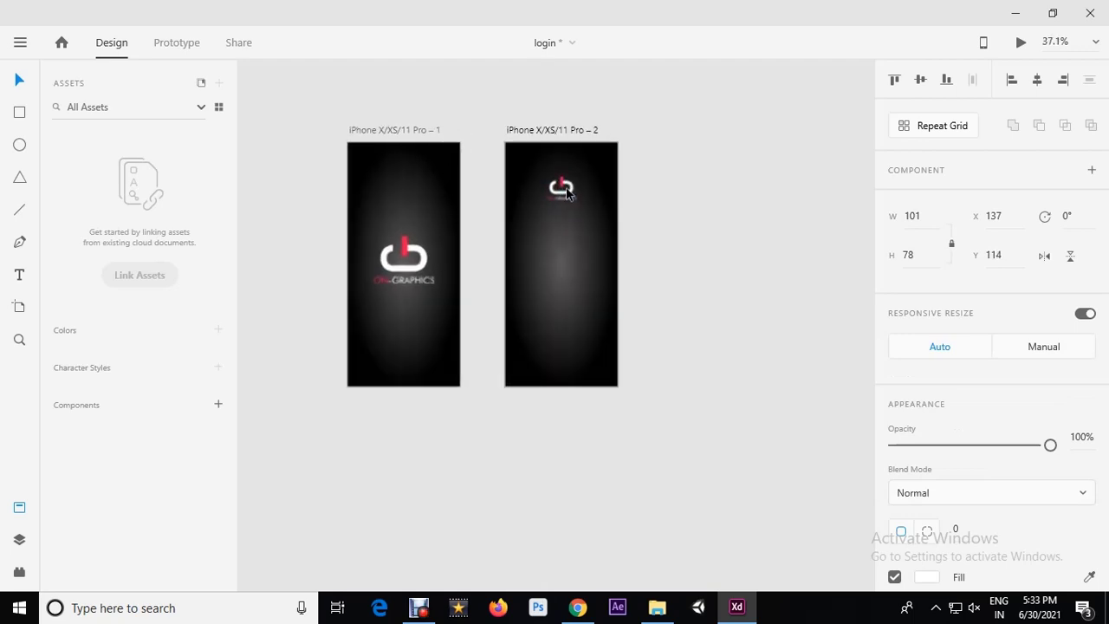
pyautogui.click(685, 191)
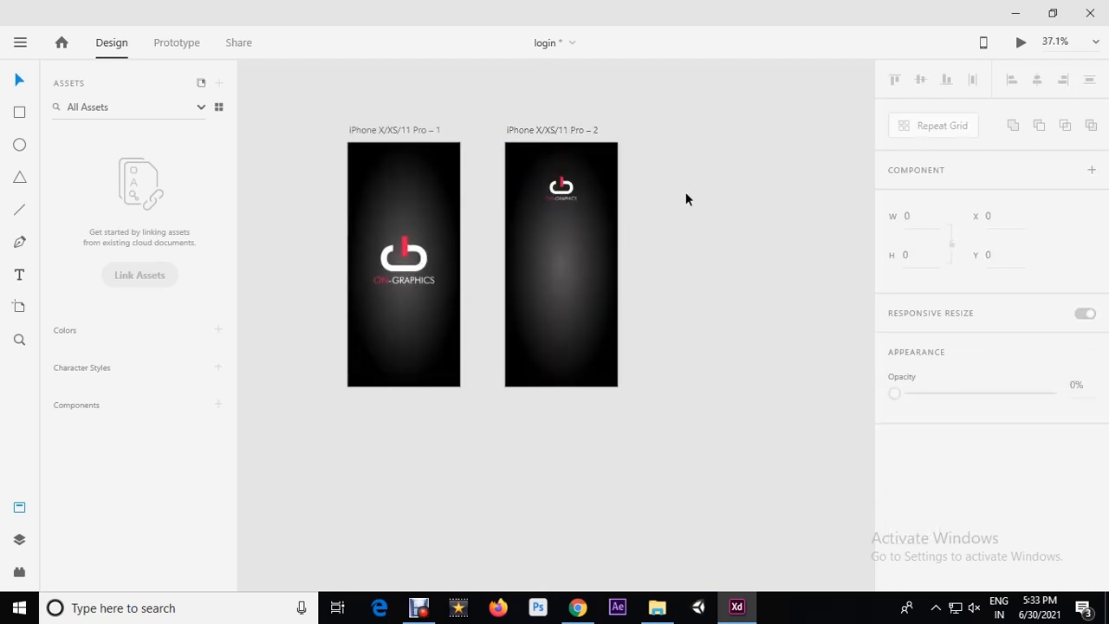
pyautogui.click(575, 195)
pyautogui.click(655, 205)
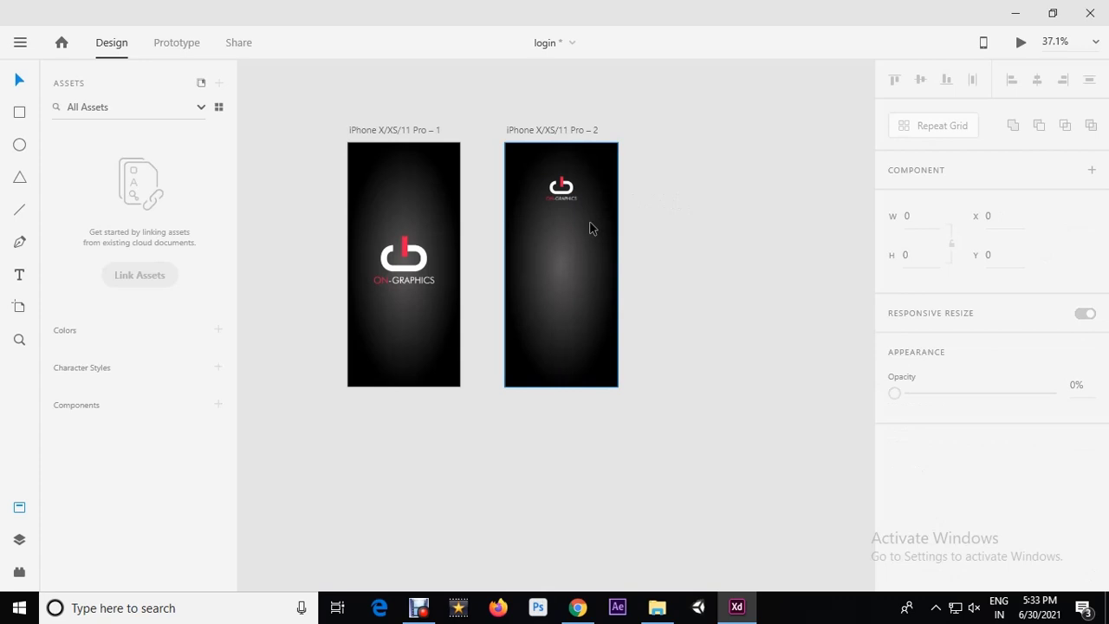
# Try a solid pinkish-red fill, #FC3666, on the second artboard's background rectangle.
pyautogui.scroll(4, 554, 249)
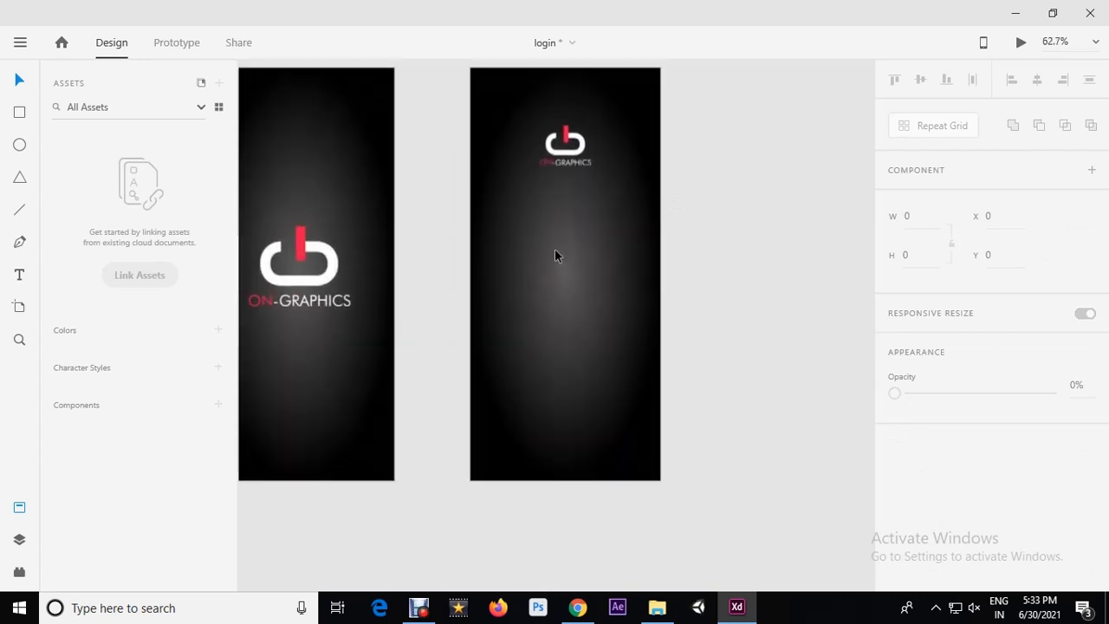
pyautogui.click(534, 210)
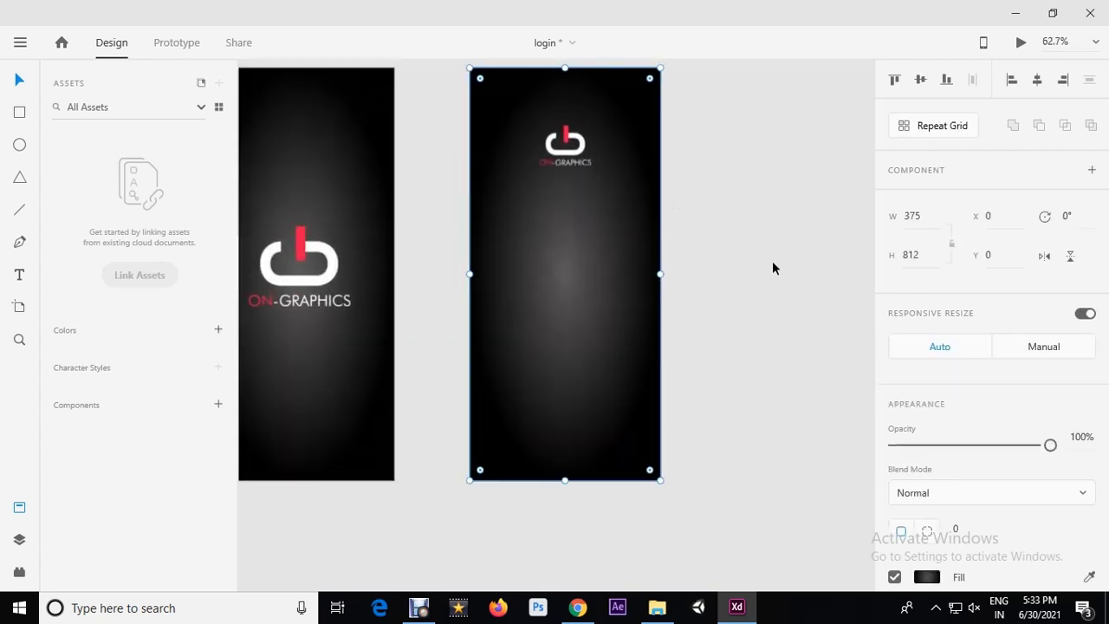
pyautogui.click(927, 576)
pyautogui.click(685, 425)
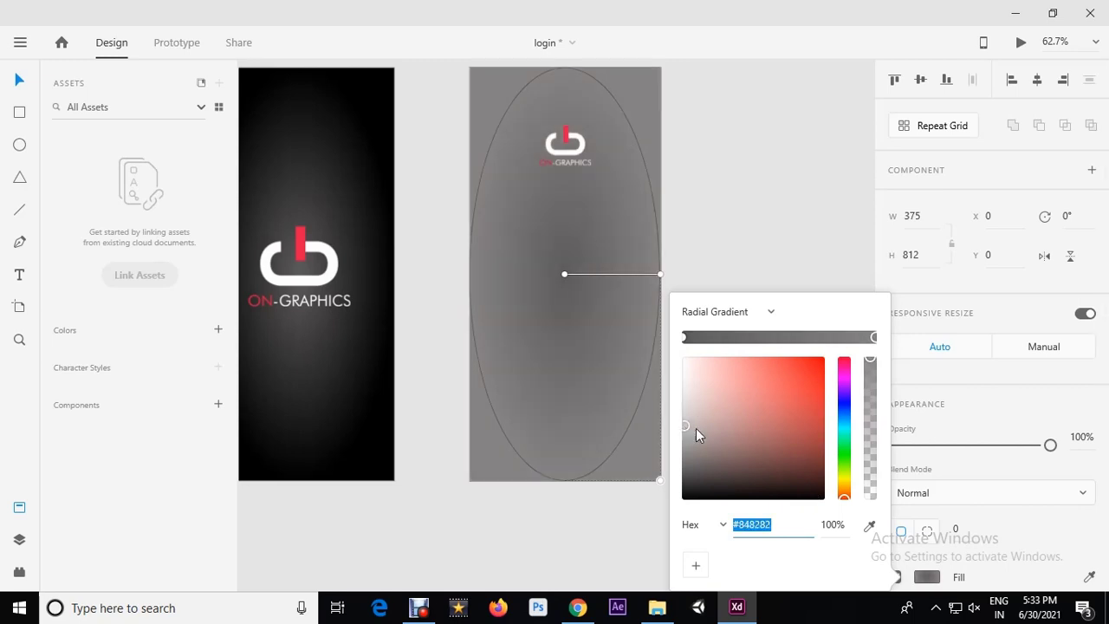
pyautogui.click(706, 339)
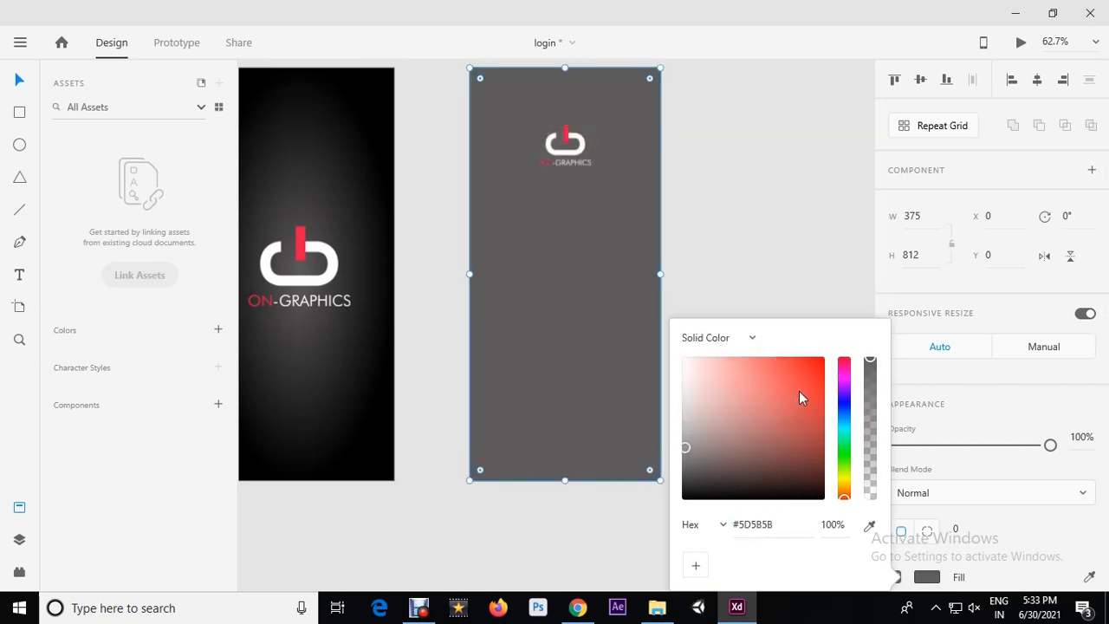
pyautogui.click(819, 367)
pyautogui.moveTo(845, 375); pyautogui.dragTo(845, 362)
pyautogui.click(794, 359)
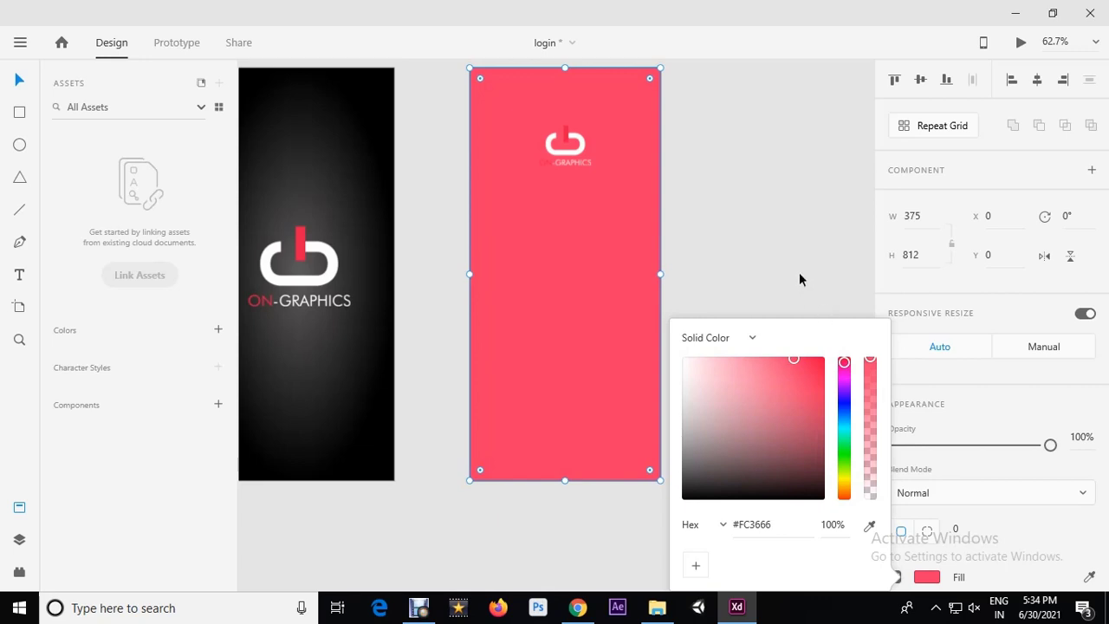
pyautogui.click(800, 274)
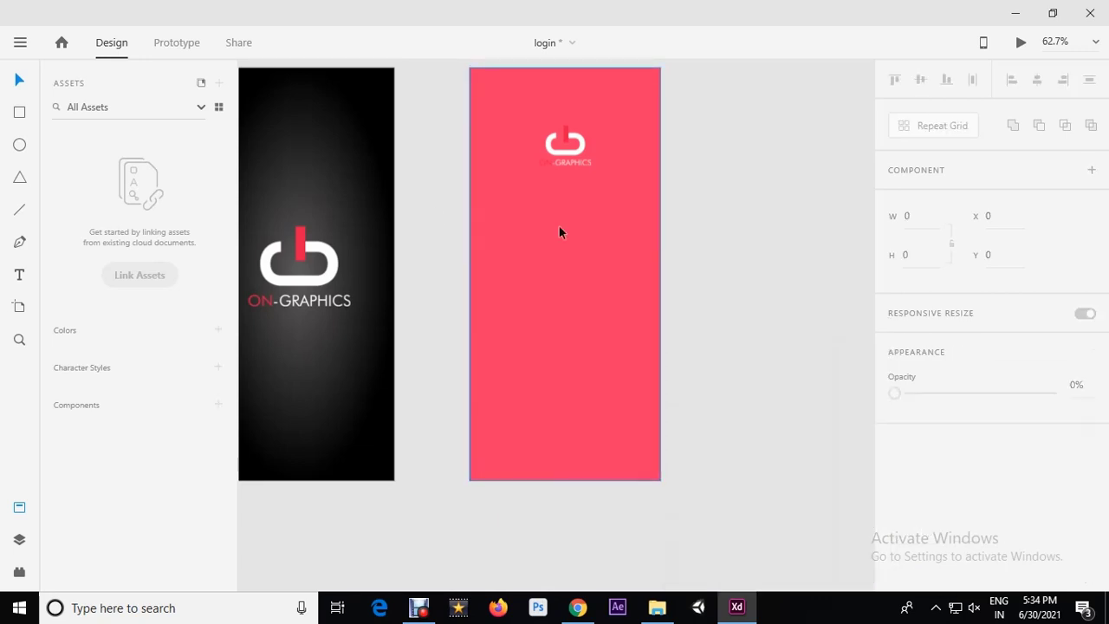
# Undo the solid fill changes on the second artboard's background.
pyautogui.hotkey('ctrl', 'z')
pyautogui.hotkey('ctrl', 'z')
pyautogui.hotkey('ctrl', 'z')
pyautogui.hotkey('ctrl', 'z')
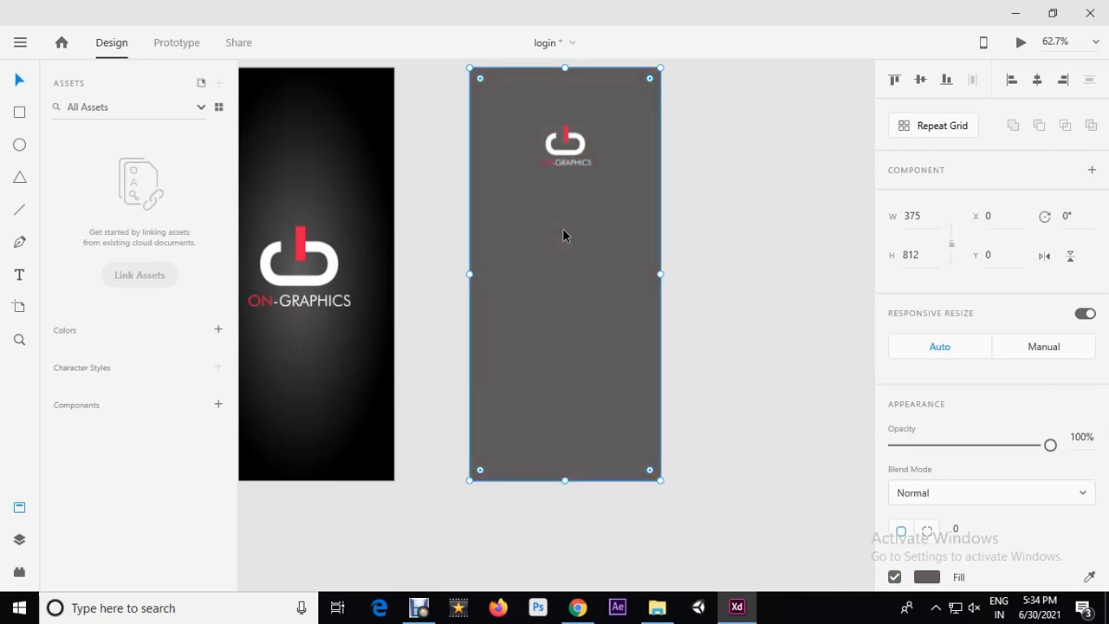
pyautogui.hotkey('ctrl', 'z')
pyautogui.hotkey('ctrl', 'z')
pyautogui.hotkey('ctrl', 'z')
pyautogui.click(714, 235)
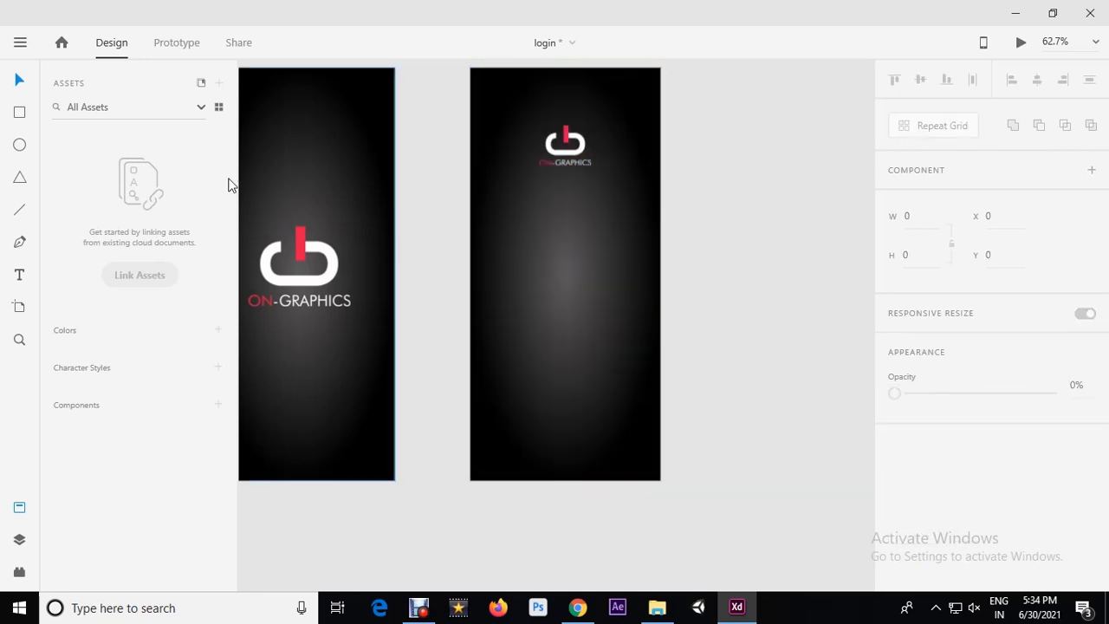
# Draw a white field about 247 × 37 across the middle of the second artboard, centre it and duplicate it just below.
pyautogui.click(19, 115)
pyautogui.moveTo(508, 240)
pyautogui.mouseDown()
pyautogui.moveTo(639, 276)
pyautogui.moveTo(634, 261)
pyautogui.mouseUp()
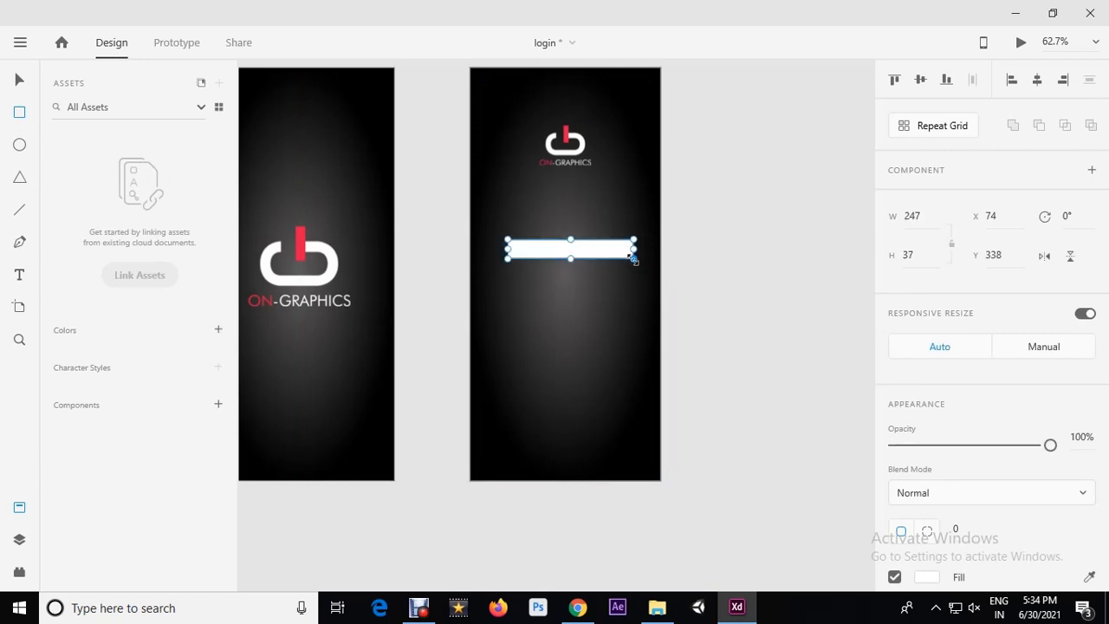
pyautogui.moveTo(617, 258); pyautogui.dragTo(582, 266)
pyautogui.scroll(3, 582, 257)
pyautogui.click(758, 265)
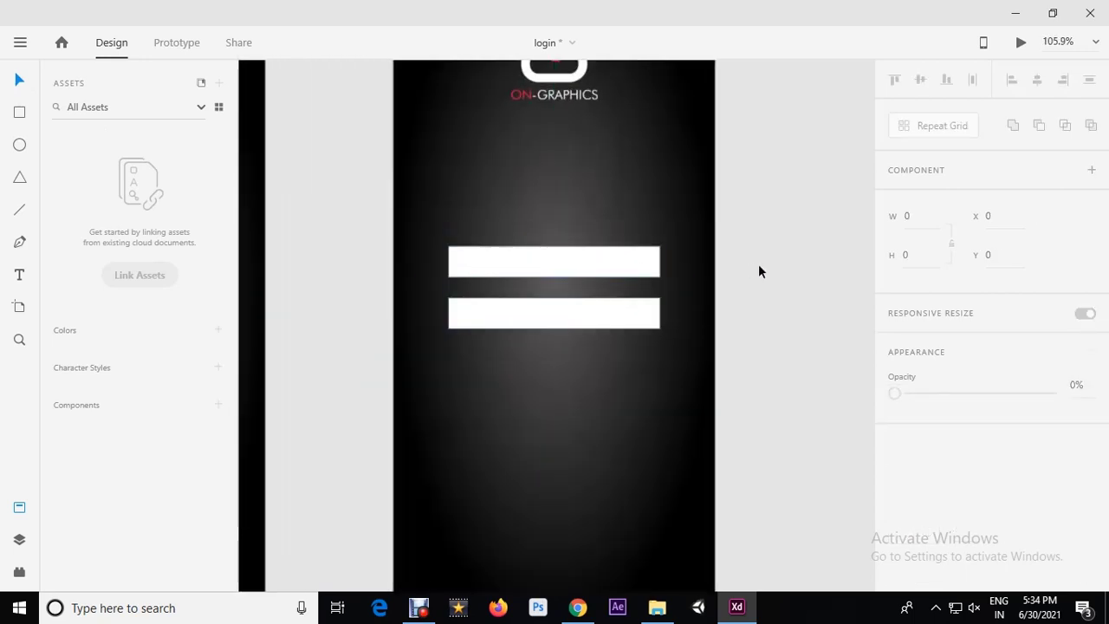
# Draw a white button rectangle about 156 × 48 below the two fields and round its corners.
pyautogui.click(22, 113)
pyautogui.moveTo(487, 362); pyautogui.dragTo(621, 403)
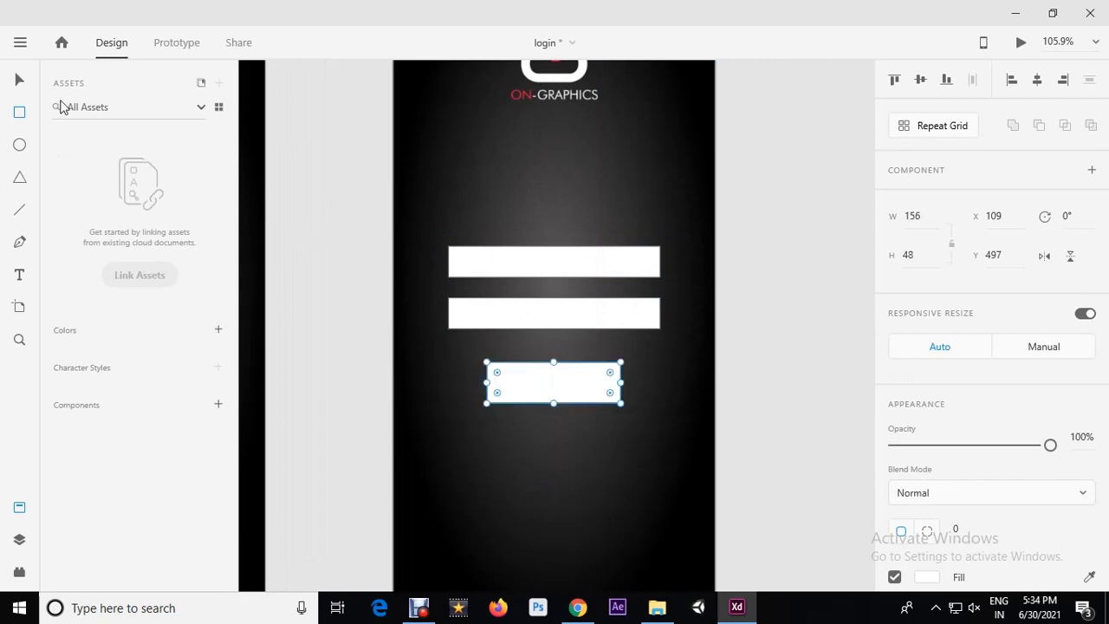
pyautogui.moveTo(501, 375); pyautogui.dragTo(498, 372)
pyautogui.click(19, 81)
pyautogui.click(781, 368)
# Centre-align the button and both fields horizontally with the background, and save the login document.
pyautogui.click(549, 376)
pyautogui.keyDown('shift'); pyautogui.click(595, 320); pyautogui.keyUp('shift')
pyautogui.keyDown('shift'); pyautogui.click(612, 260); pyautogui.keyUp('shift')
pyautogui.keyDown('shift'); pyautogui.click(684, 212); pyautogui.keyUp('shift')
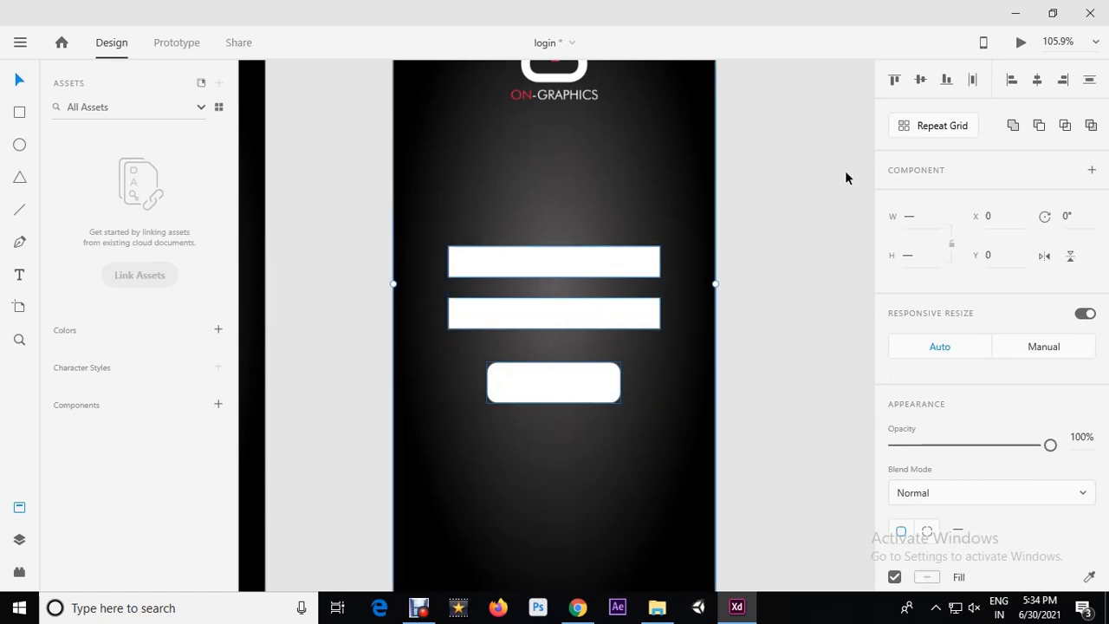
pyautogui.click(1038, 81)
pyautogui.click(727, 236)
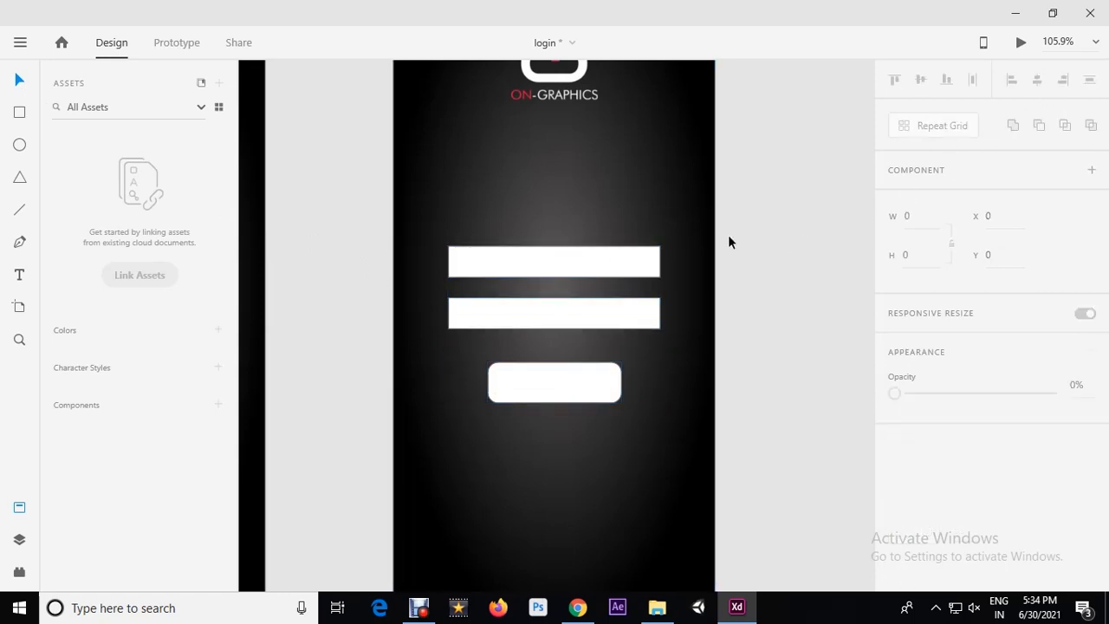
pyautogui.scroll(-5, 728, 236)
pyautogui.hotkey('ctrl', 's')
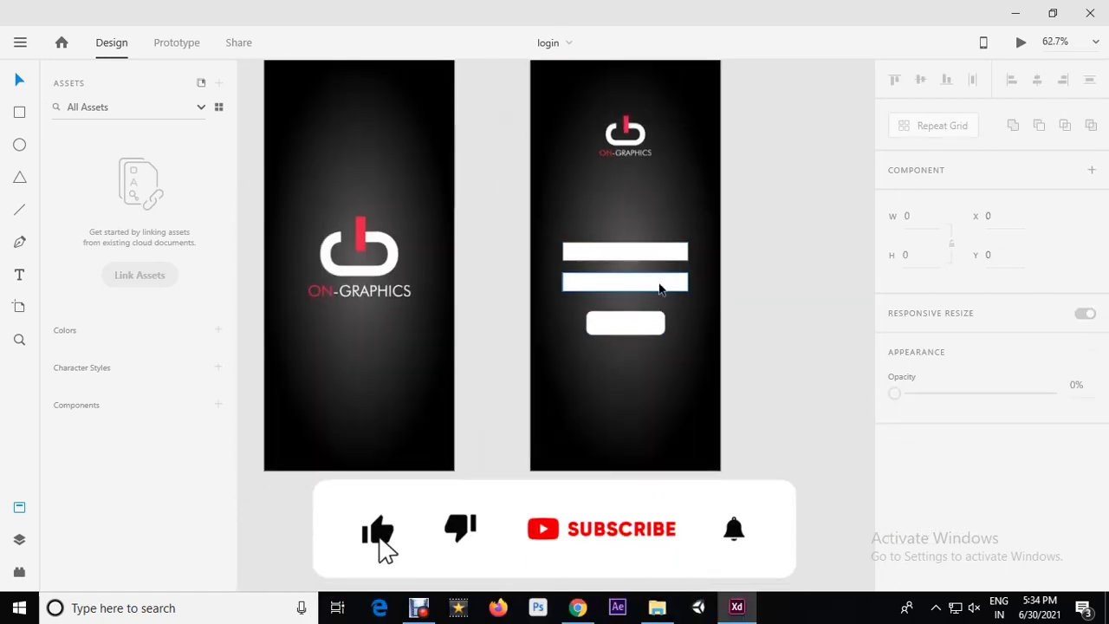
# Switch to Chrome and search Google for "xd icons for android & apple" in a new tab.
pyautogui.click(577, 607)
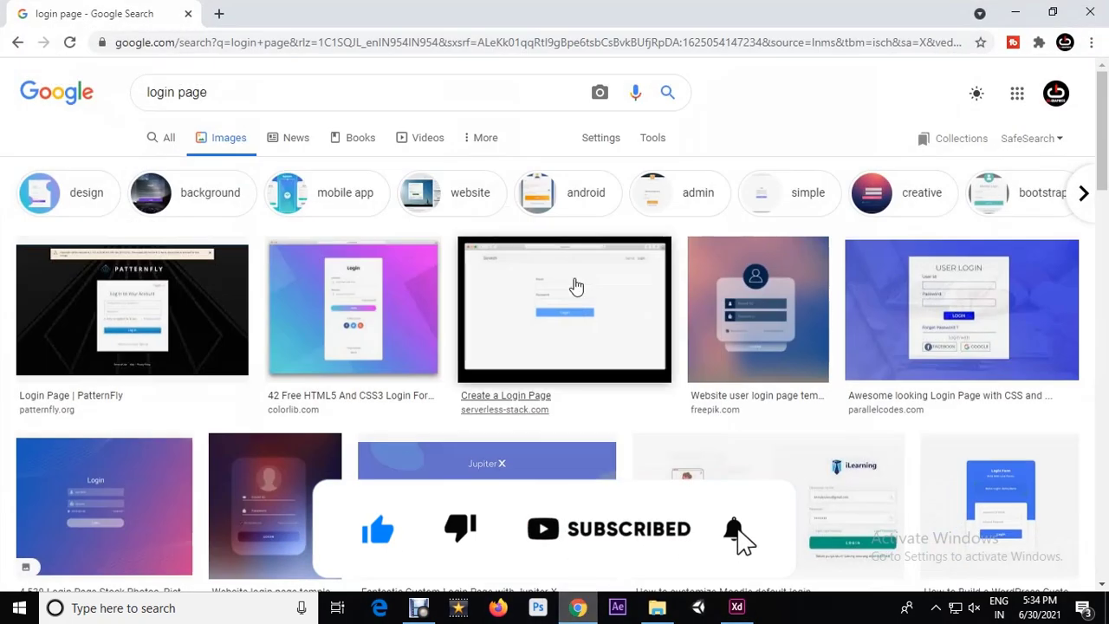
pyautogui.click(217, 14)
pyautogui.click(266, 44)
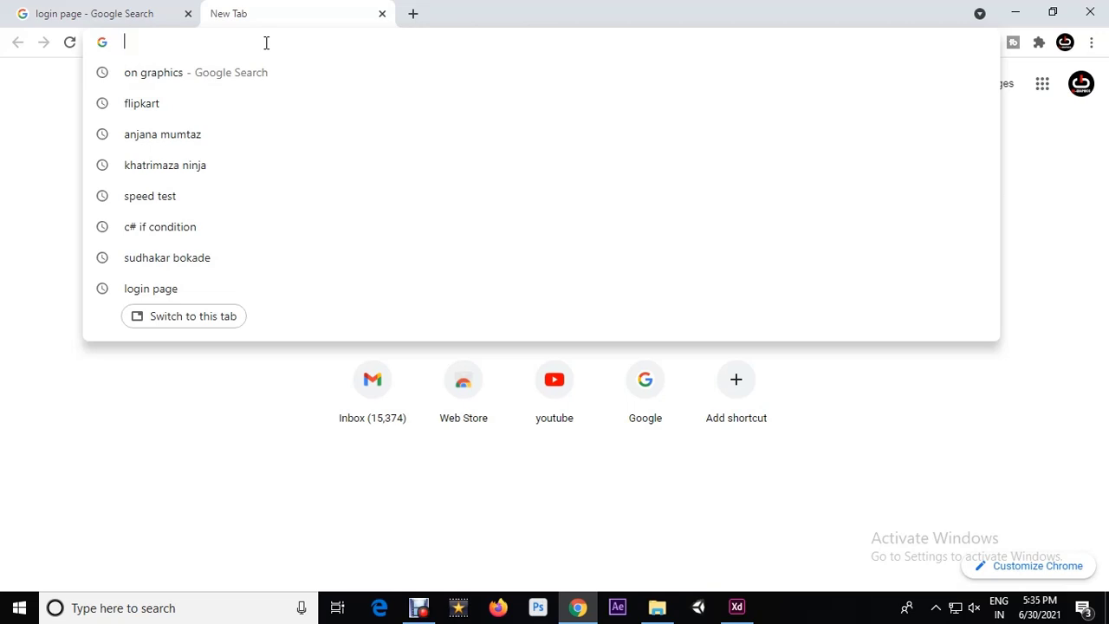
pyautogui.write('xd icon')
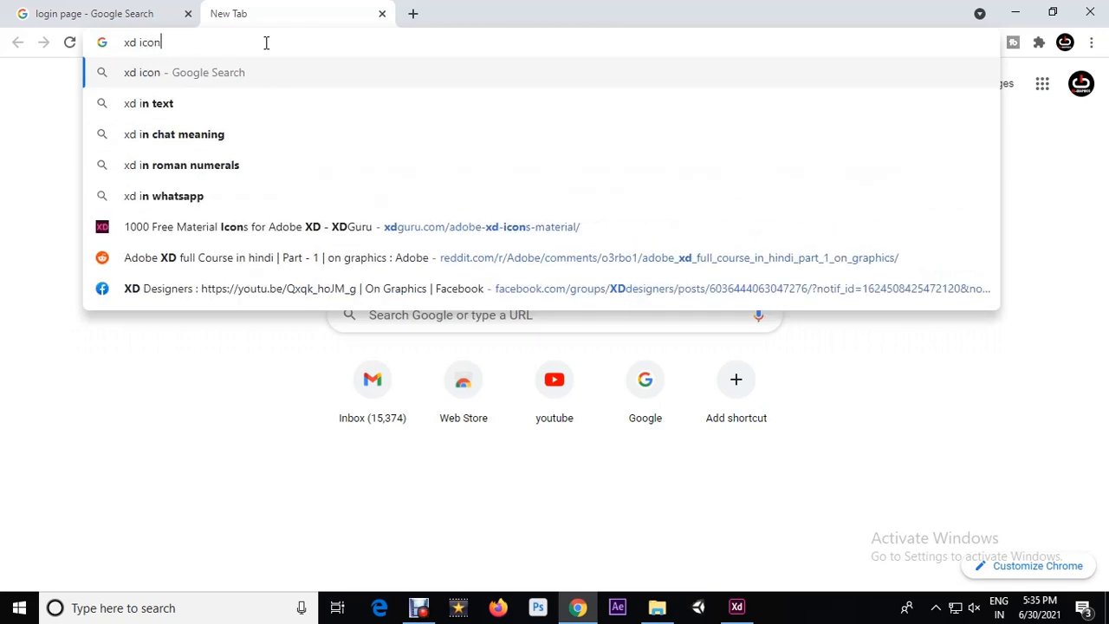
pyautogui.write('s for android &')
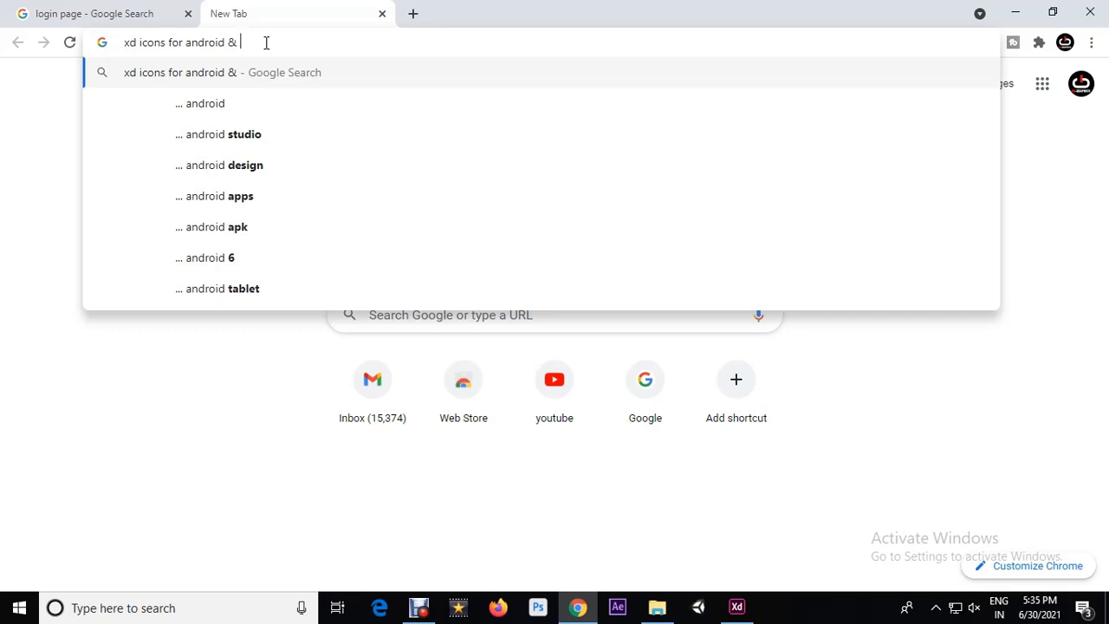
pyautogui.write(' apple')
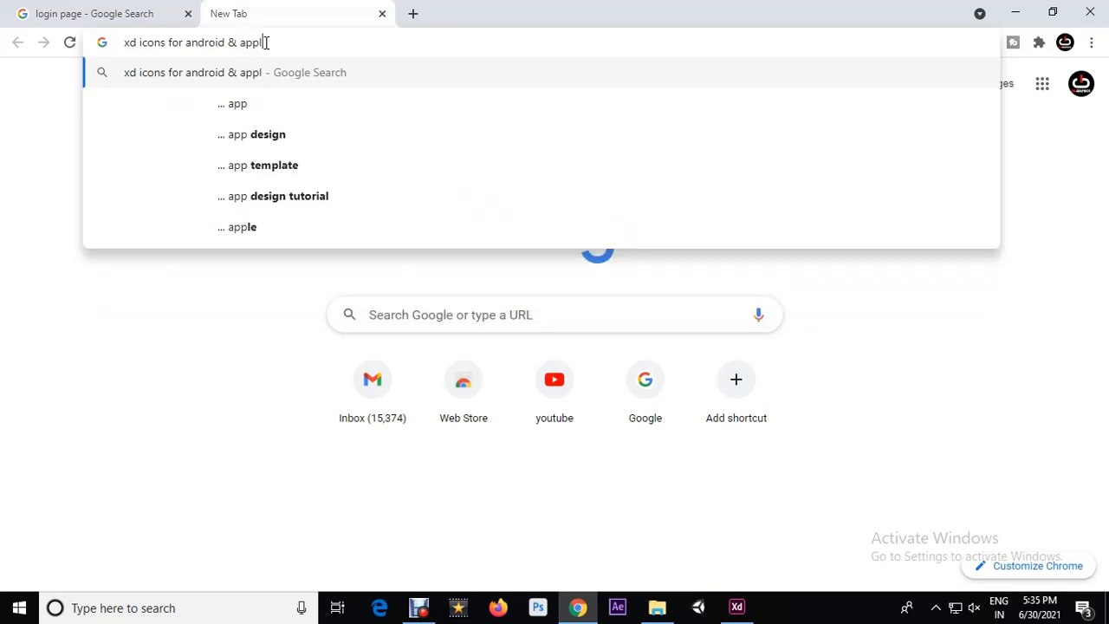
pyautogui.press('Return')
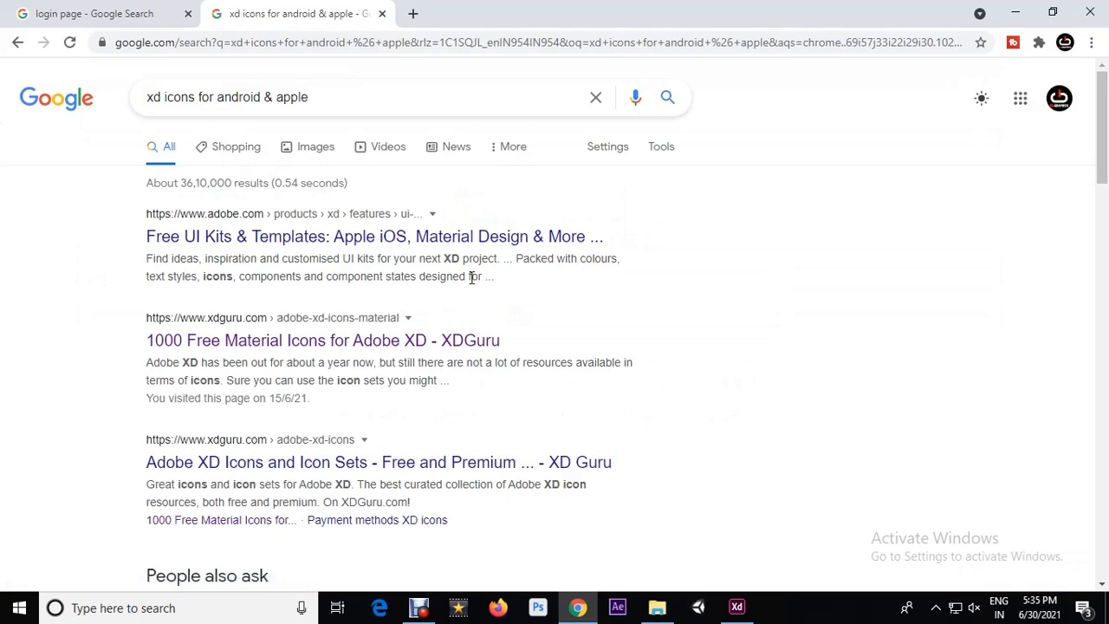
# Open XDGuru's "1000 Free Material Icons for Adobe XD" page in a new tab and download Material_Icons_Google-1 to the Desktop.
pyautogui.rightClick(312, 340)
pyautogui.click(347, 349)
pyautogui.click(449, 11)
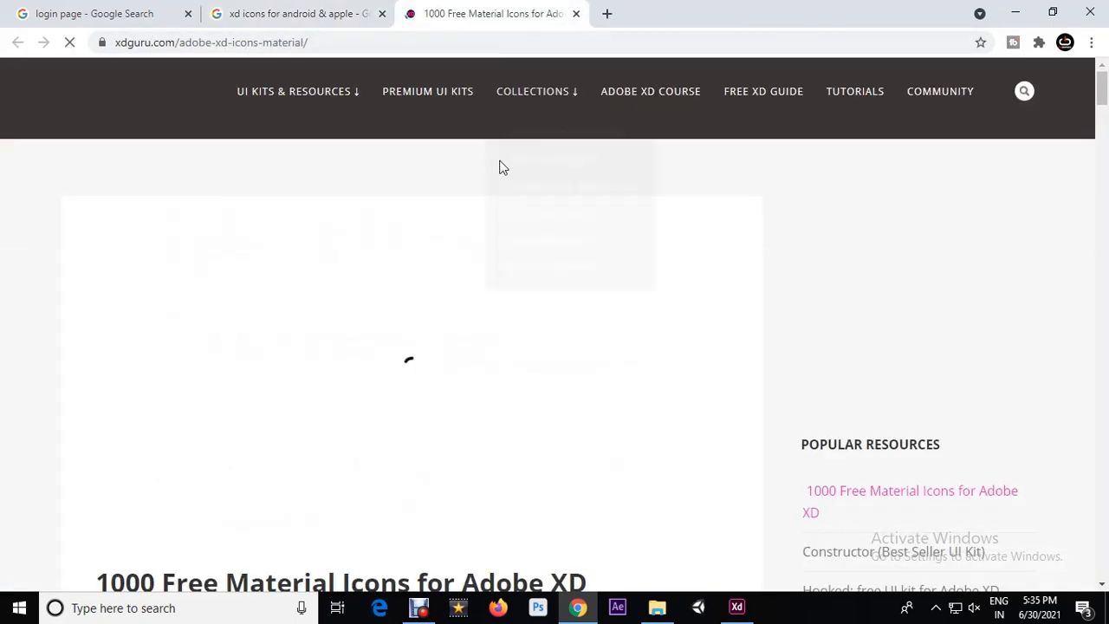
pyautogui.scroll(-6, 559, 349)
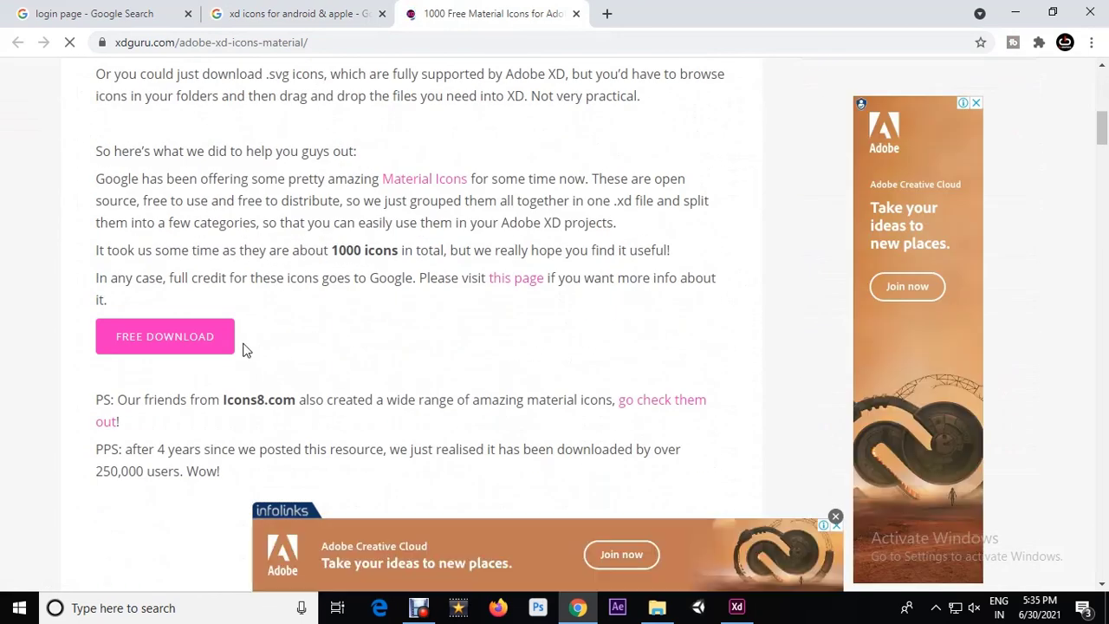
pyautogui.click(211, 350)
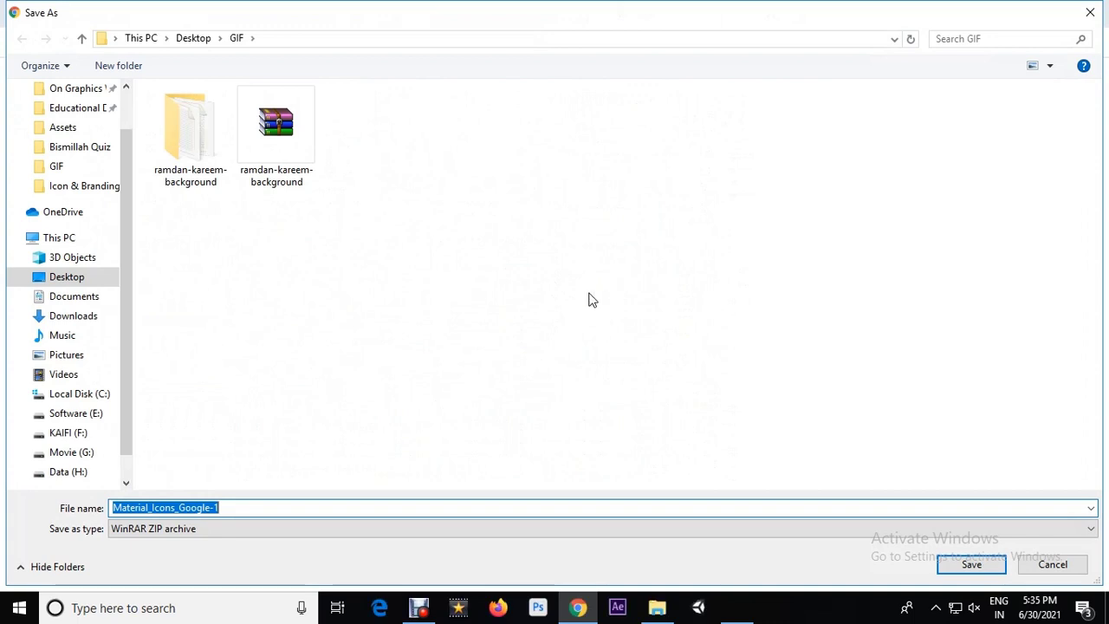
pyautogui.click(87, 277)
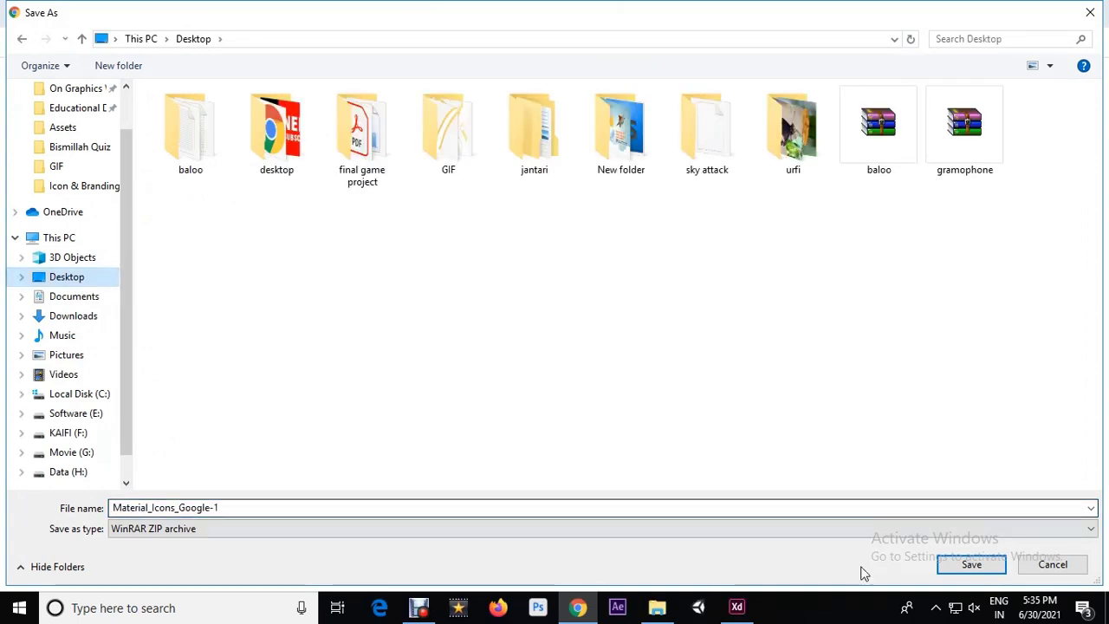
pyautogui.click(962, 565)
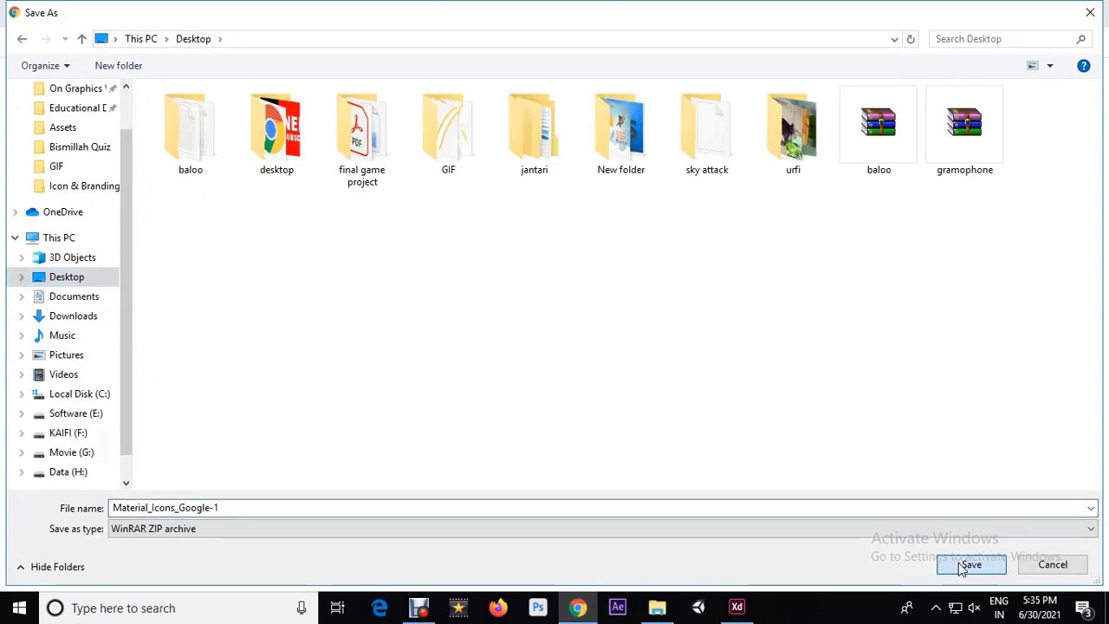
# Show the downloaded Material_Icons_Google-1 archive in its folder and extract it to a folder on the Desktop.
pyautogui.click(174, 574)
pyautogui.click(204, 512)
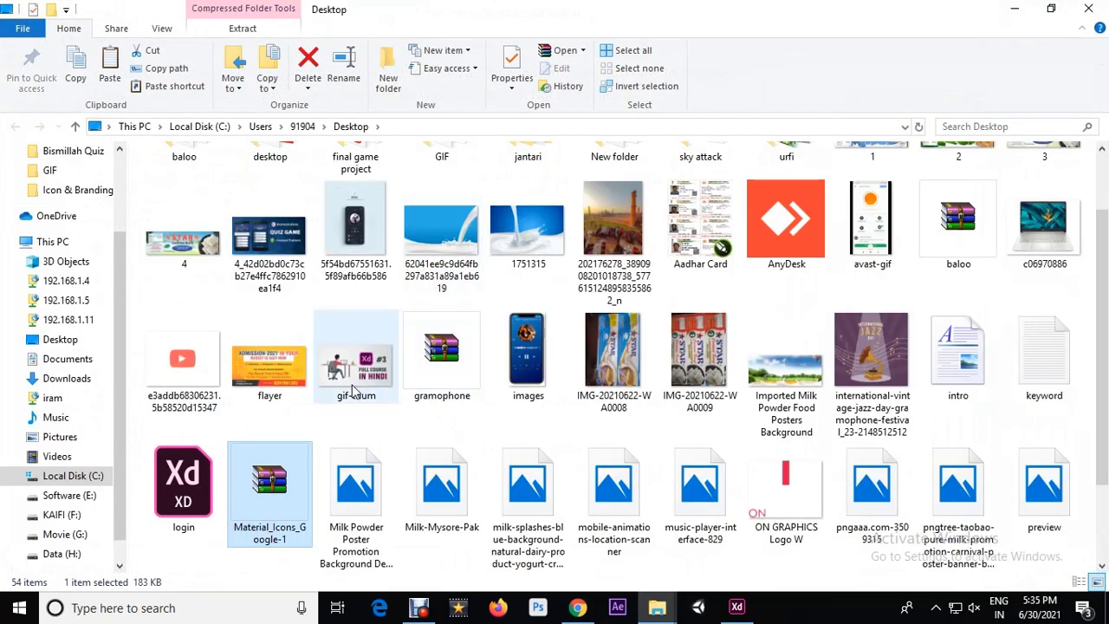
pyautogui.rightClick(253, 473)
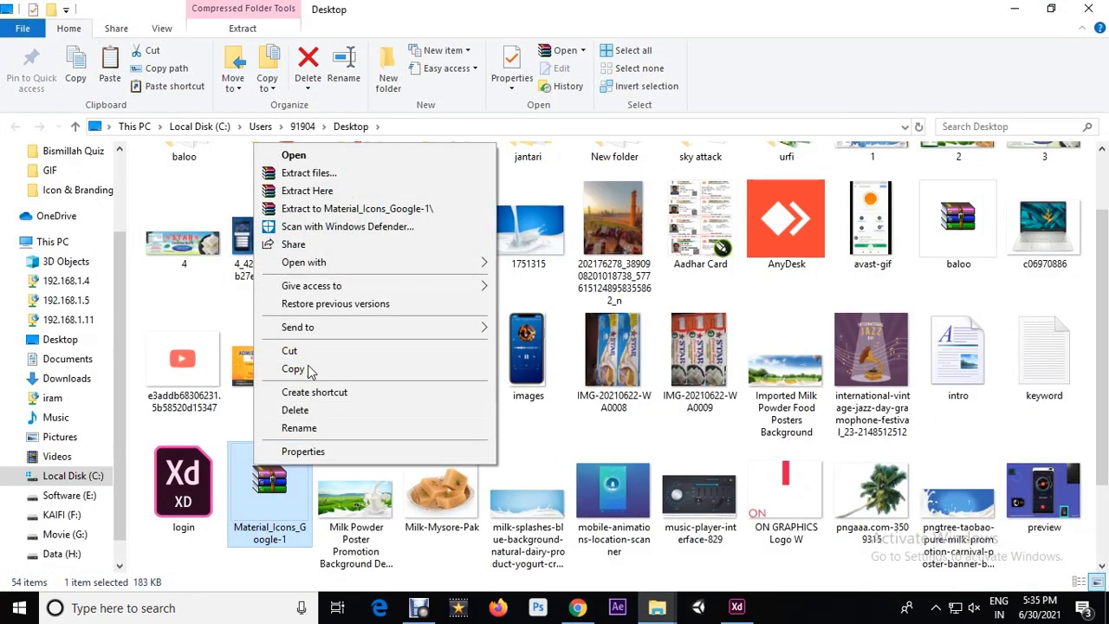
pyautogui.click(333, 174)
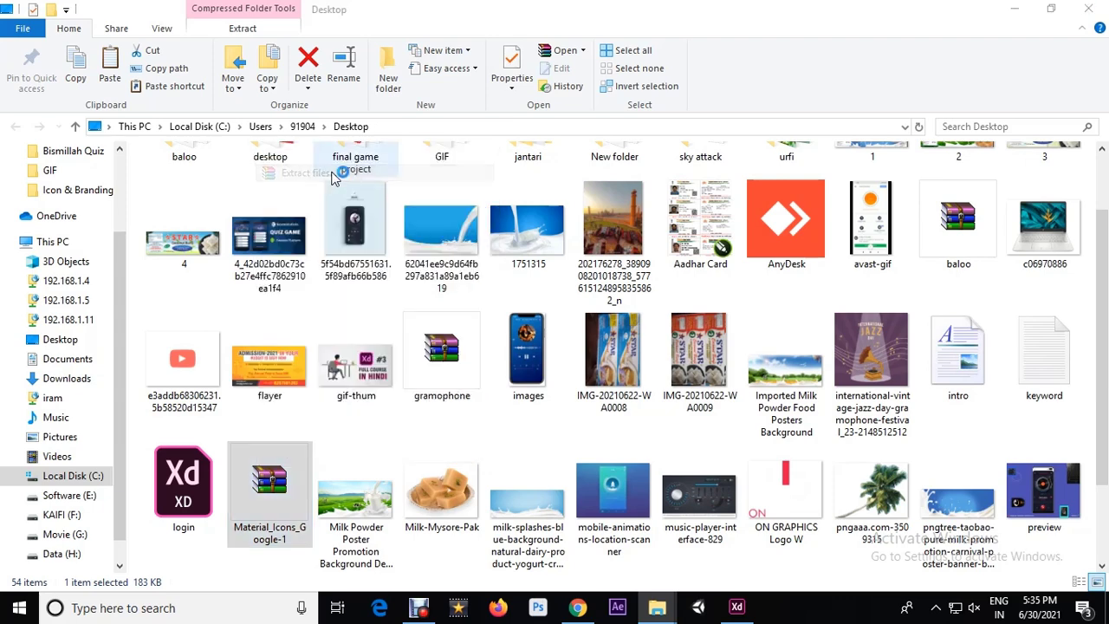
pyautogui.press('Return')
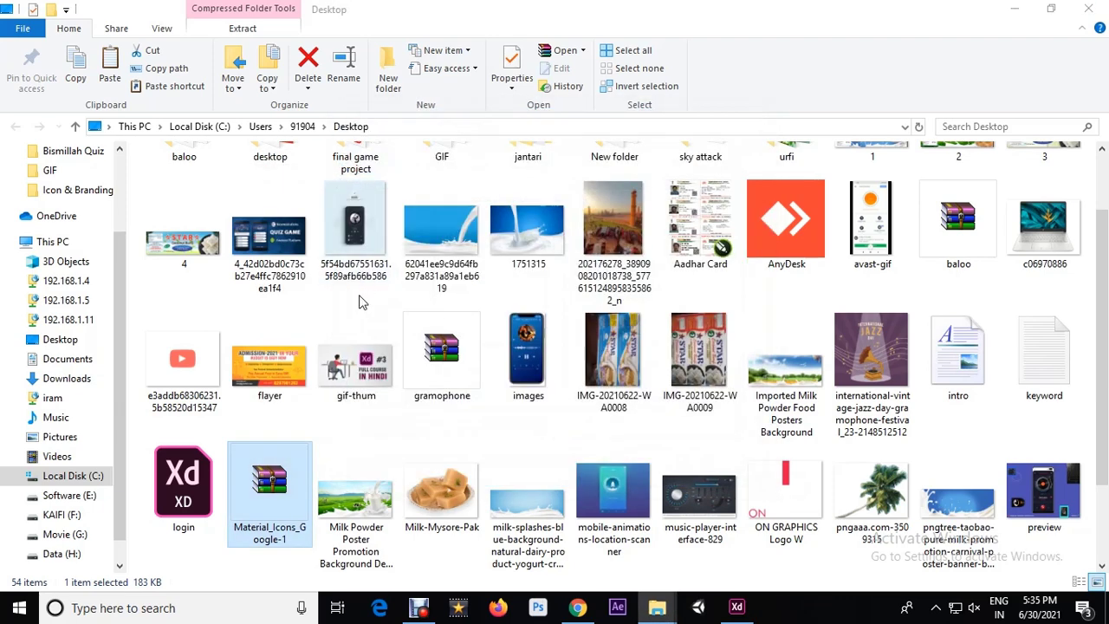
pyautogui.click(461, 445)
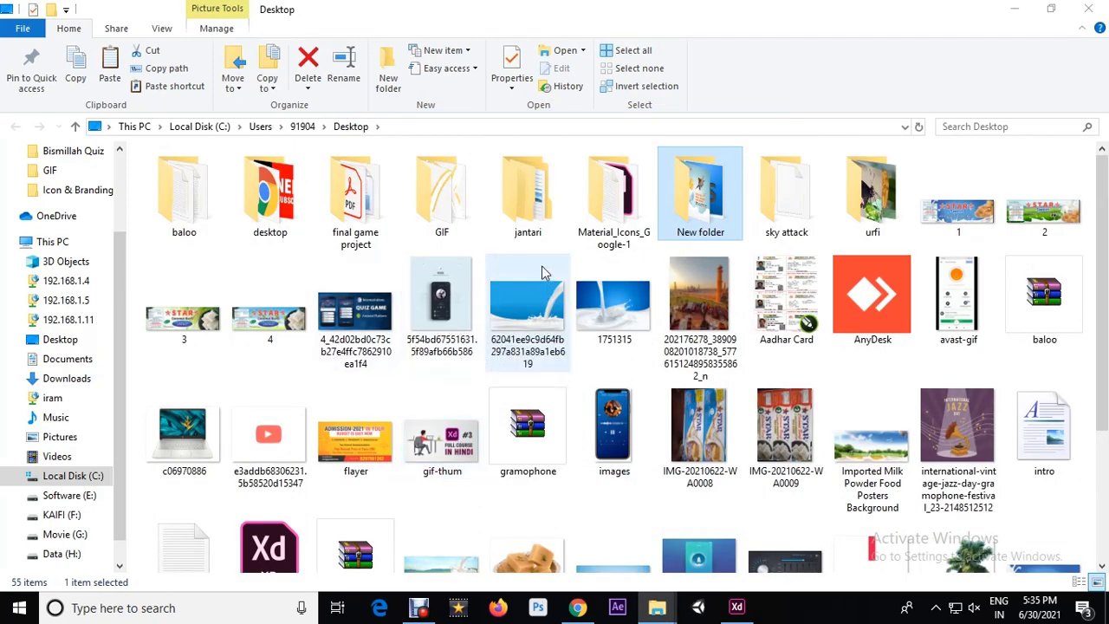
# Open the extracted Material_Icons_Google file in a maximized Adobe XD window and look over its icon categories.
pyautogui.doubleClick(617, 182)
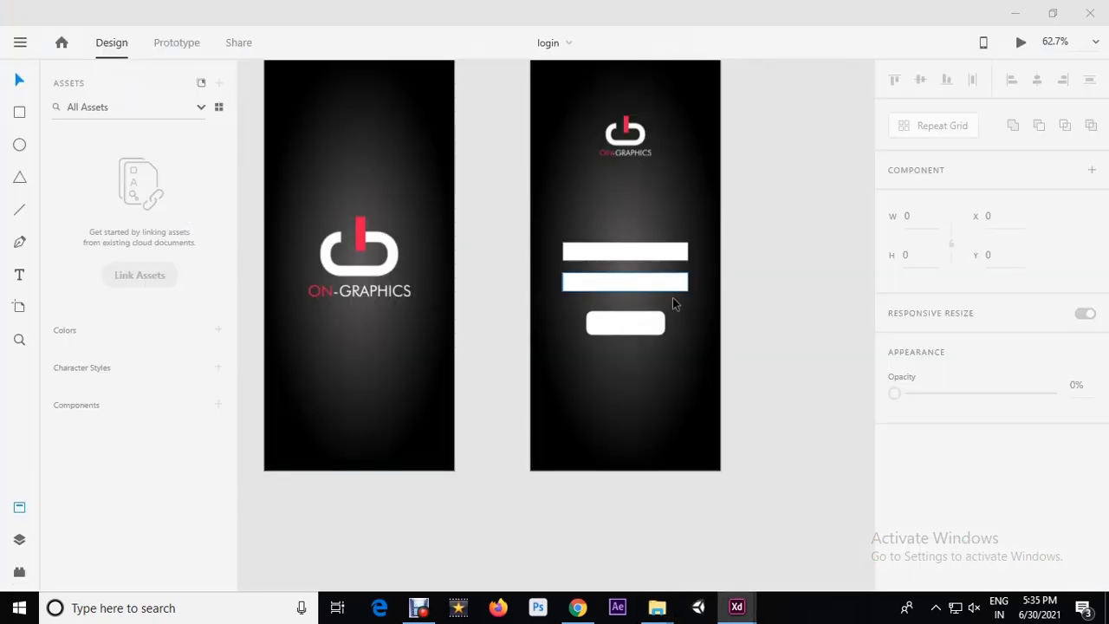
pyautogui.moveTo(744, 610)
pyautogui.click(812, 534)
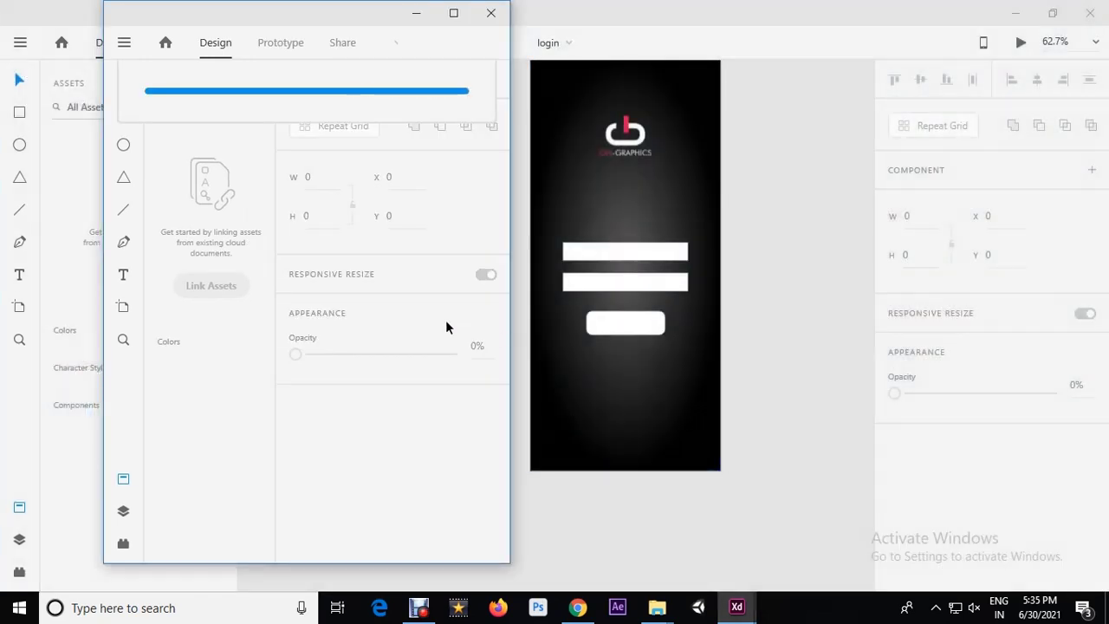
pyautogui.click(453, 13)
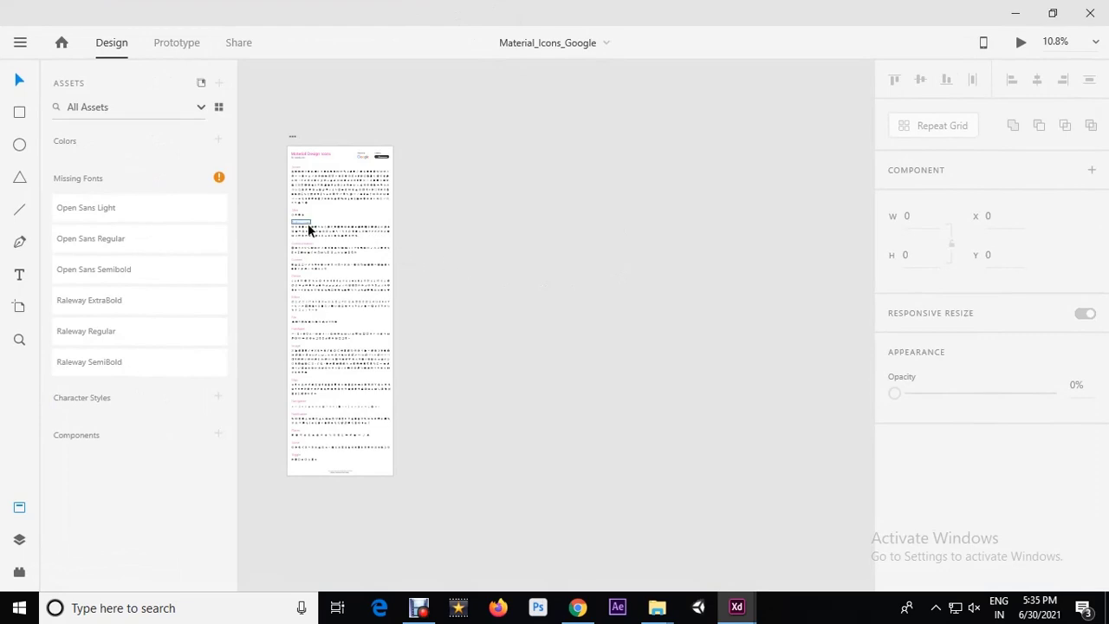
pyautogui.scroll(5, 296, 188)
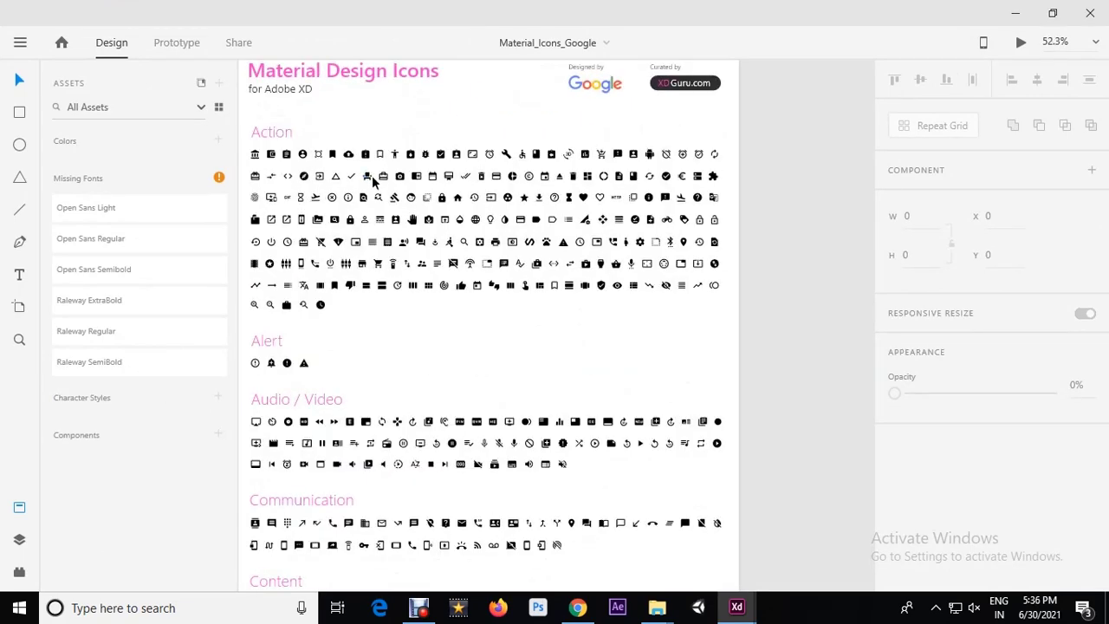
pyautogui.scroll(-2, 564, 220)
pyautogui.scroll(3, 437, 192)
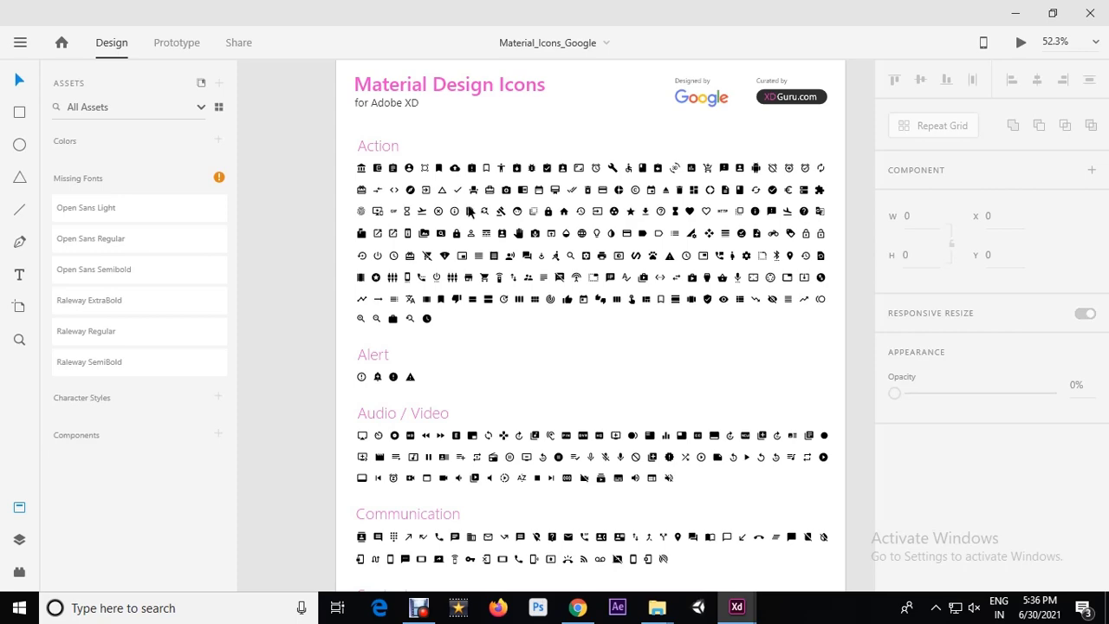
# Switch to Chrome, search Google Images for "login page" and preview the Serverless Stack and iStock login designs as references.
pyautogui.scroll(3, 659, 162)
pyautogui.scroll(-1, 641, 169)
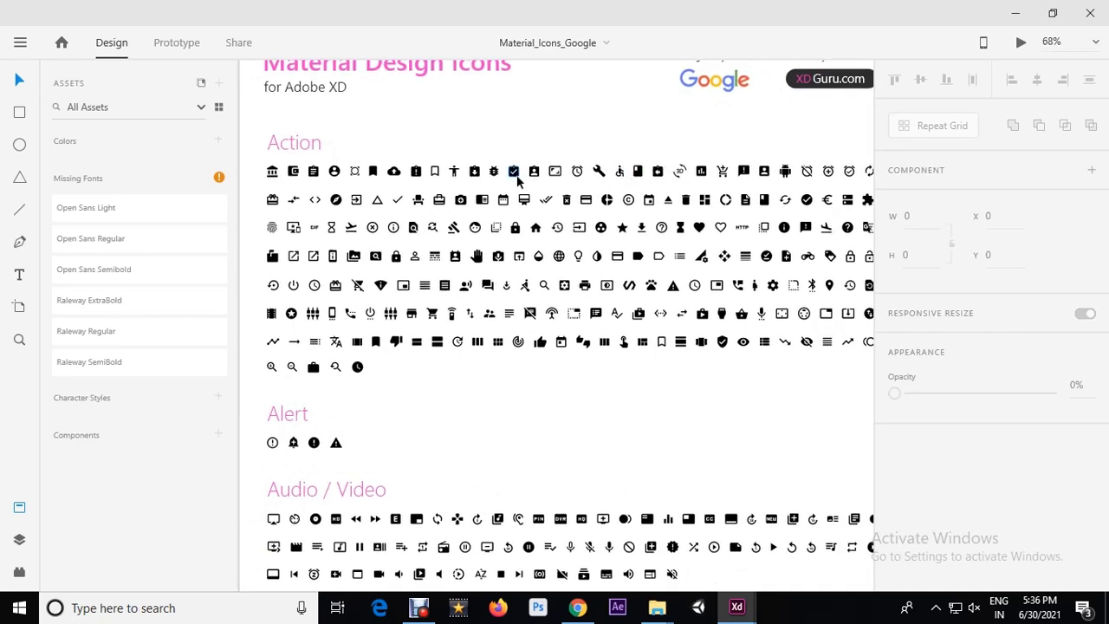
pyautogui.click(577, 608)
pyautogui.click(570, 42)
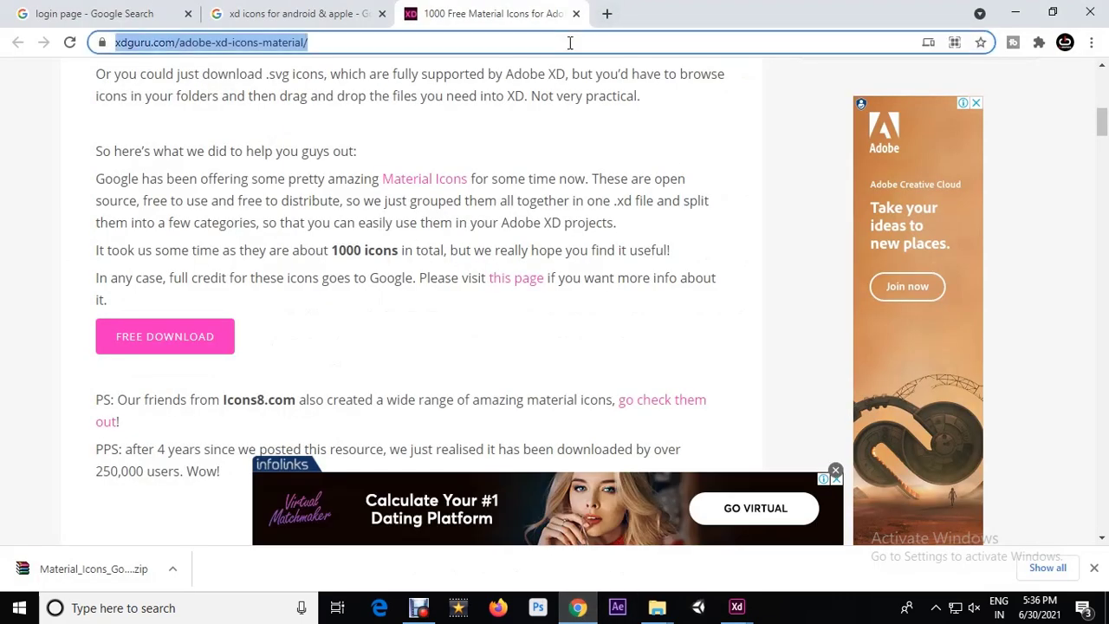
pyautogui.write('login page')
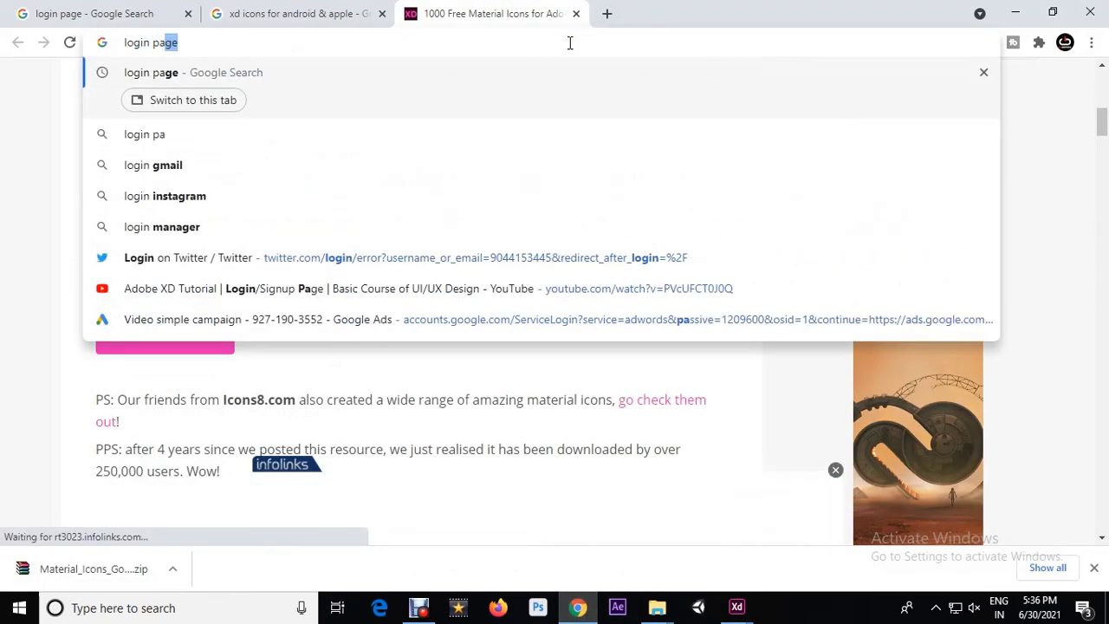
pyautogui.press('Return')
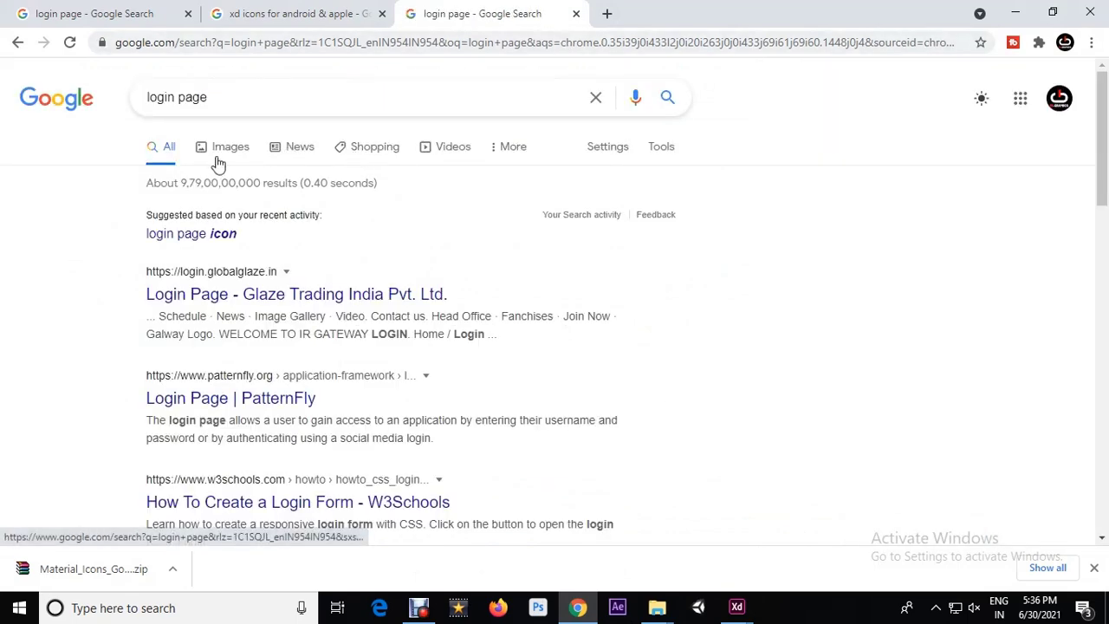
pyautogui.click(226, 154)
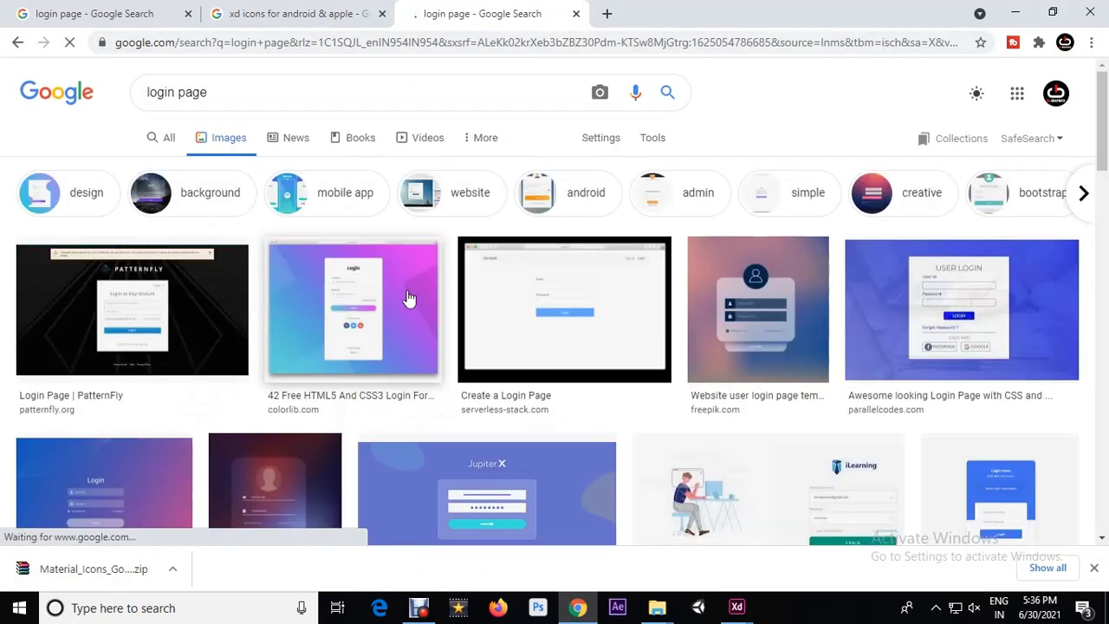
pyautogui.click(571, 309)
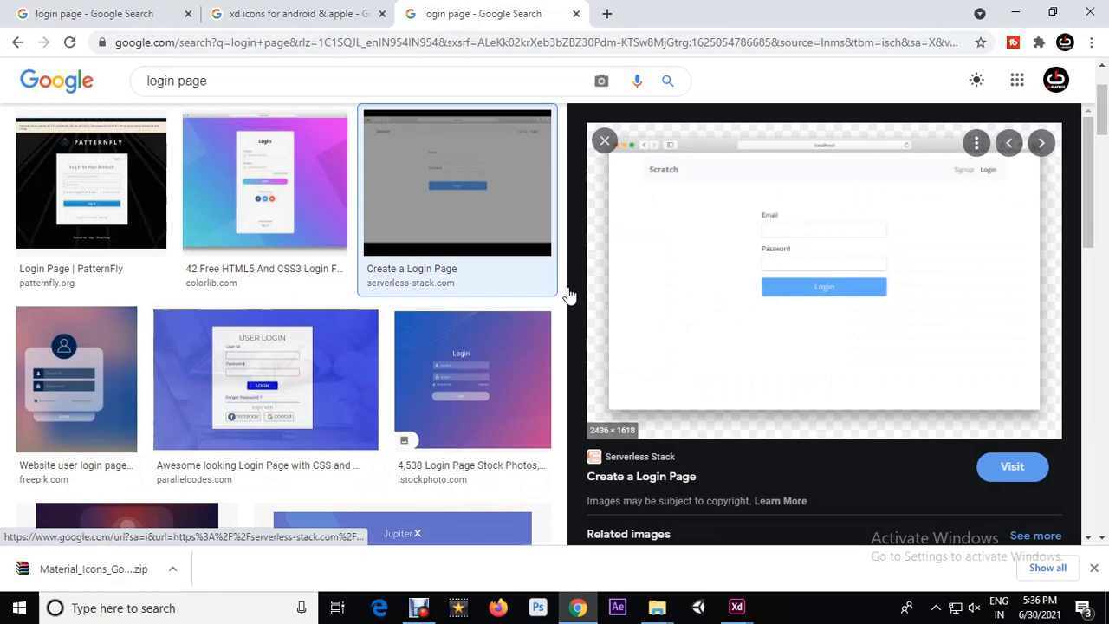
pyautogui.click(445, 374)
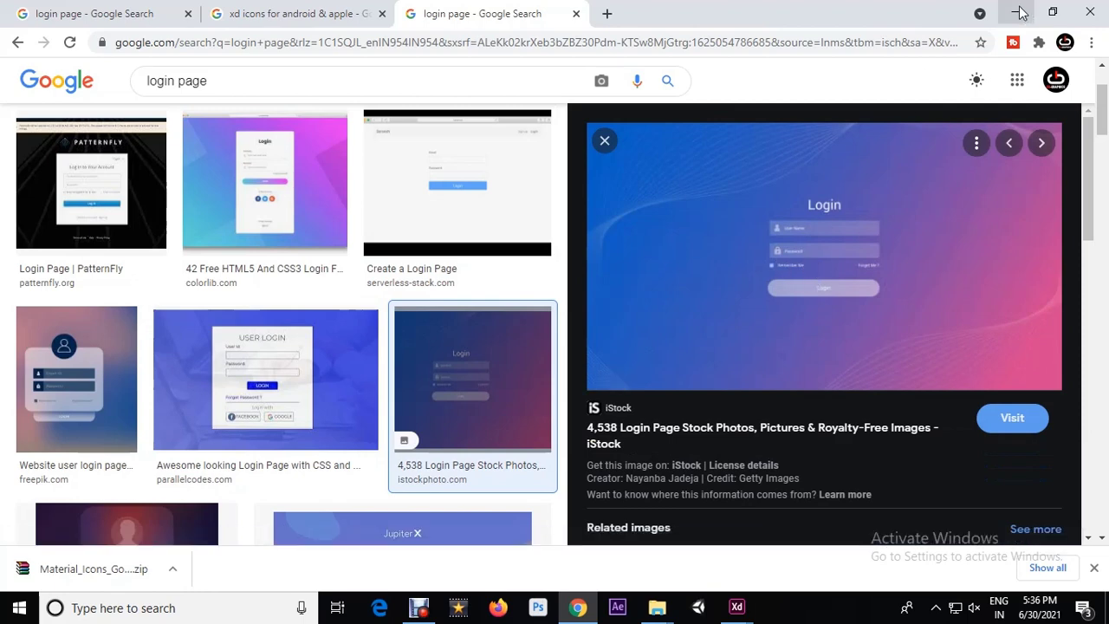
pyautogui.click(1020, 12)
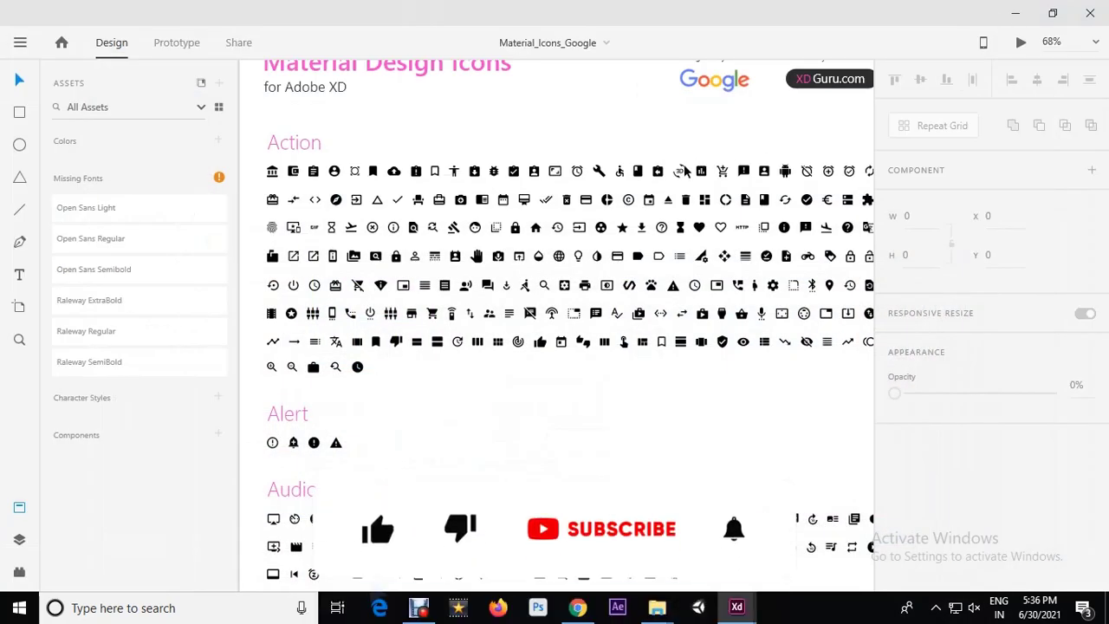
# Copy the padlock icon from the Action icons into the login document and place it inside the lower field's left end at X 74, Y 430.
pyautogui.click(515, 231)
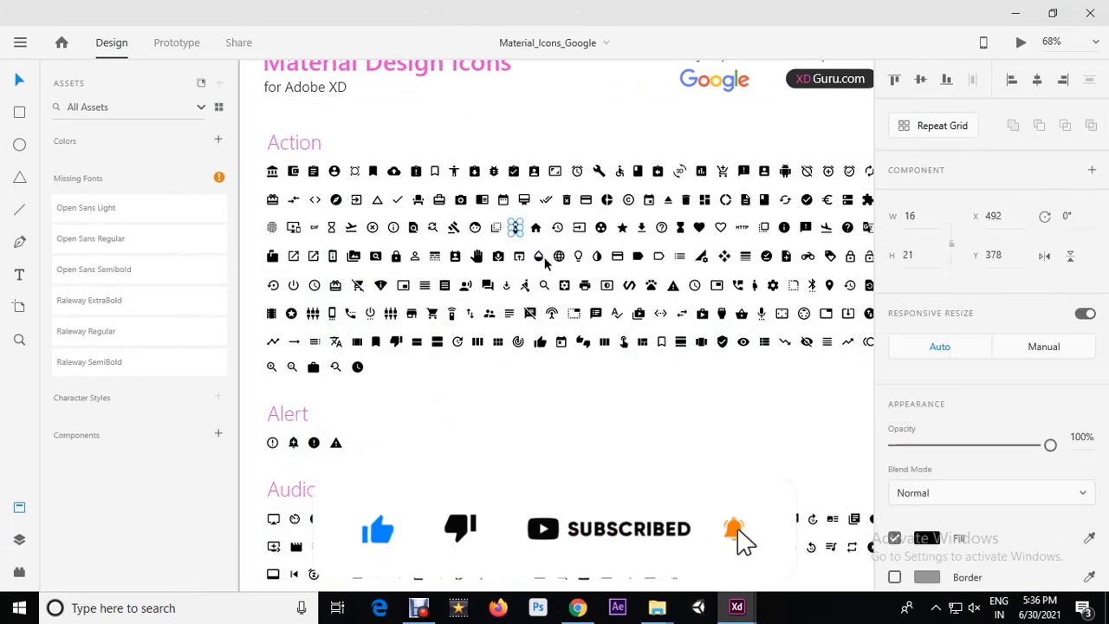
pyautogui.click(1015, 12)
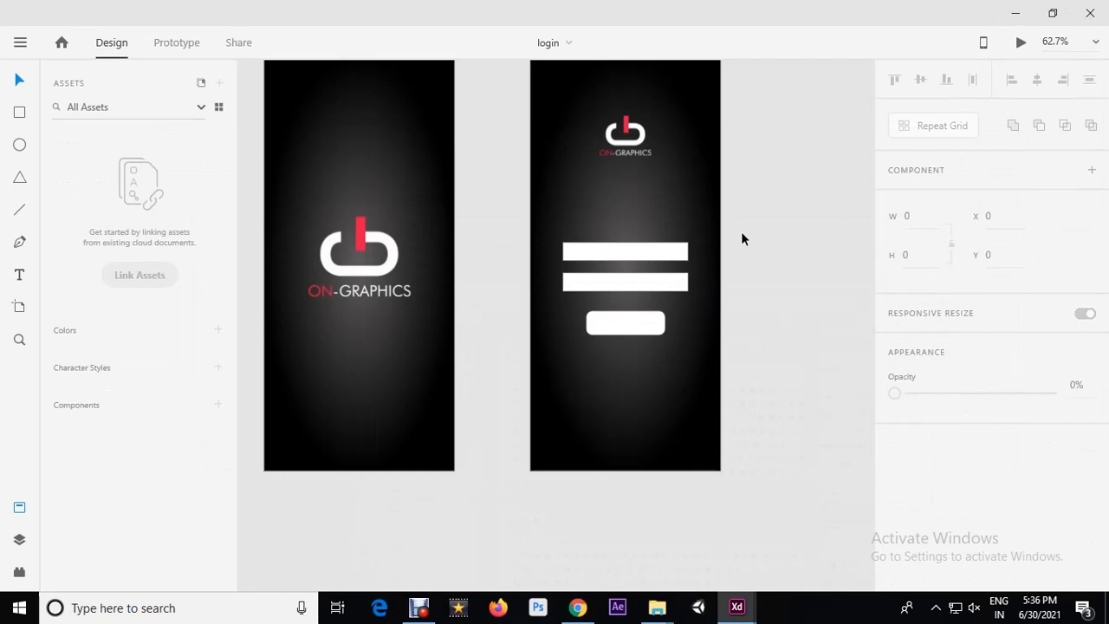
pyautogui.hotkey('ctrl', 'v')
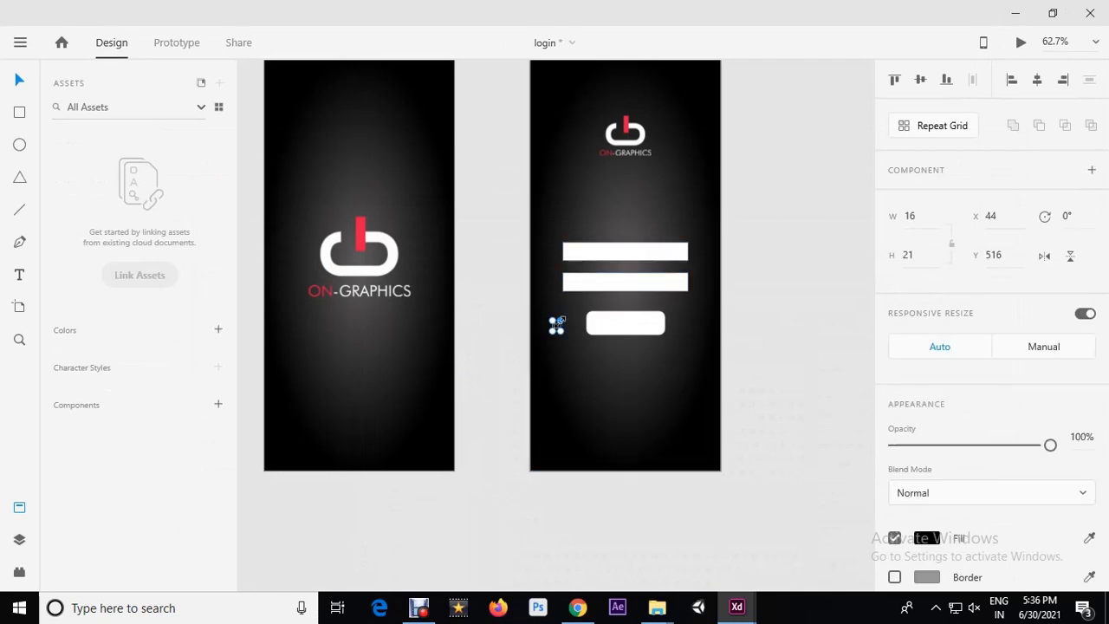
pyautogui.scroll(3, 556, 325)
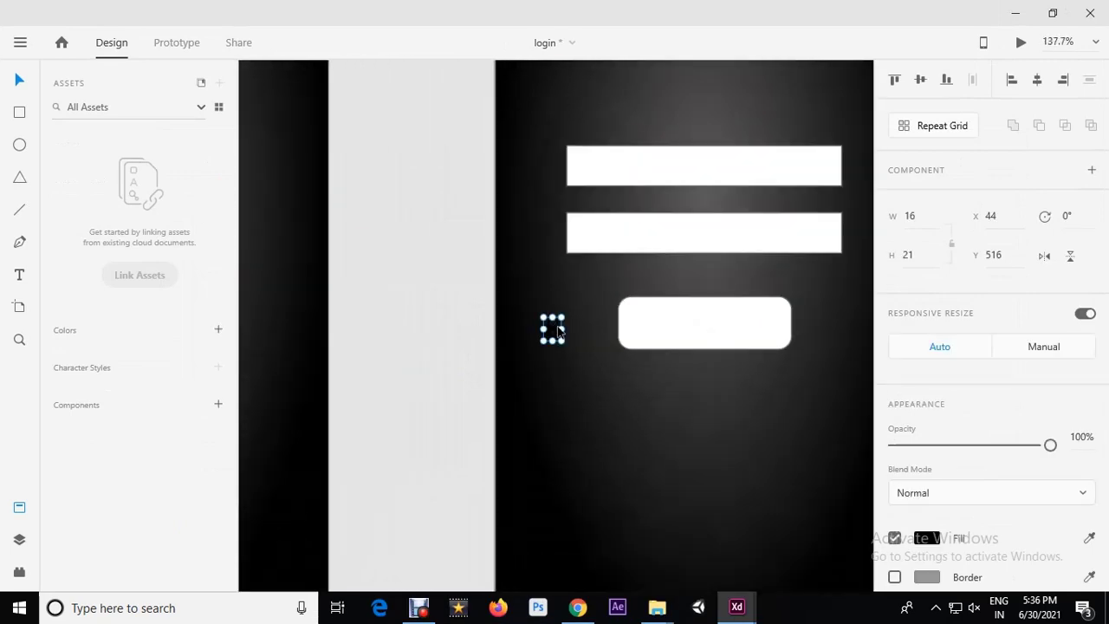
pyautogui.moveTo(556, 330); pyautogui.dragTo(590, 236)
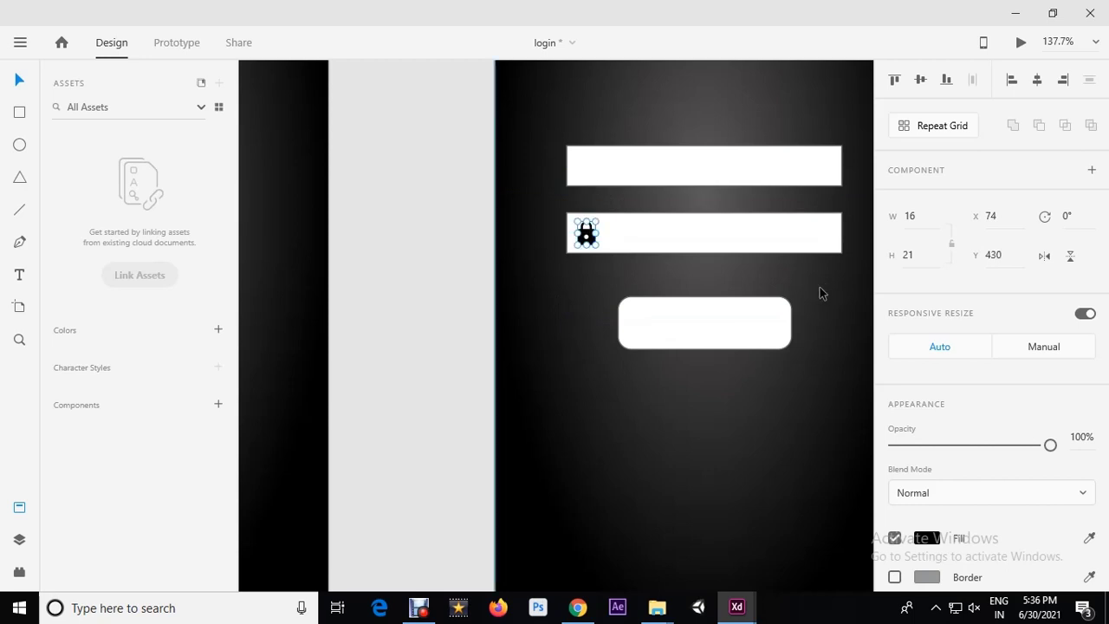
# Check the reference login image in Chrome, fill the padlock icon with light grey #C5C5C5 and save the login document.
pyautogui.click(577, 608)
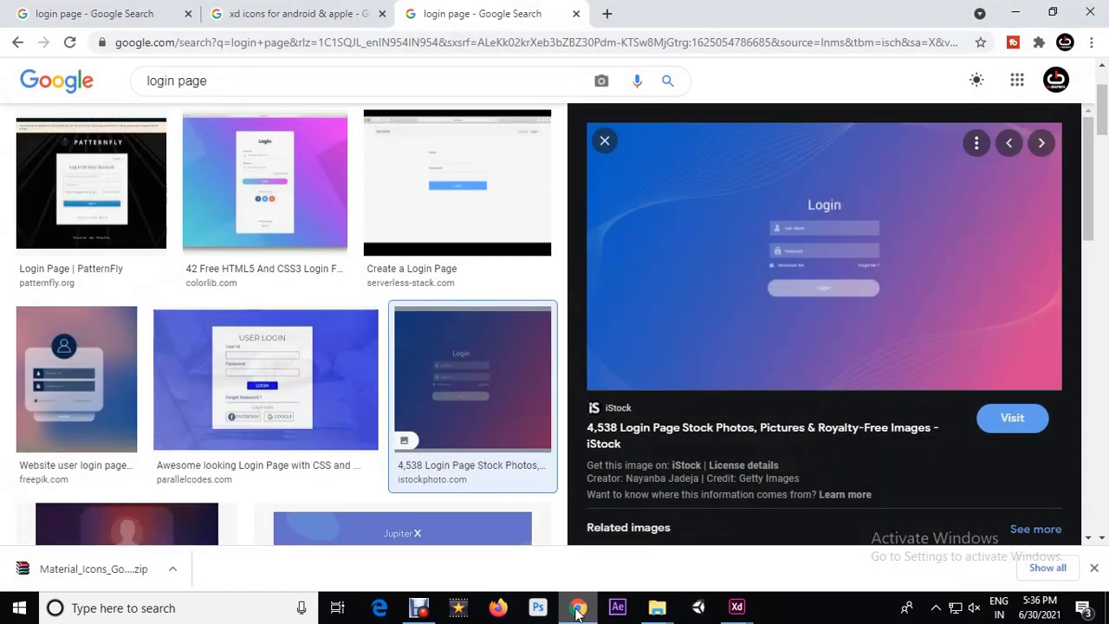
pyautogui.click(577, 608)
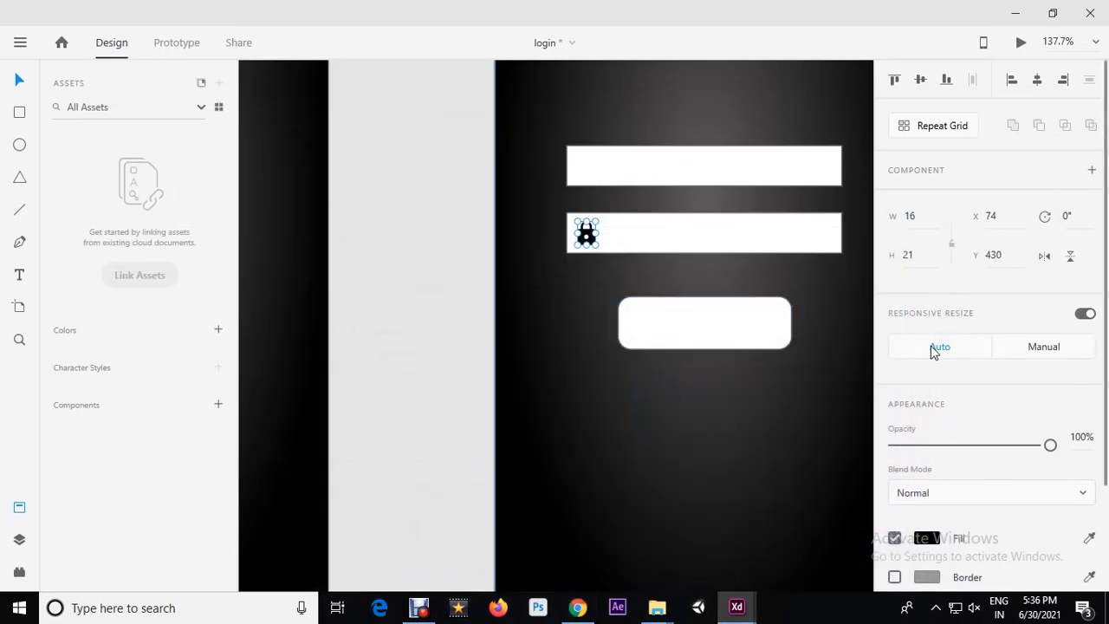
pyautogui.click(925, 537)
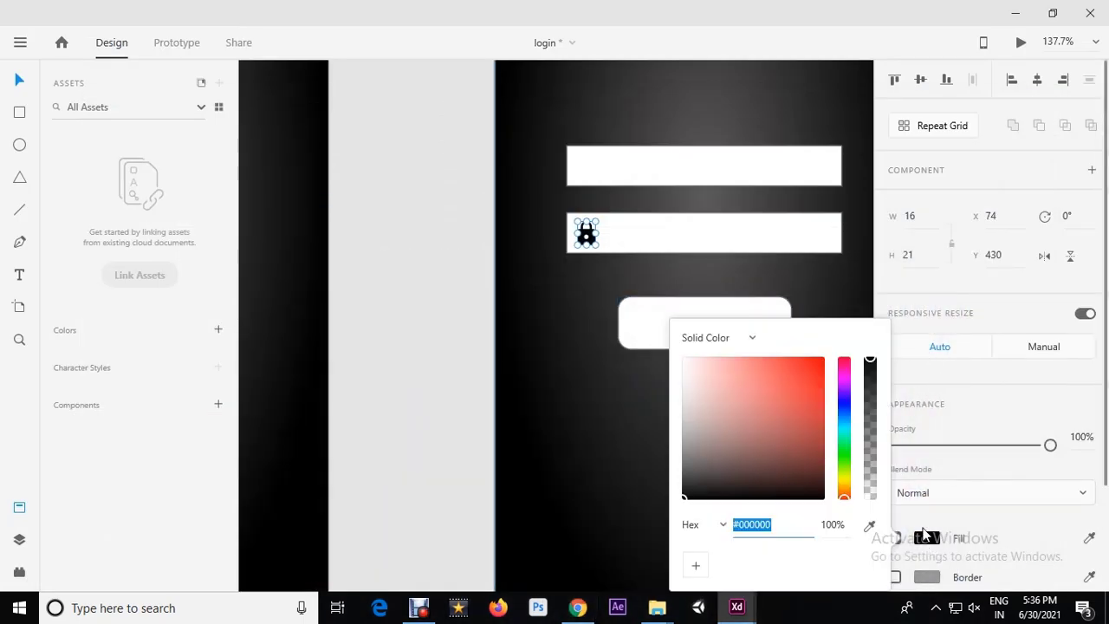
pyautogui.click(683, 434)
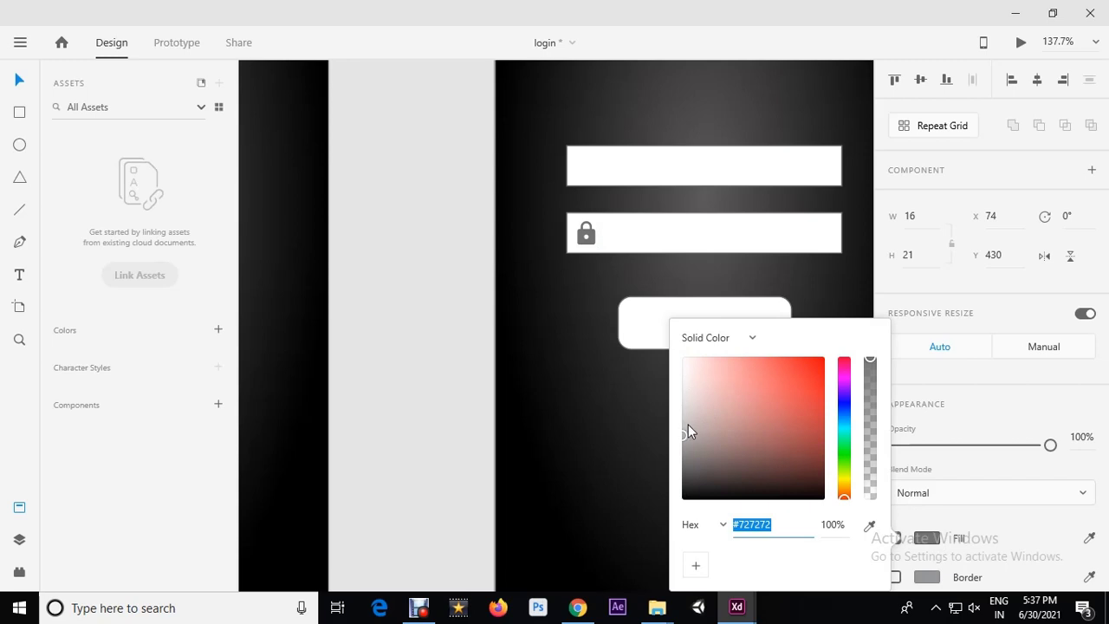
pyautogui.moveTo(681, 413); pyautogui.dragTo(681, 389)
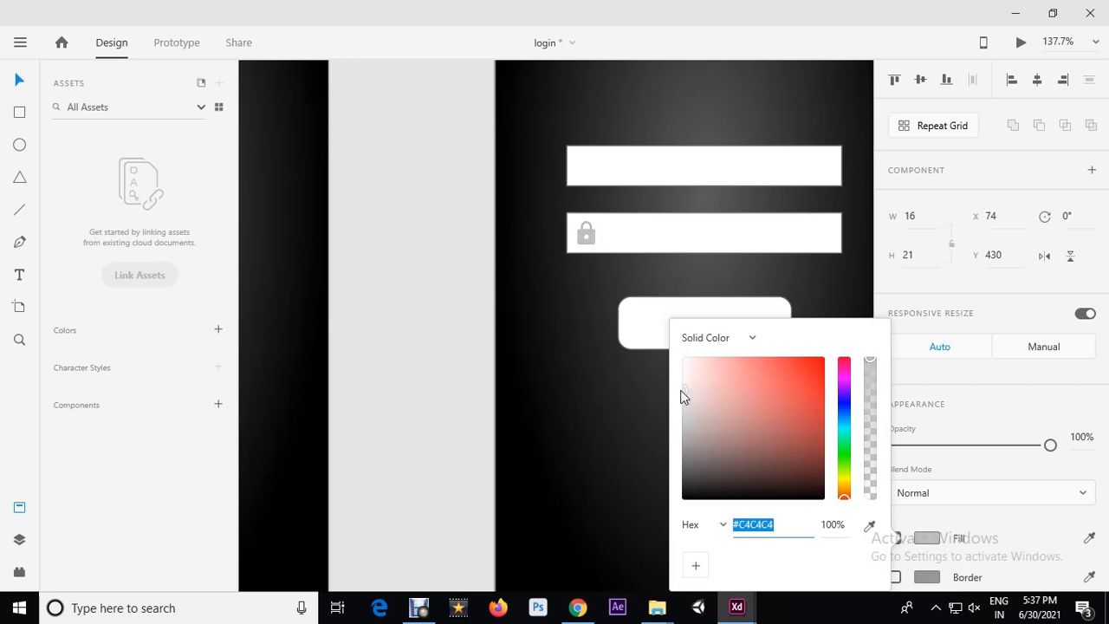
pyautogui.click(640, 156)
pyautogui.click(445, 216)
pyautogui.scroll(-2, 455, 245)
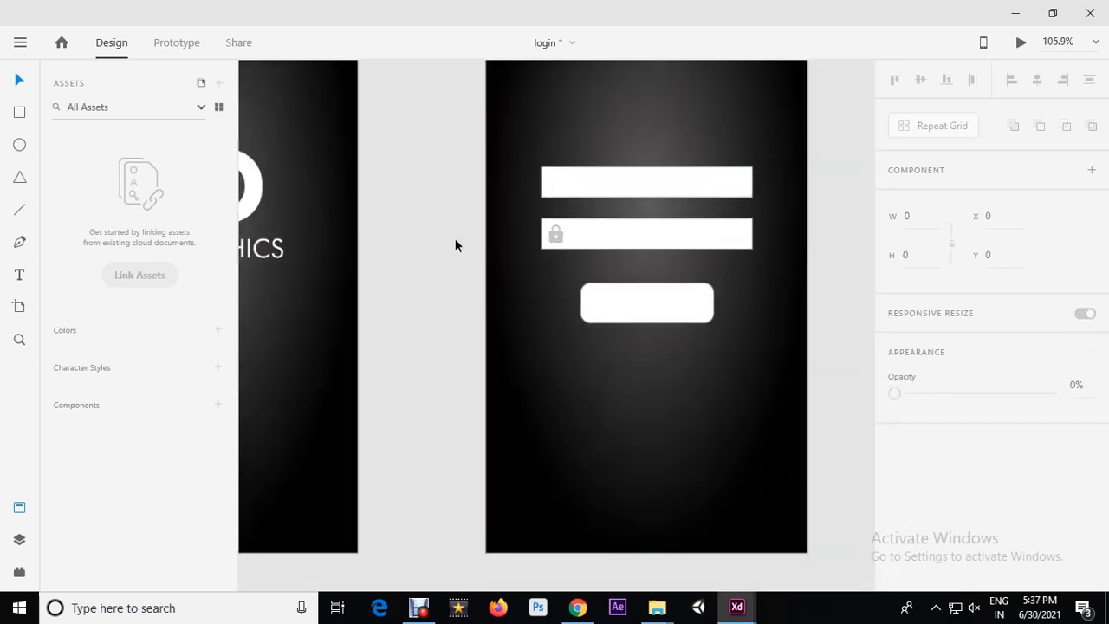
pyautogui.hotkey('ctrl', 's')
# Switch to the Material_Icons_Google document and copy the round account icon from the Action category.
pyautogui.click(1015, 14)
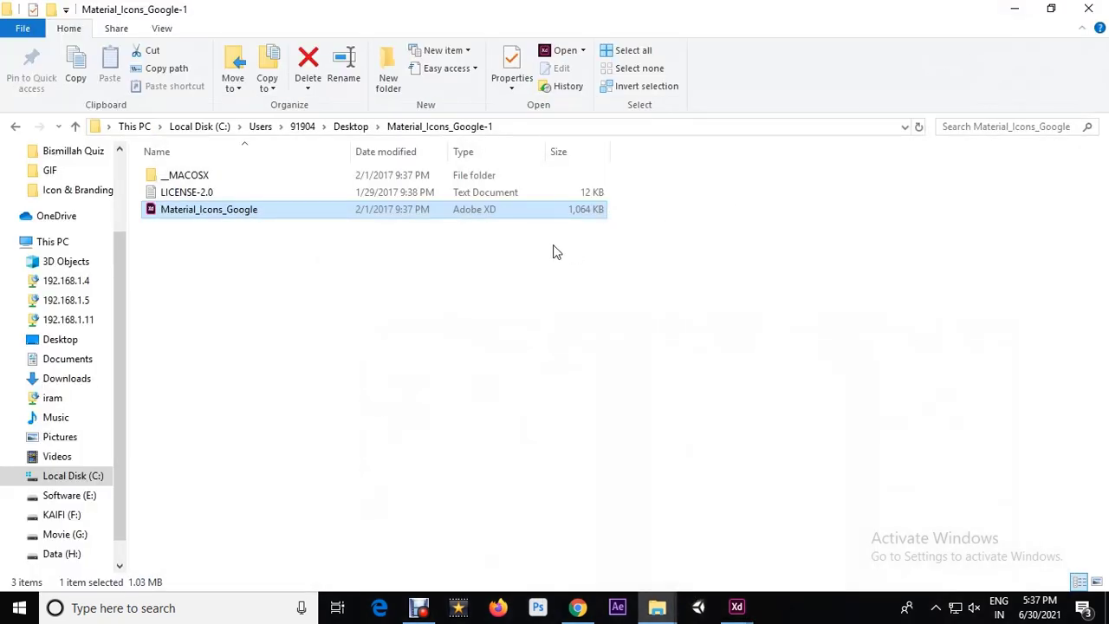
pyautogui.moveTo(736, 607)
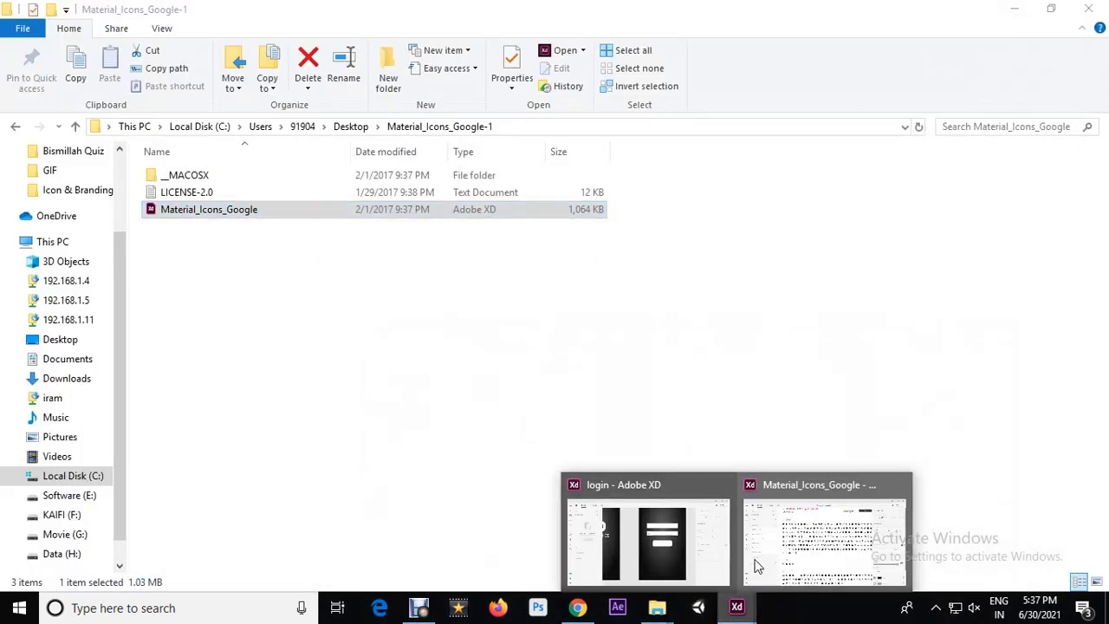
pyautogui.click(840, 550)
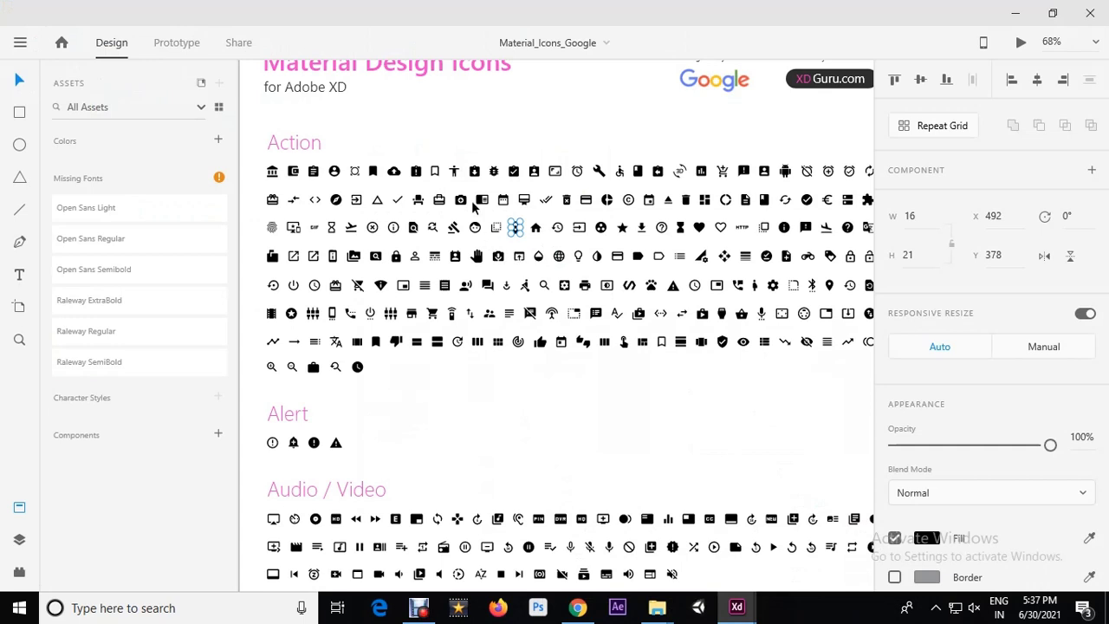
pyautogui.click(337, 172)
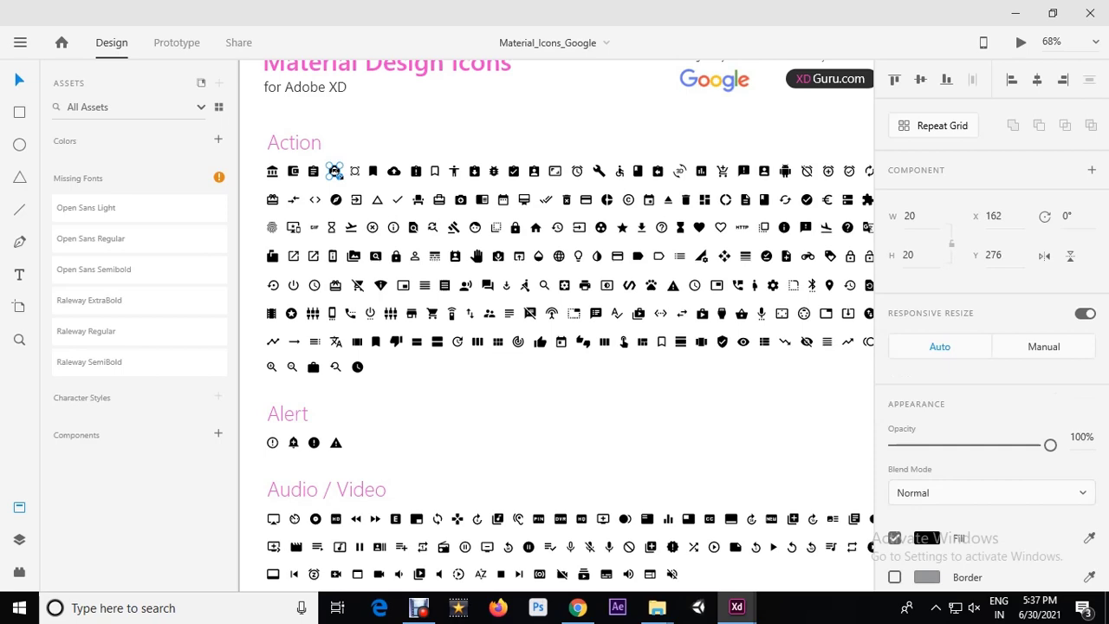
pyautogui.hotkey('ctrl', 'Tab')
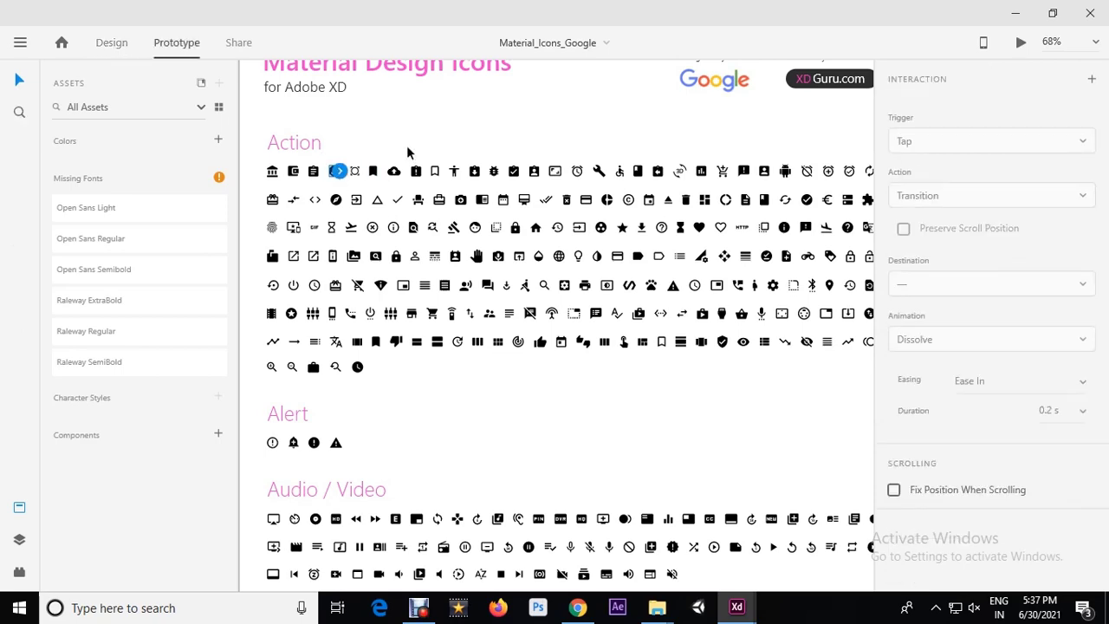
pyautogui.moveTo(338, 171); pyautogui.dragTo(389, 136)
pyautogui.click(1015, 13)
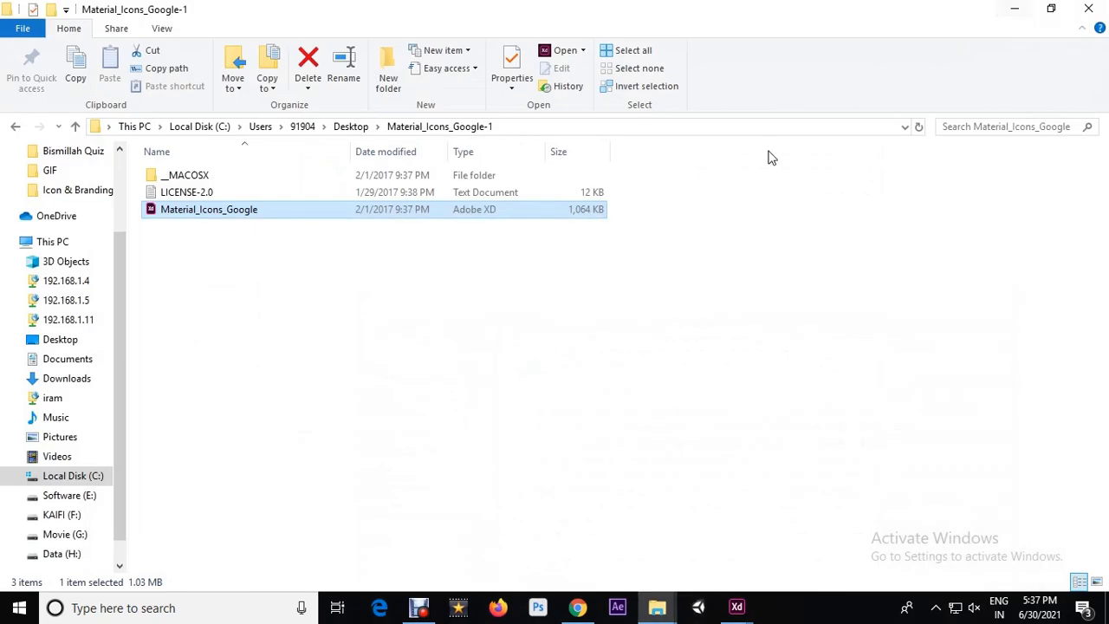
# Paste the account icon into the login document and place it inside the upper field's left end at X 70, Y 371.
pyautogui.moveTo(736, 606)
pyautogui.click(700, 562)
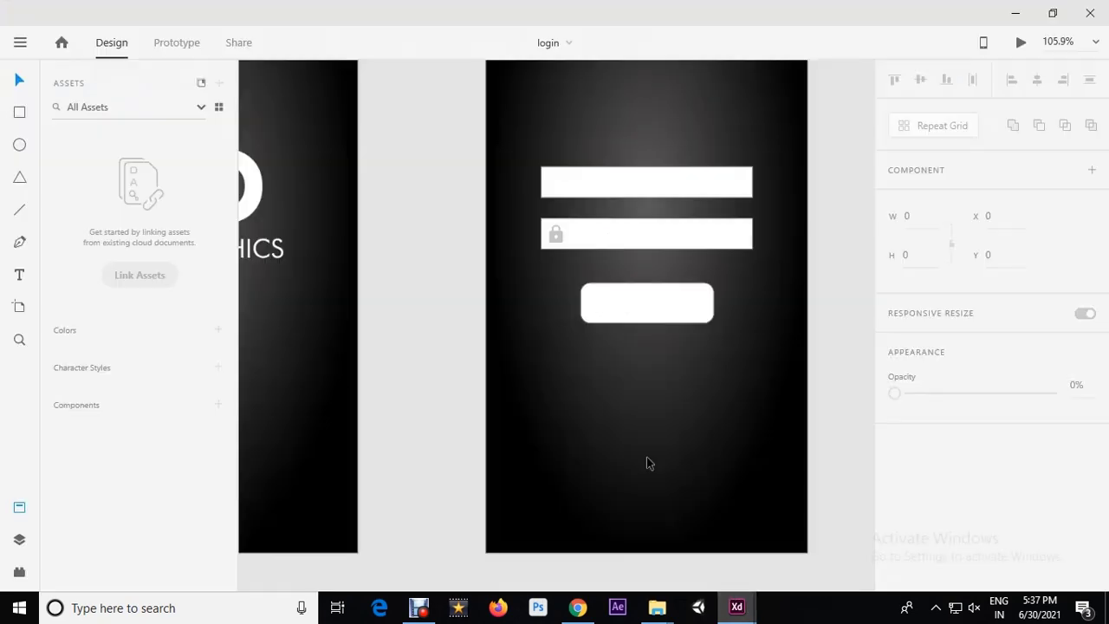
pyautogui.hotkey('ctrl', 'v')
pyautogui.moveTo(563, 329); pyautogui.dragTo(560, 165)
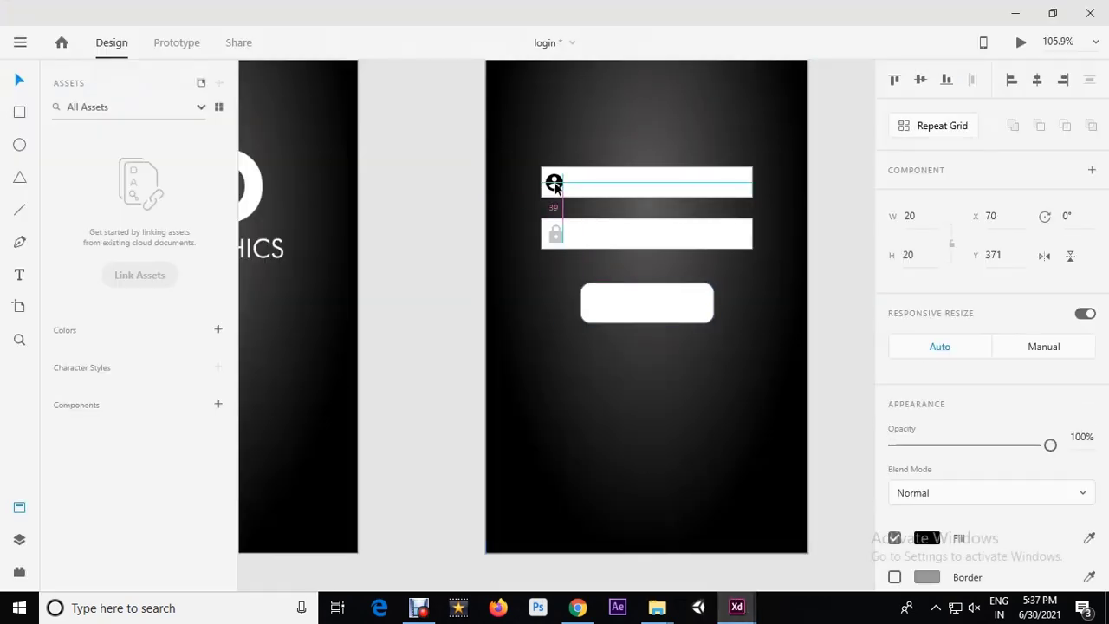
# Copy the padlock icon's fill hex code and apply #C5C5C5 as the account icon's fill.
pyautogui.click(558, 242)
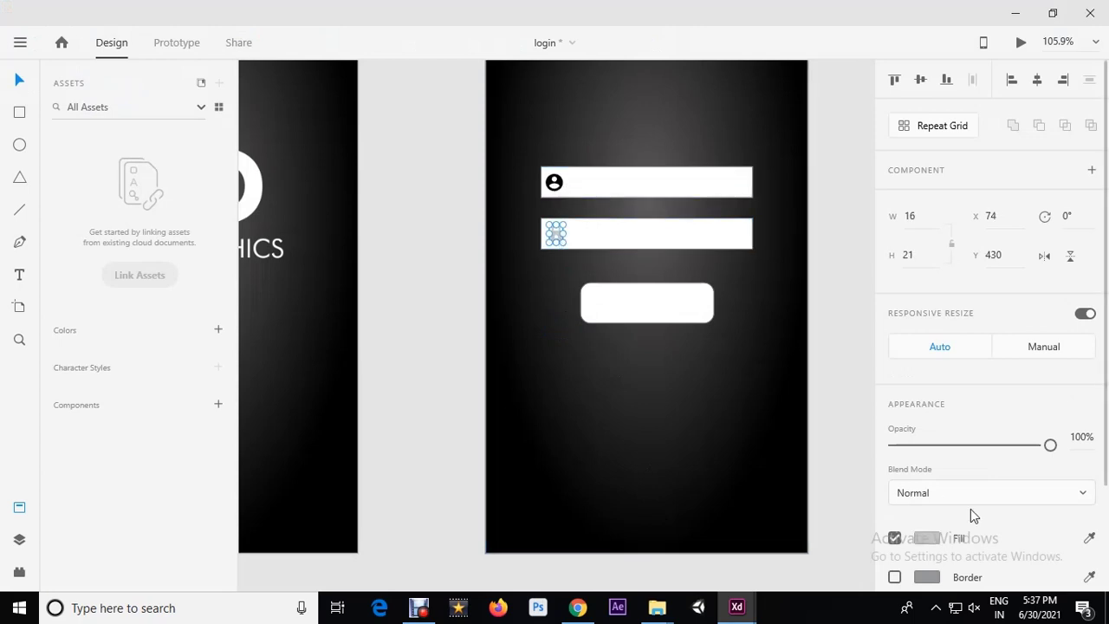
pyautogui.click(933, 539)
pyautogui.moveTo(777, 524); pyautogui.dragTo(730, 524)
pyautogui.hotkey('ctrl', 'c')
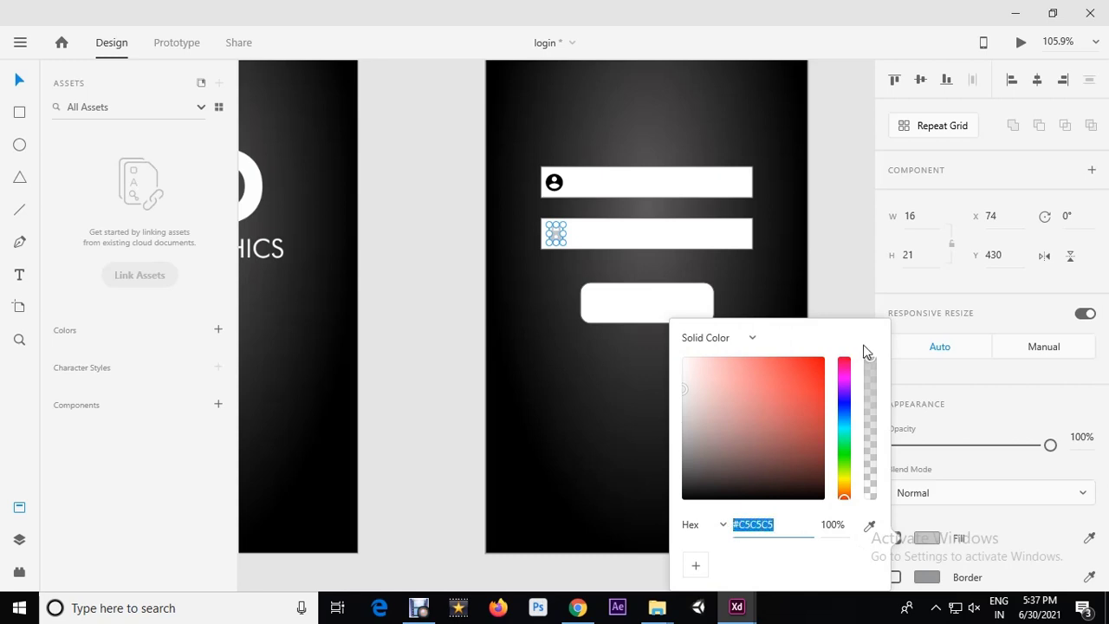
pyautogui.click(555, 182)
pyautogui.click(926, 538)
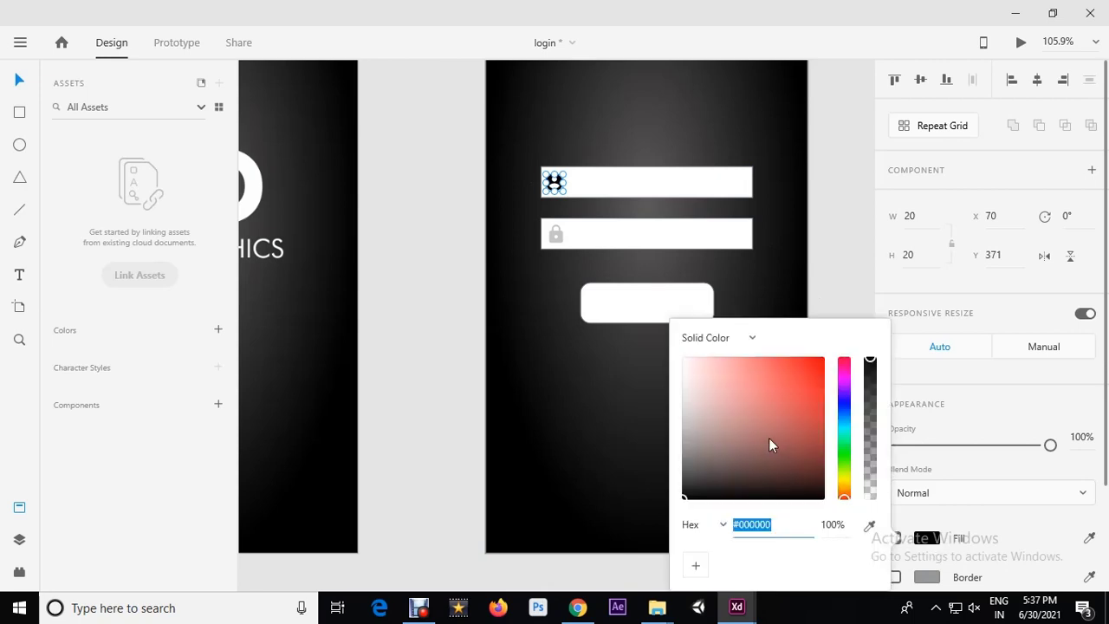
pyautogui.hotkey('ctrl', 'v')
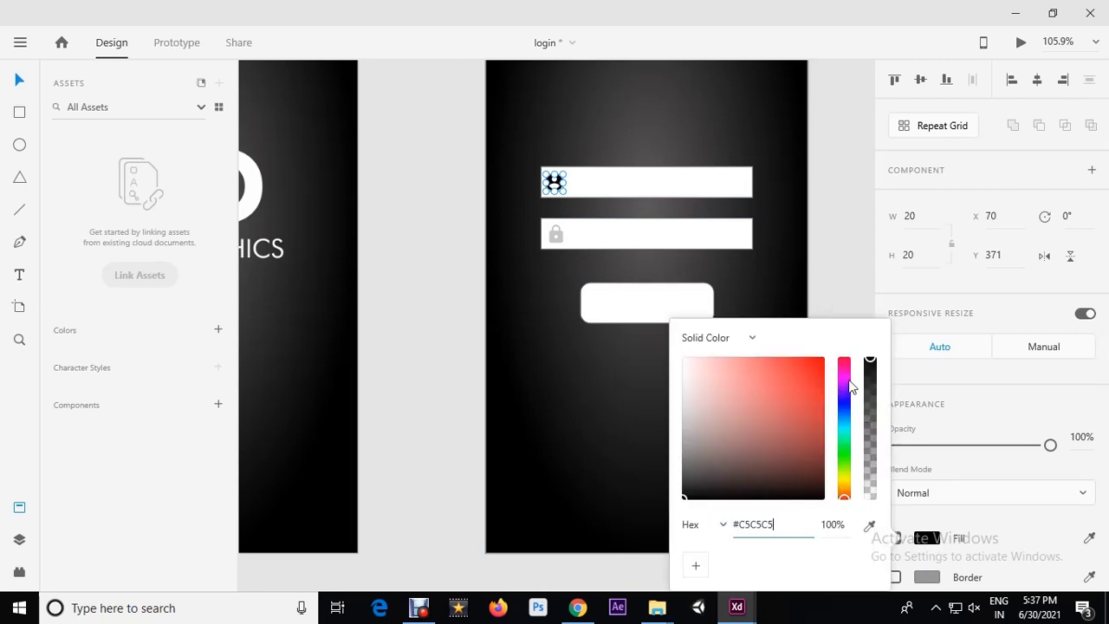
pyautogui.click(843, 308)
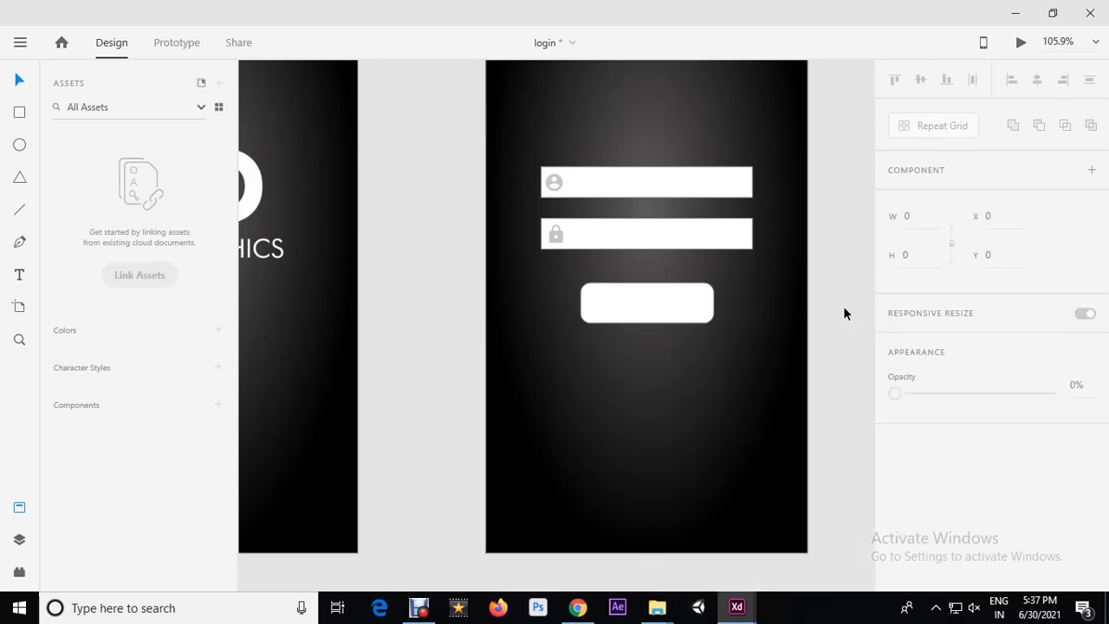
# Move the white rounded button closer to the fields, keeping it at X 110 and raising it to Y 488.
pyautogui.scroll(2, 564, 171)
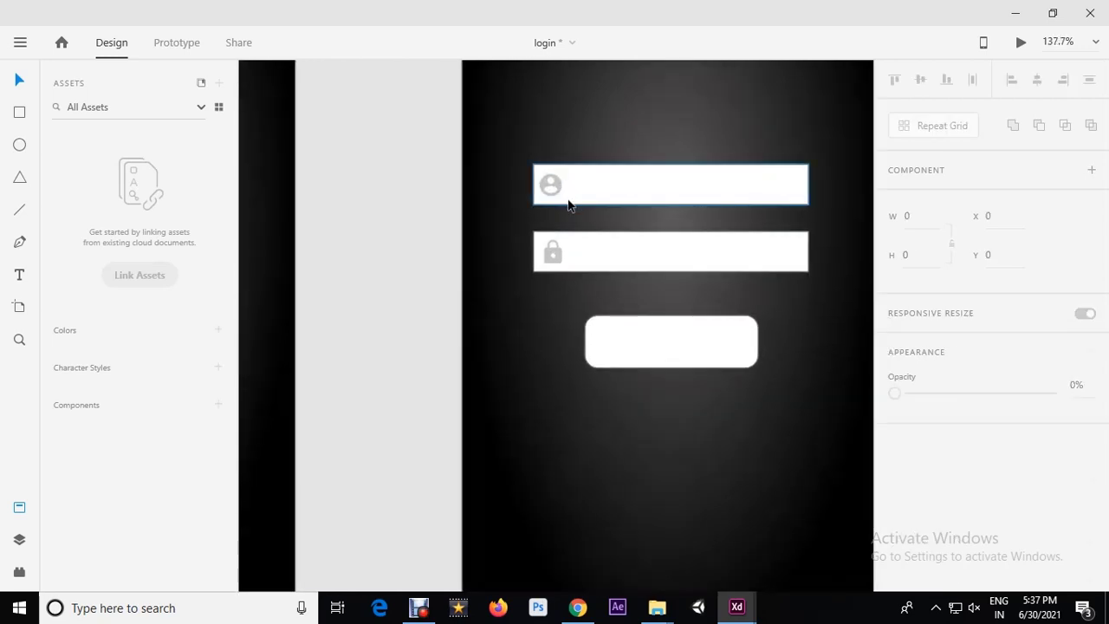
pyautogui.click(649, 336)
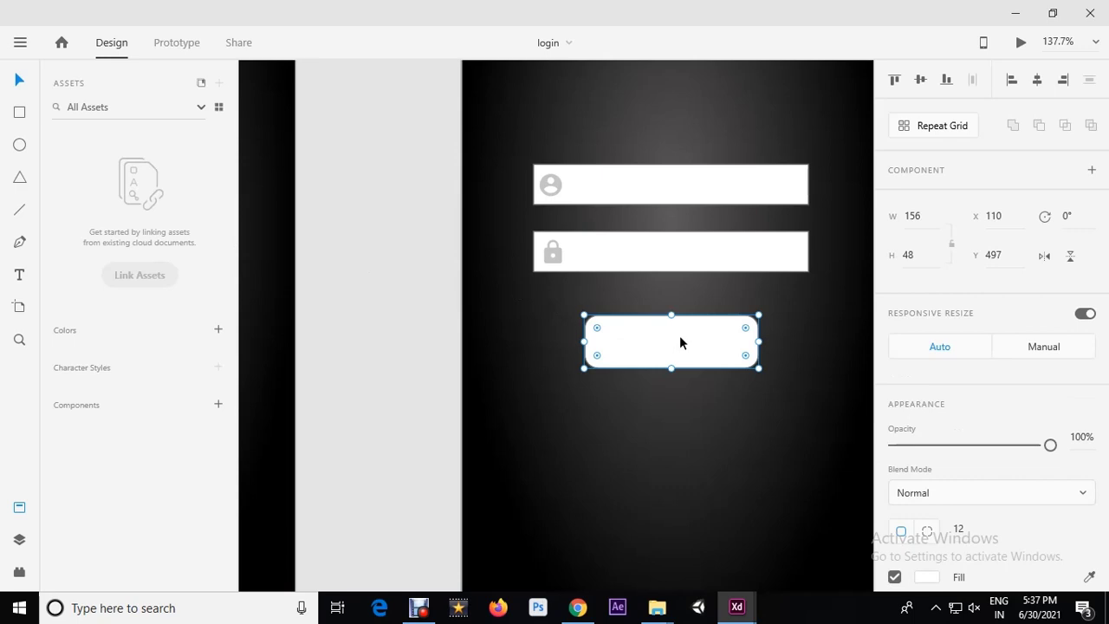
pyautogui.moveTo(681, 341); pyautogui.dragTo(680, 331)
pyautogui.scroll(-5, 680, 325)
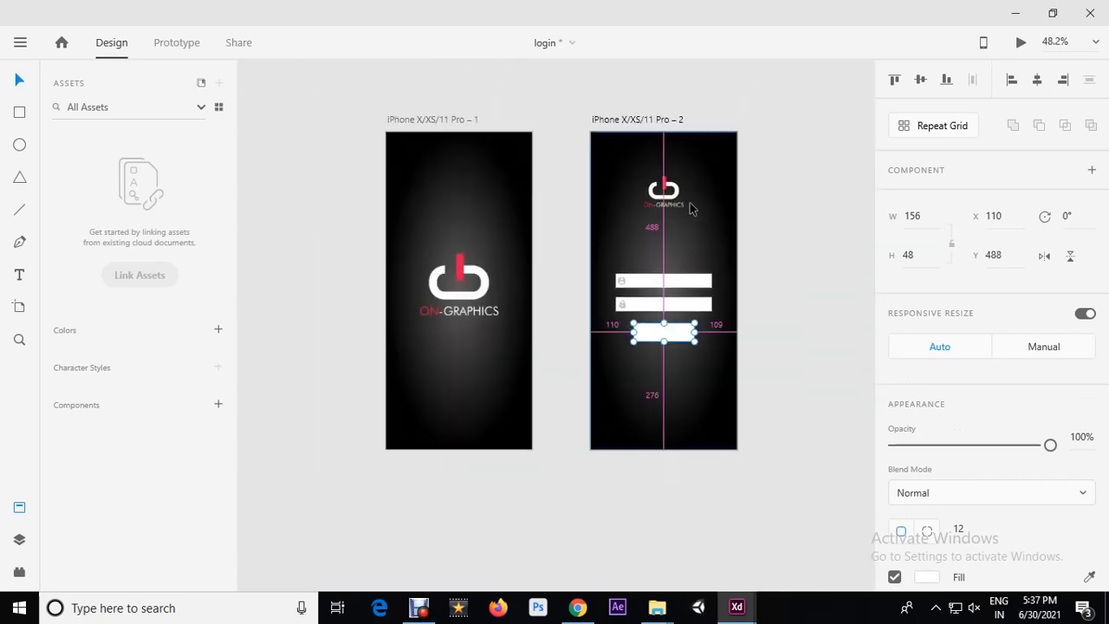
# Move the logo on the login screen straight down, closer to the input fields, to X 137, Y 234.
pyautogui.click(673, 187)
pyautogui.moveTo(663, 185); pyautogui.dragTo(663, 250)
pyautogui.scroll(2, 666, 349)
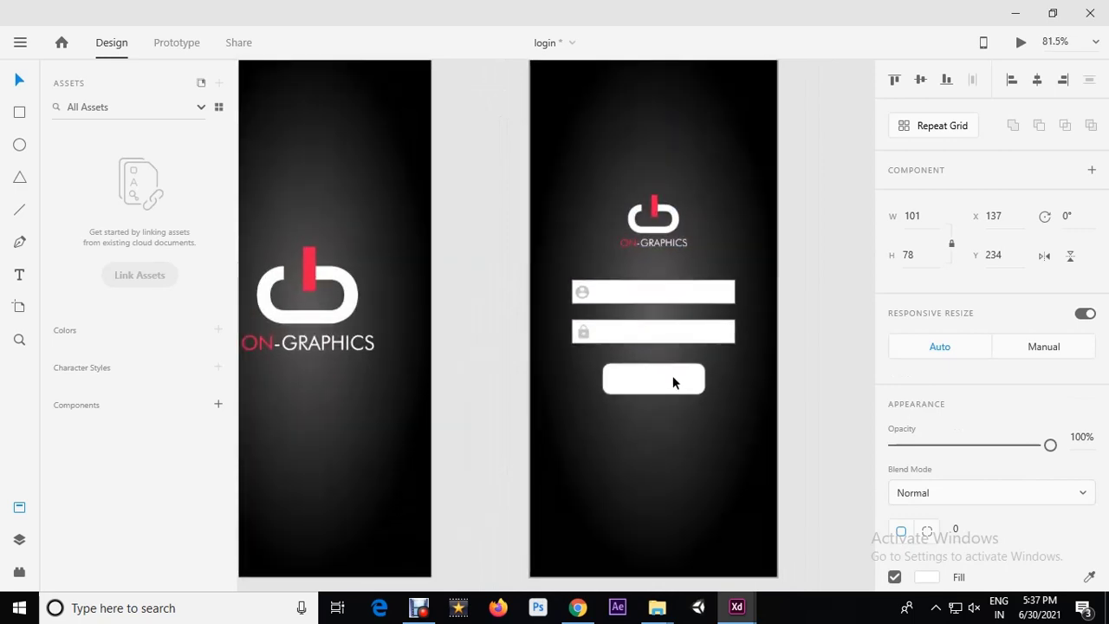
# Change the rounded button's fill to the logo-like pinkish red #EE1A53.
pyautogui.click(673, 374)
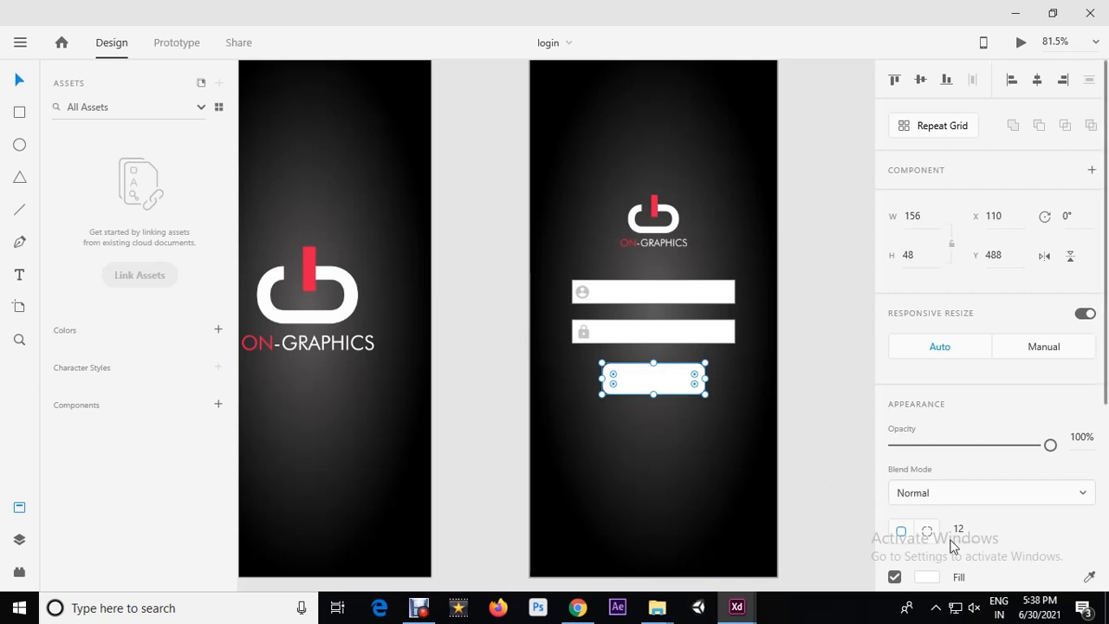
pyautogui.click(927, 577)
pyautogui.moveTo(842, 403); pyautogui.dragTo(844, 362)
pyautogui.click(810, 366)
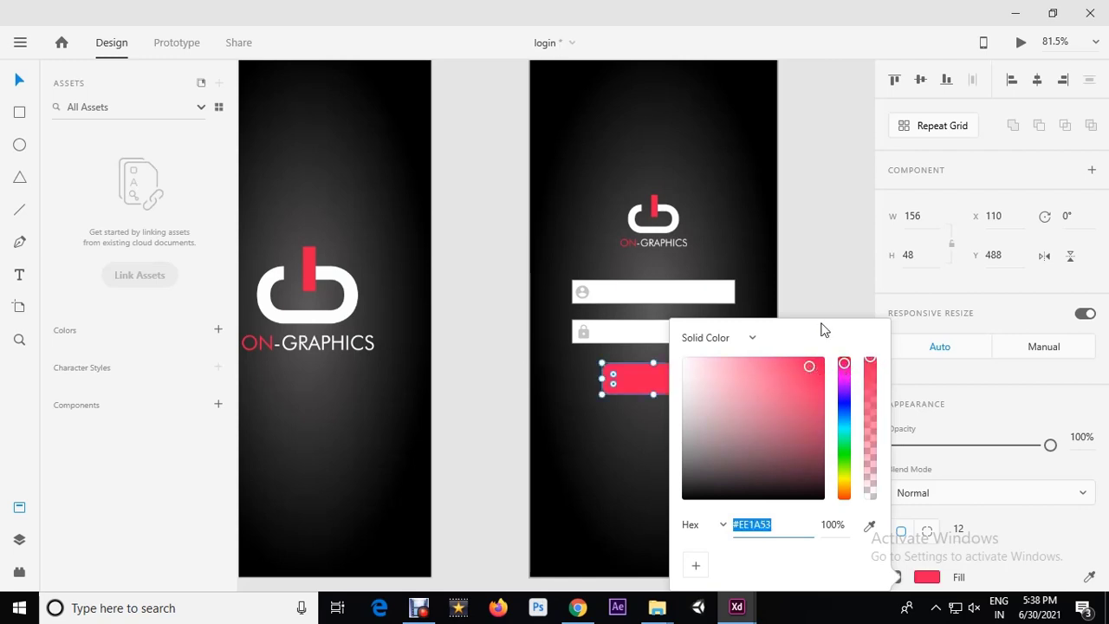
pyautogui.click(814, 292)
# Remove the border from the red button and save the document.
pyautogui.click(685, 376)
pyautogui.scroll(-2, 959, 481)
pyautogui.scroll(-1, 959, 481)
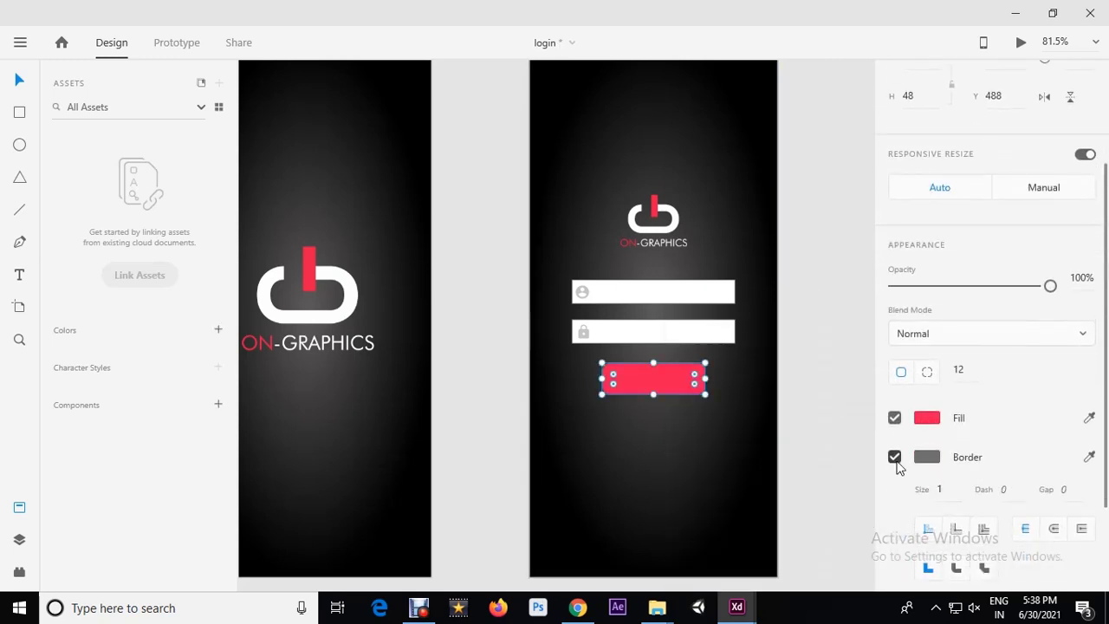
pyautogui.click(894, 456)
pyautogui.click(820, 391)
pyautogui.click(680, 383)
pyautogui.click(804, 397)
pyautogui.hotkey('ctrl', 's')
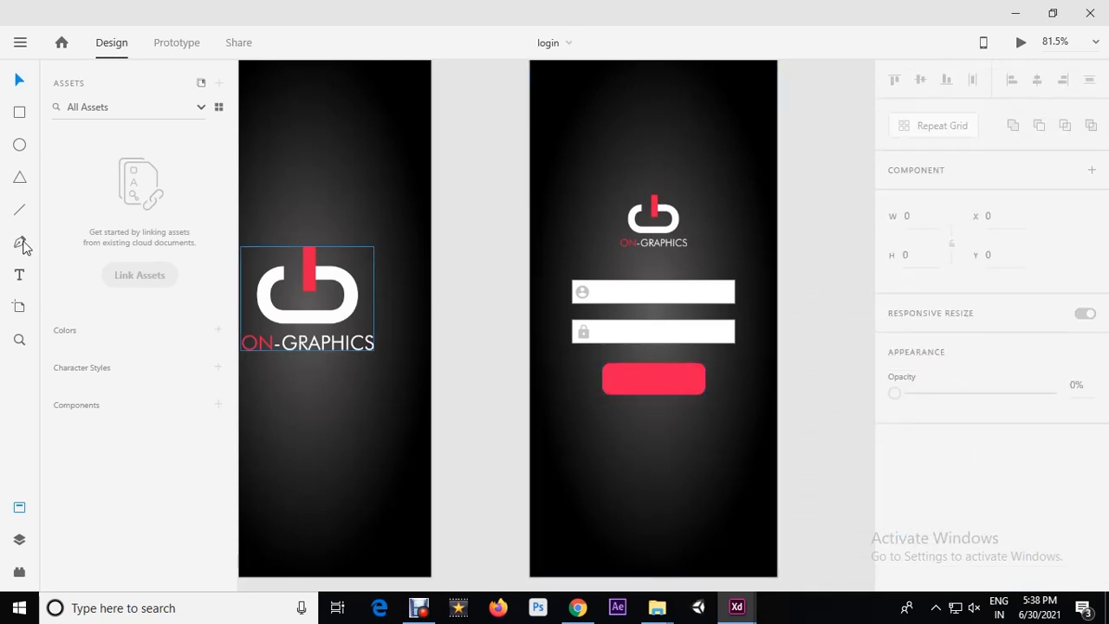
# Add the text "username" and place it inside the upper field beside the account icon at X 102, Y 366.
pyautogui.click(20, 276)
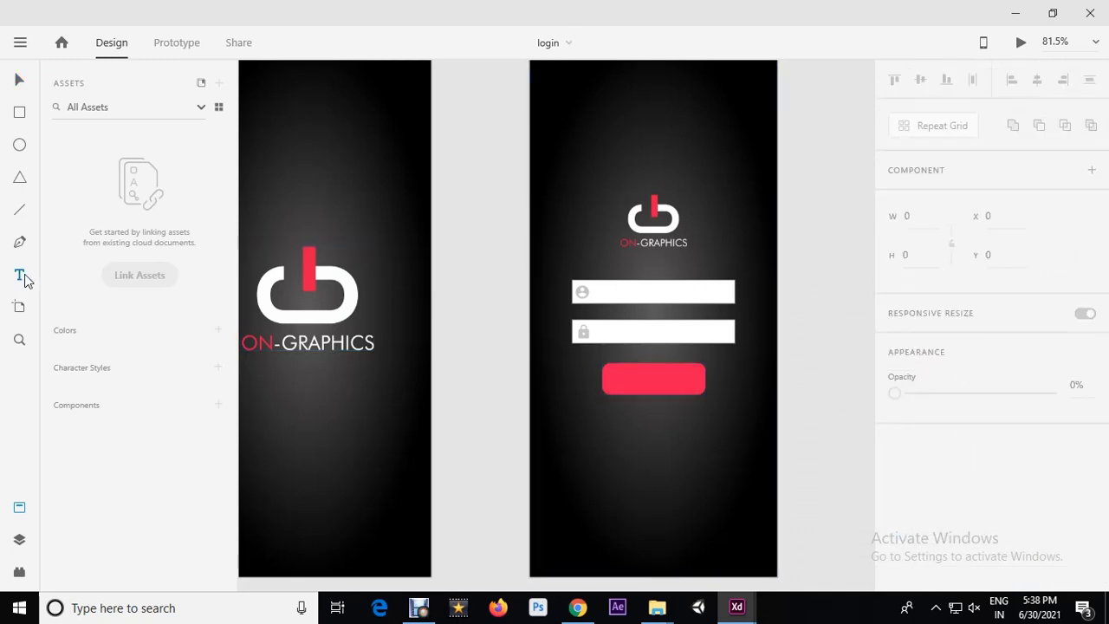
pyautogui.click(625, 415)
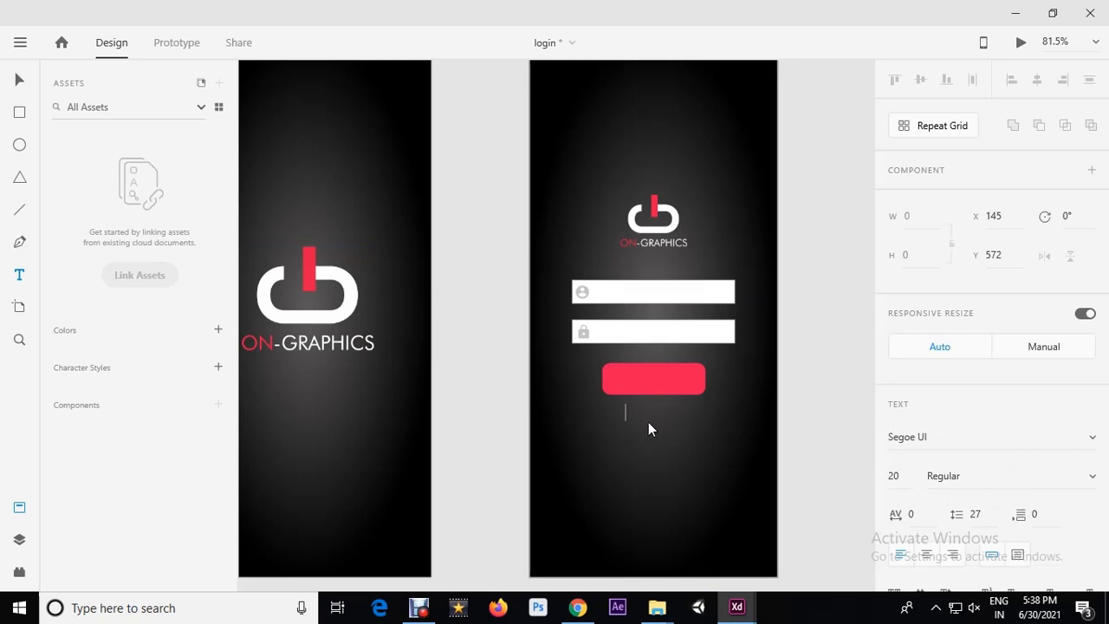
pyautogui.write('username')
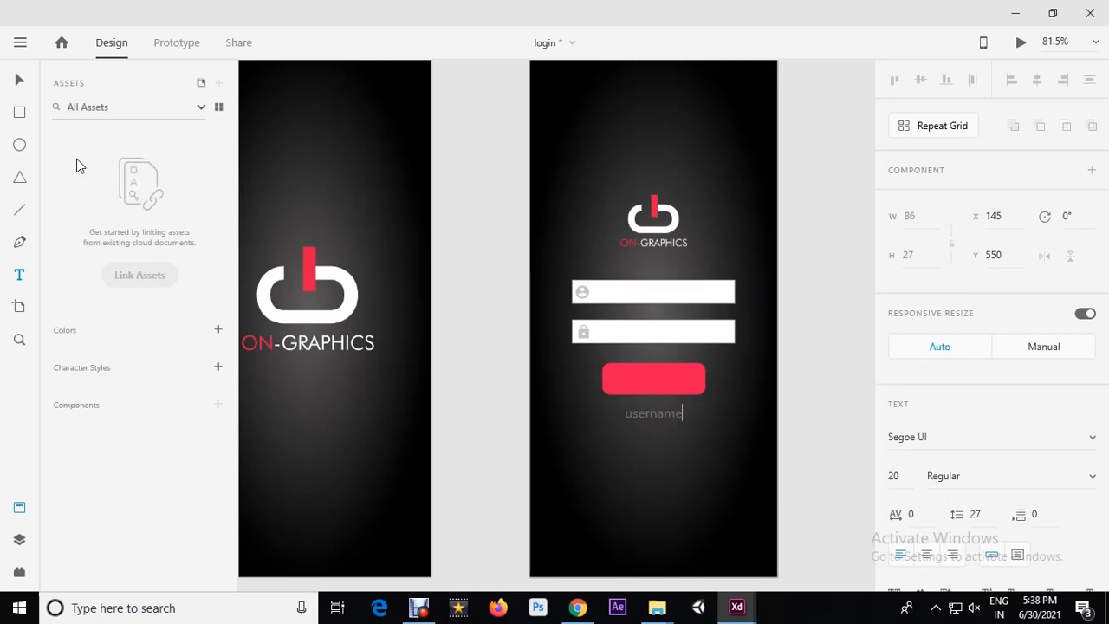
pyautogui.click(19, 79)
pyautogui.moveTo(670, 425); pyautogui.dragTo(633, 294)
pyautogui.scroll(5, 634, 294)
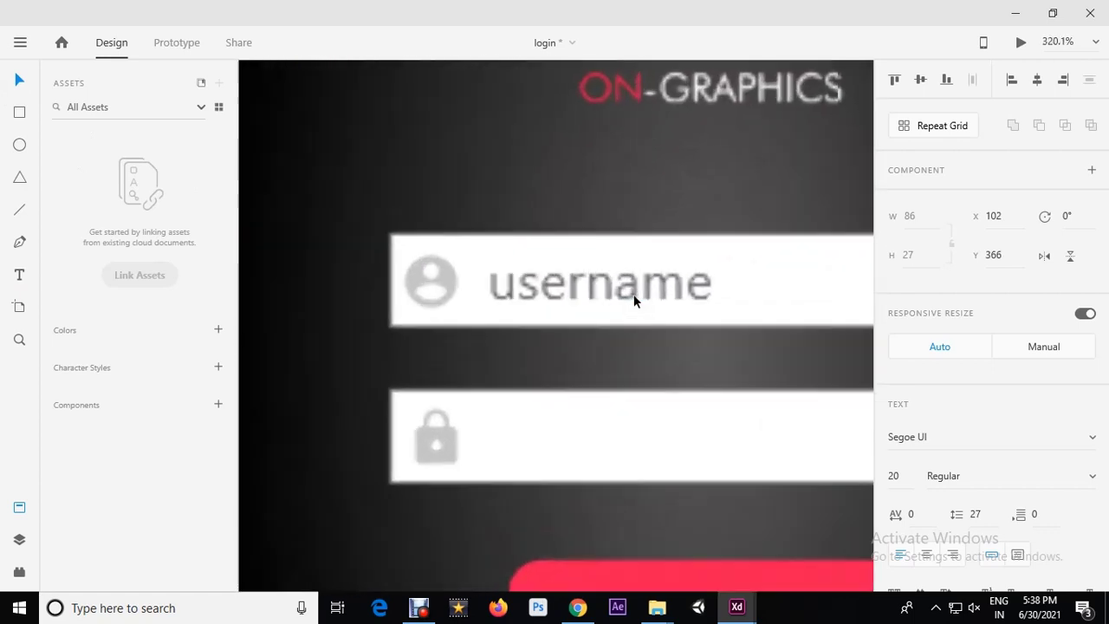
# Apply the icons' grey #C5C5C5 as the fill of the username text.
pyautogui.click(420, 278)
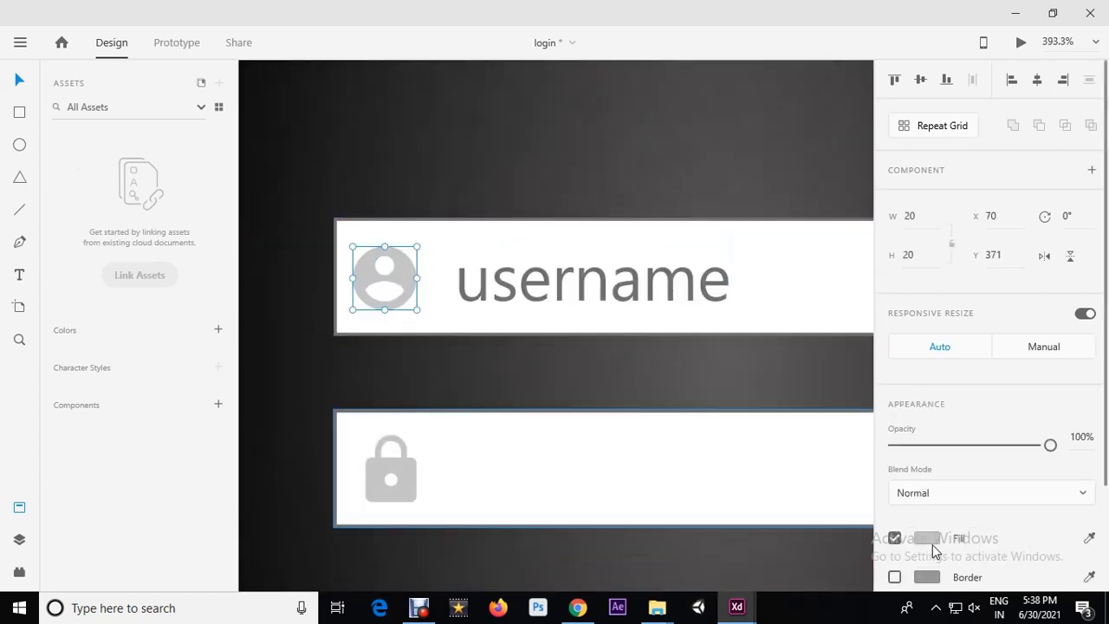
pyautogui.click(673, 286)
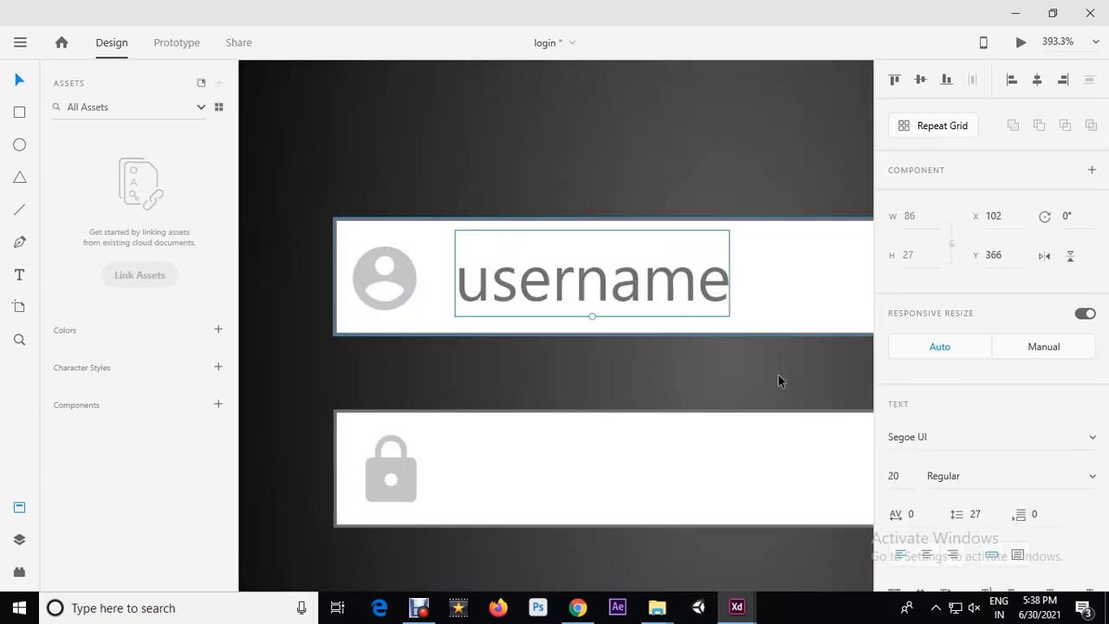
pyautogui.scroll(-2, 948, 390)
pyautogui.scroll(3, 950, 396)
pyautogui.scroll(-5, 960, 401)
pyautogui.click(927, 452)
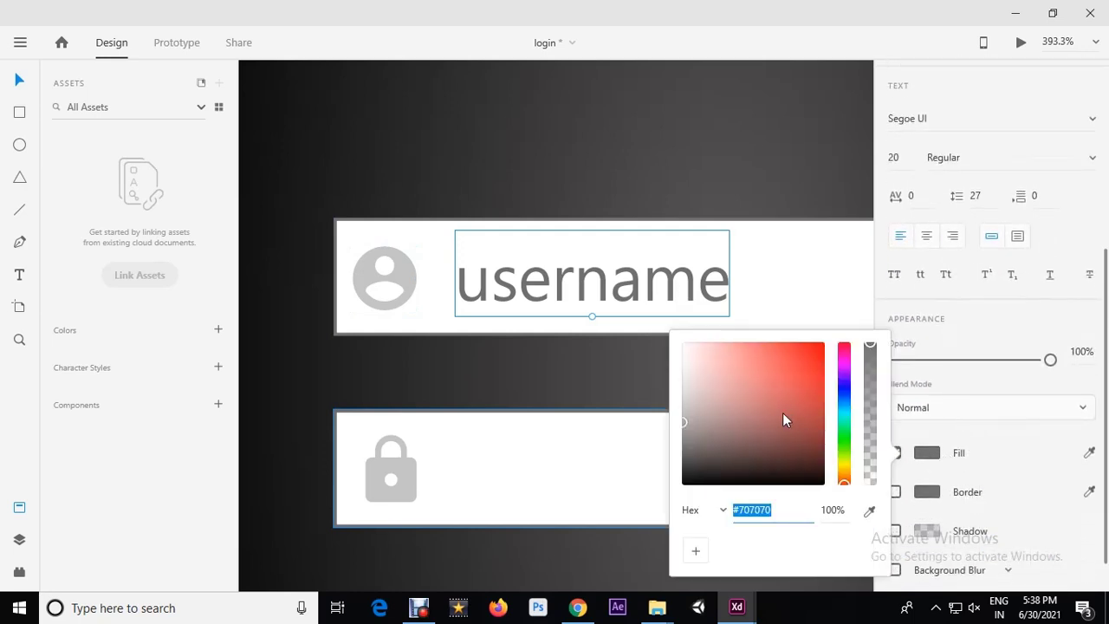
pyautogui.click(775, 509)
pyautogui.moveTo(774, 509); pyautogui.dragTo(703, 510)
pyautogui.hotkey('ctrl', 'v')
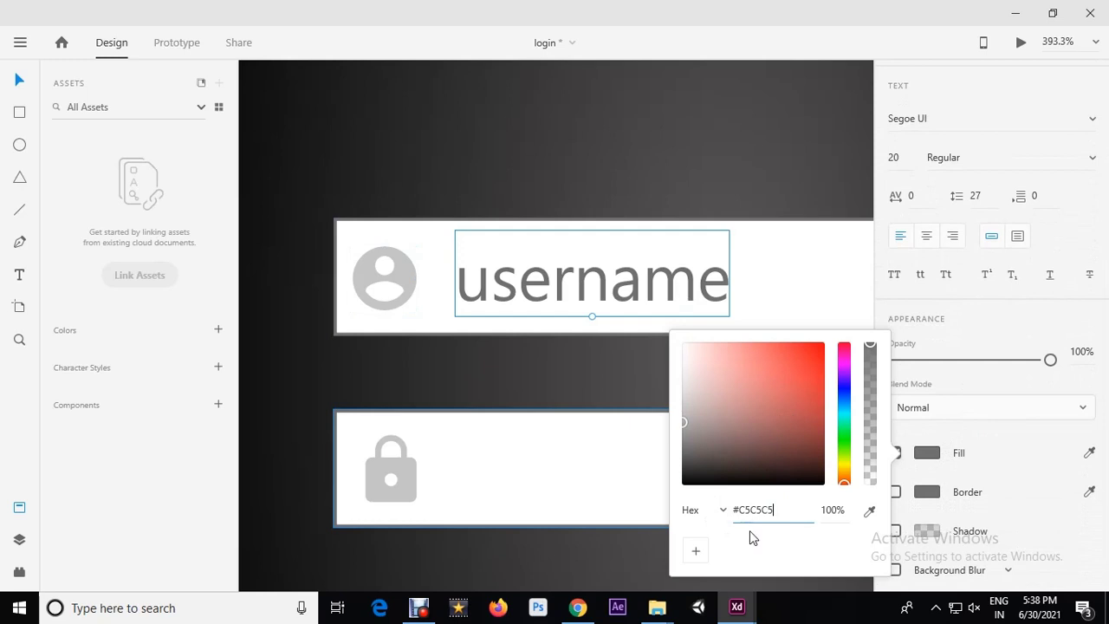
pyautogui.press('Return')
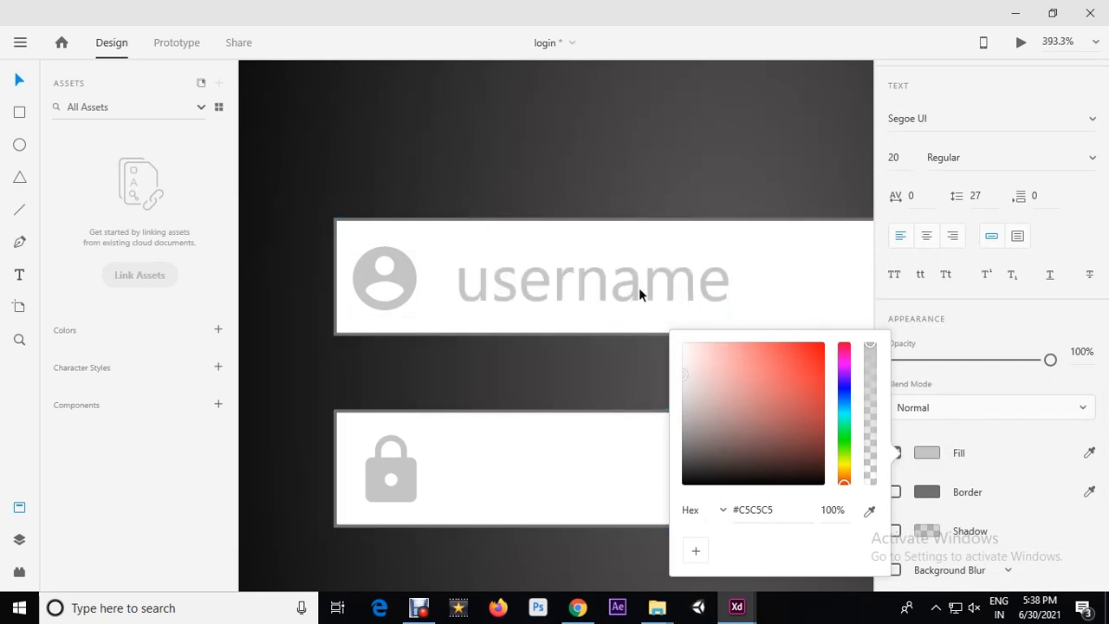
pyautogui.click(634, 281)
# Align the account and padlock icons with each other on their horizontal centres.
pyautogui.scroll(-2, 633, 281)
pyautogui.click(458, 277)
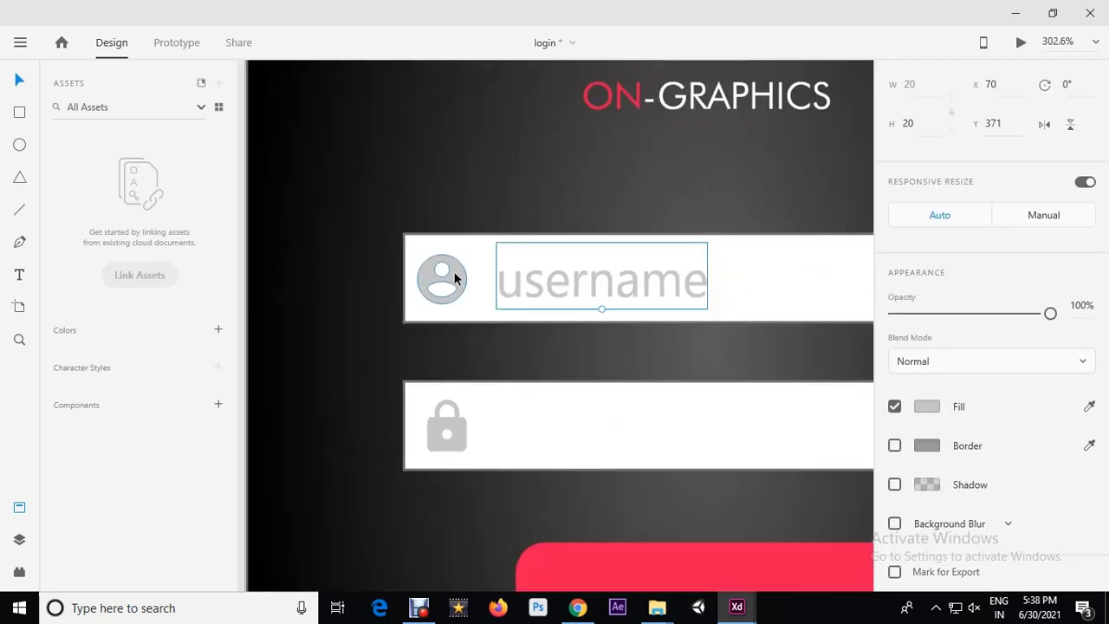
pyautogui.keyDown('shift'); pyautogui.click(459, 431); pyautogui.keyUp('shift')
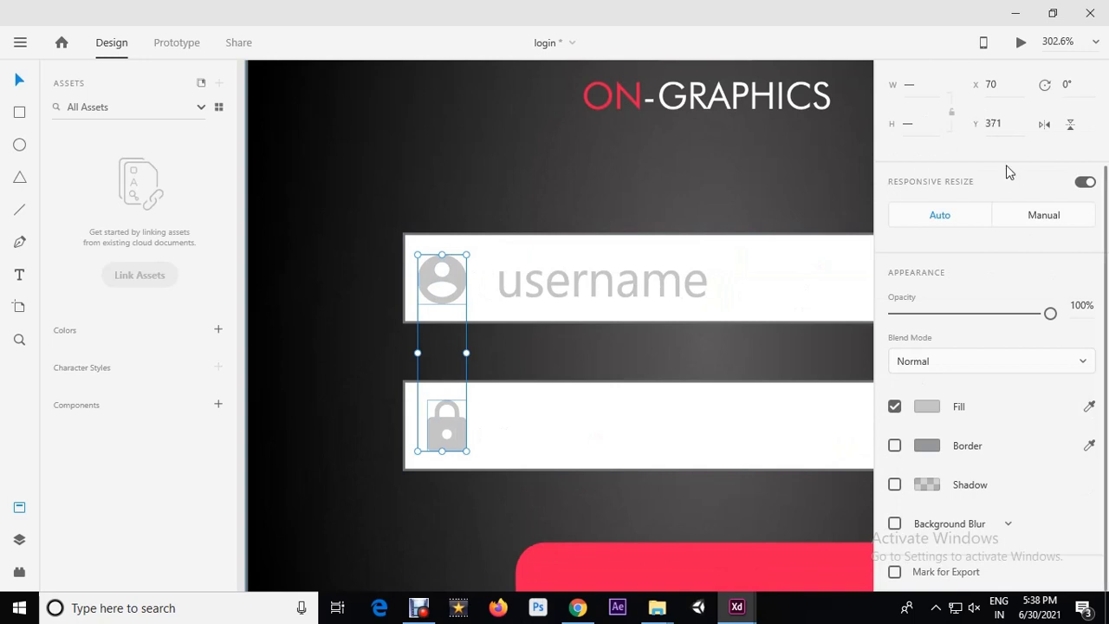
pyautogui.scroll(3, 1008, 172)
pyautogui.click(1038, 81)
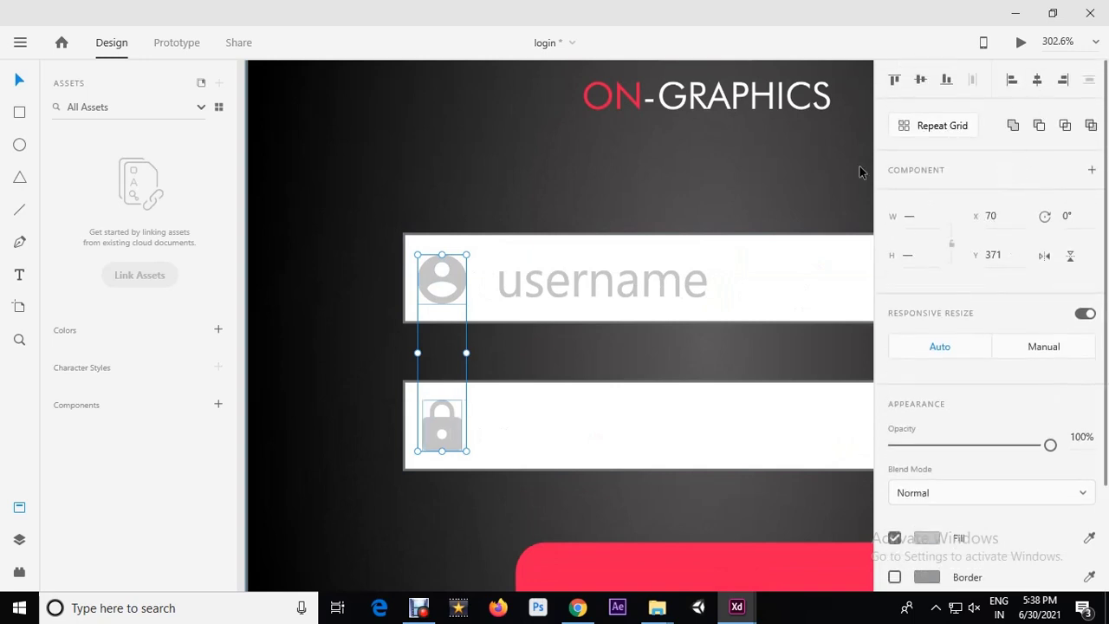
# Duplicate the username text straight down into the lower field at X 102, Y 424.
pyautogui.click(642, 282)
pyautogui.press('alt')
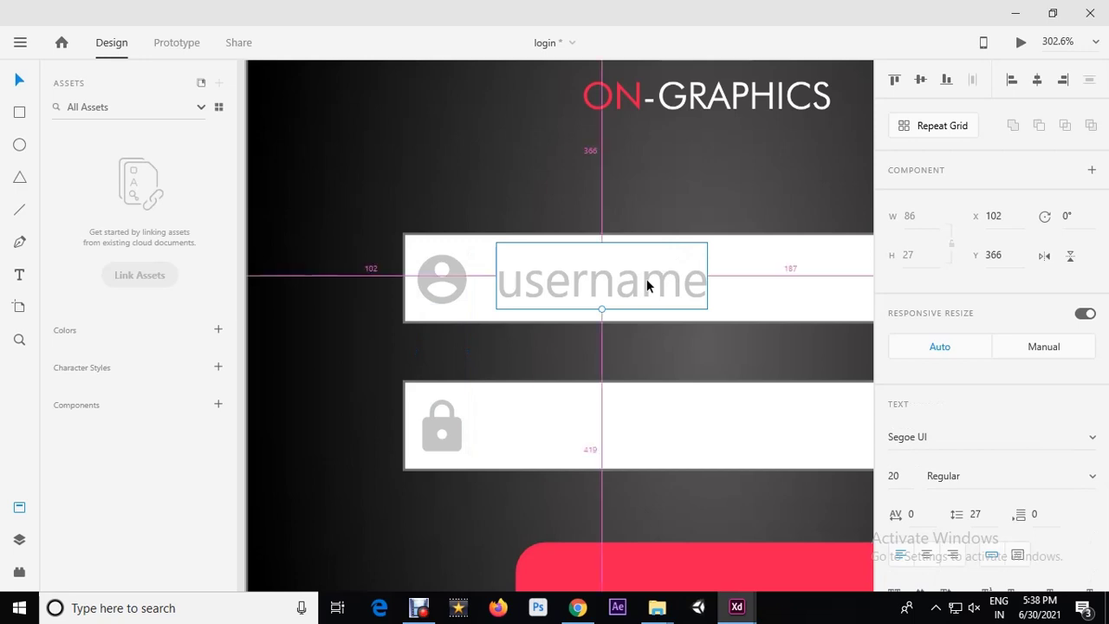
pyautogui.moveTo(647, 286); pyautogui.dragTo(647, 431)
pyautogui.keyDown('ctrl'); pyautogui.scroll(-3, 549, 277); pyautogui.keyUp('ctrl')
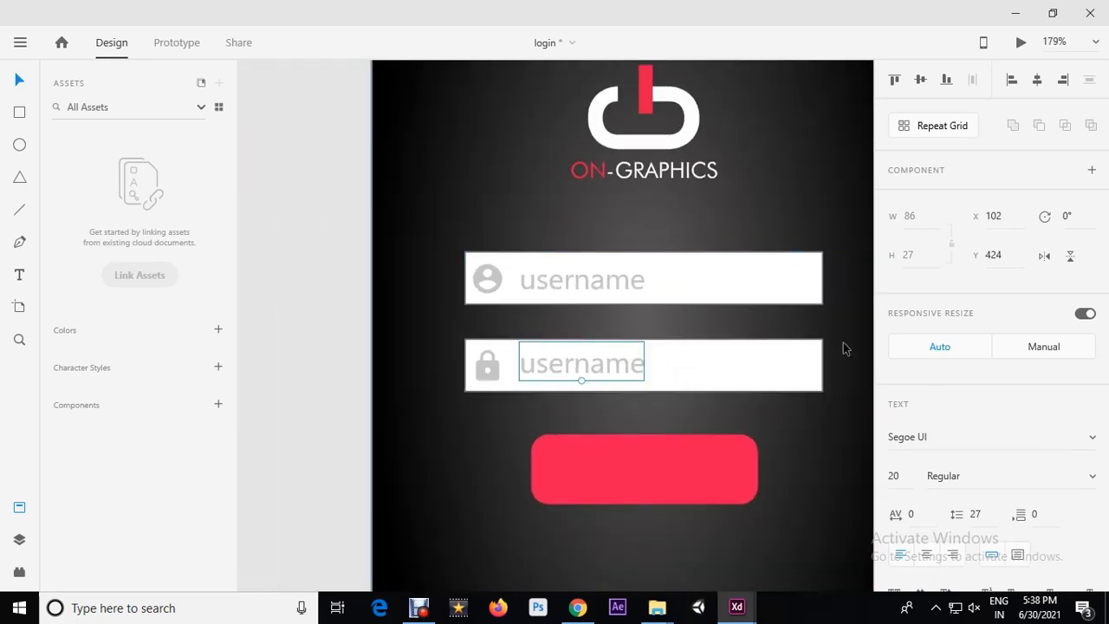
# Replace the duplicated text in the lower field with the label "password".
pyautogui.doubleClick(636, 367)
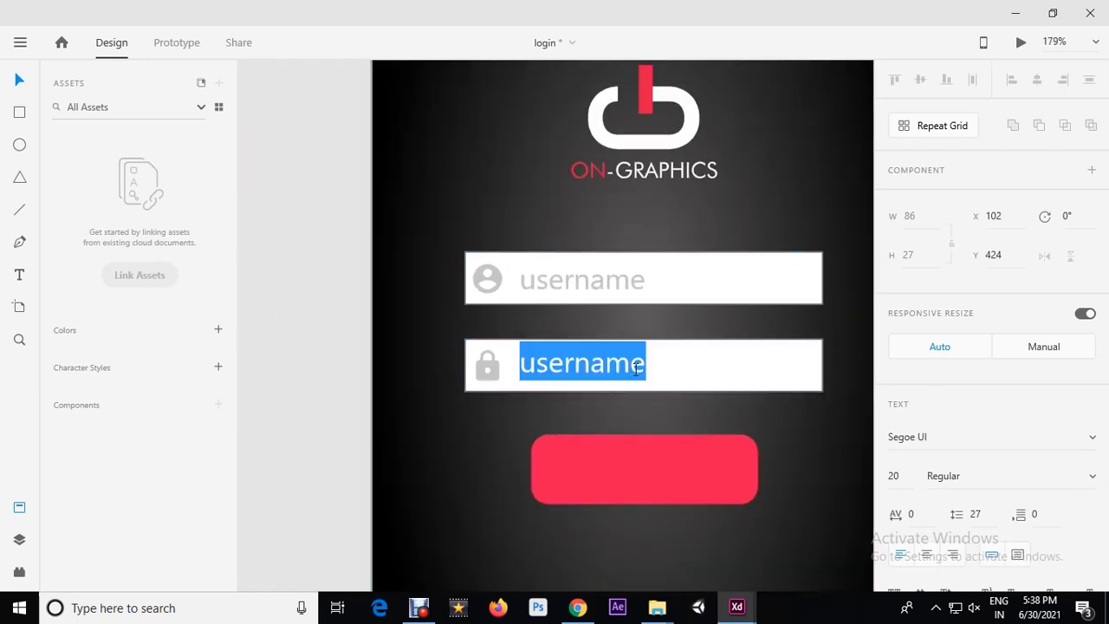
pyautogui.write('P')
pyautogui.press('BackSpace')
pyautogui.write('pa')
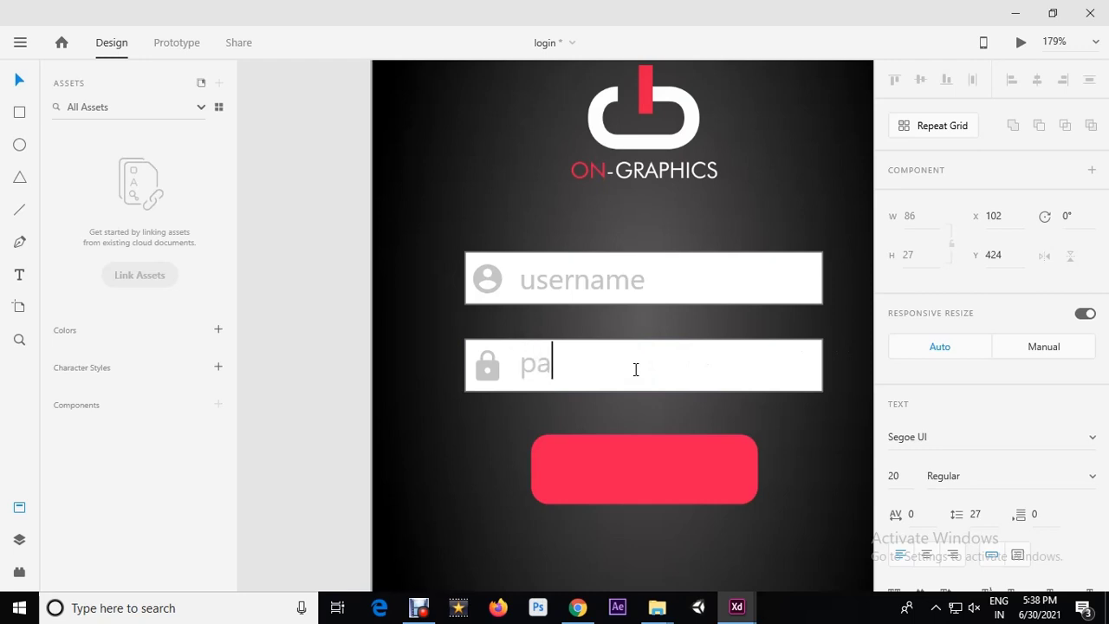
pyautogui.write('ssword')
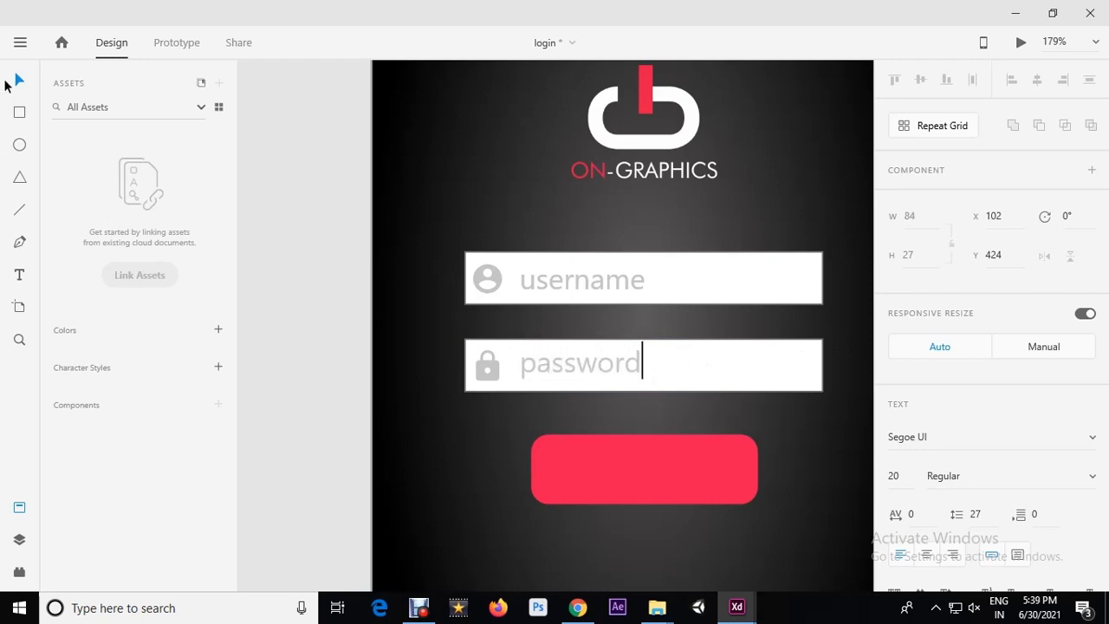
pyautogui.click(17, 82)
# Remove the border from both white input field rectangles.
pyautogui.scroll(-3, 685, 184)
pyautogui.click(705, 238)
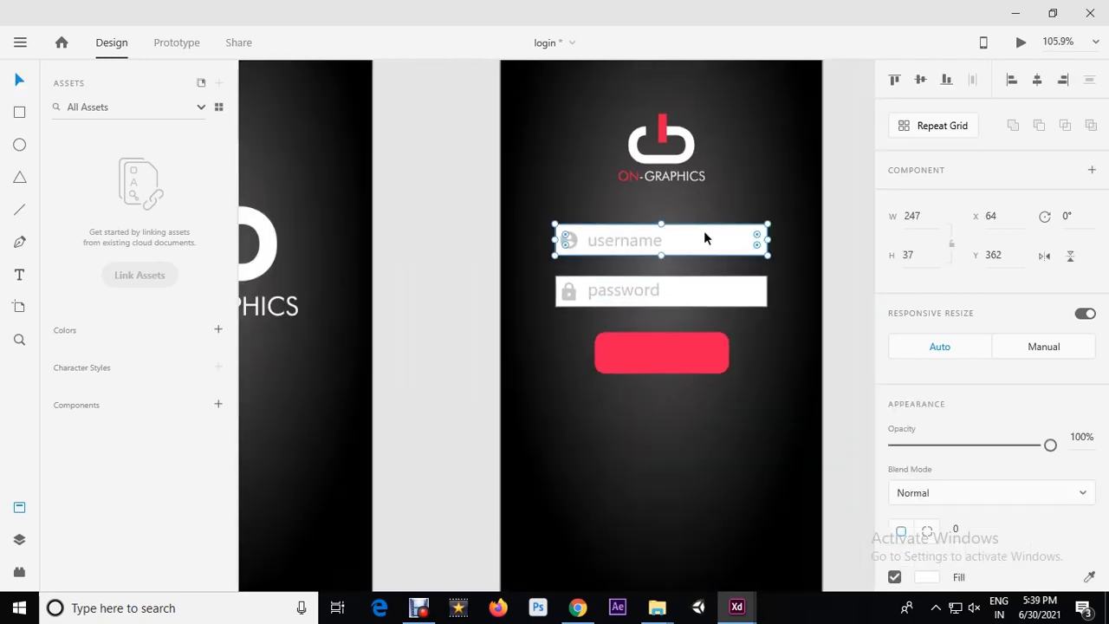
pyautogui.keyDown('shift'); pyautogui.click(726, 297); pyautogui.keyUp('shift')
pyautogui.scroll(8, 706, 238)
pyautogui.scroll(-3, 971, 390)
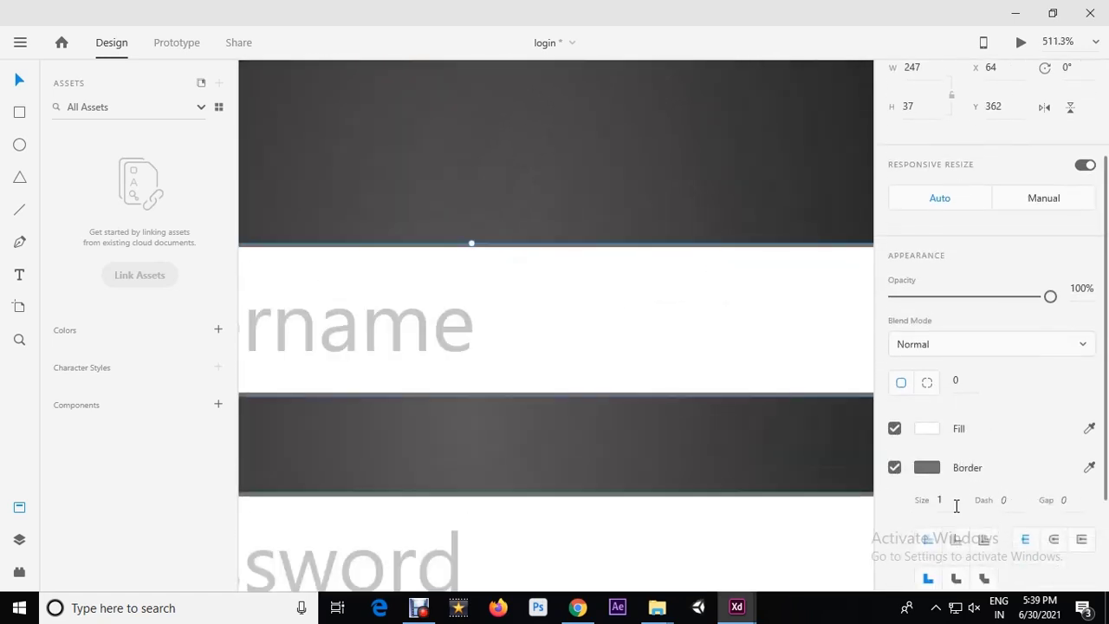
pyautogui.click(895, 463)
pyautogui.scroll(-7, 648, 272)
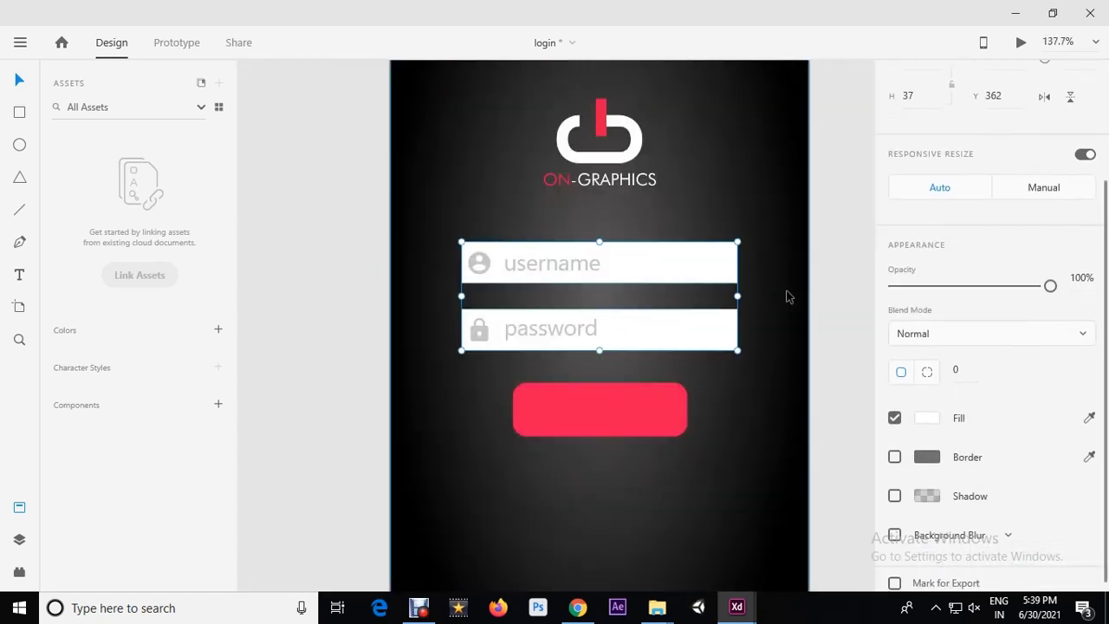
pyautogui.click(850, 317)
# Duplicate the password label onto the red button at X 146, Y 499 and change its text to "Login".
pyautogui.moveTo(554, 329); pyautogui.dragTo(601, 415)
pyautogui.doubleClick(601, 415)
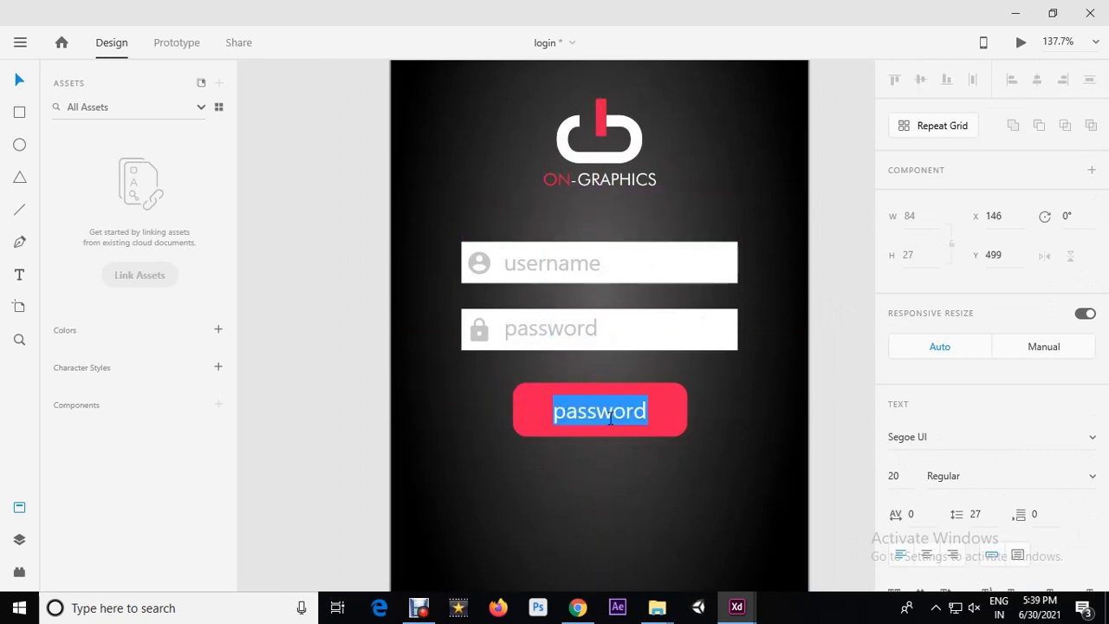
pyautogui.press('BackSpace')
pyautogui.write('Login')
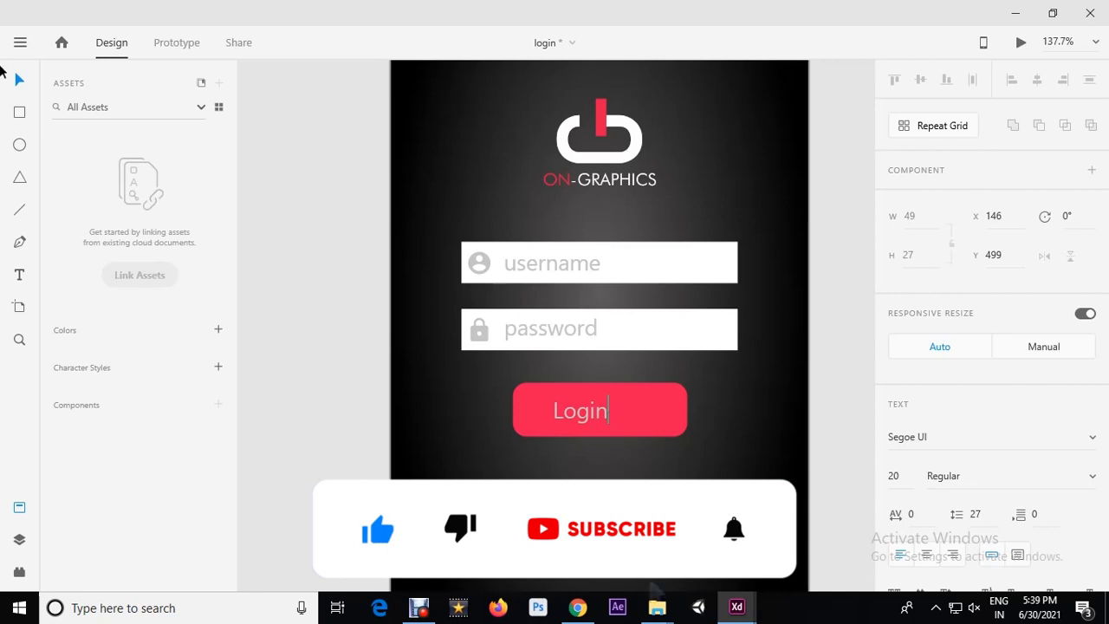
# Centre the Login label horizontally on the red button.
pyautogui.press('Escape')
pyautogui.keyDown('shift'); pyautogui.click(641, 410); pyautogui.keyUp('shift')
pyautogui.hotkey('shift', 'c')
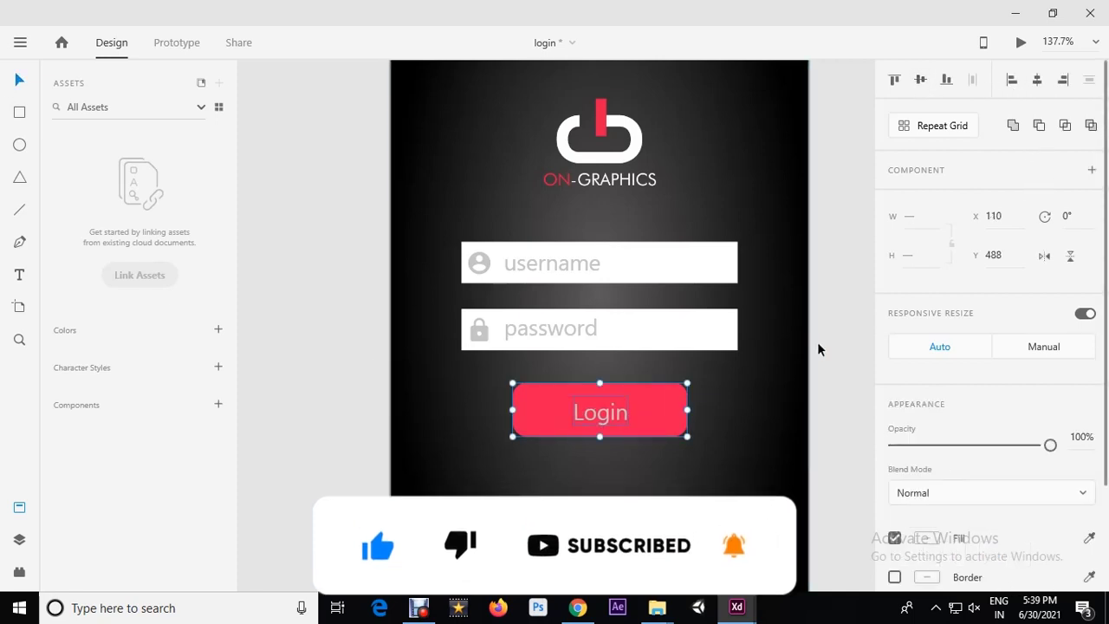
# Narrow the red button from its right edge to a width of 132.
pyautogui.click(611, 413)
pyautogui.click(666, 412)
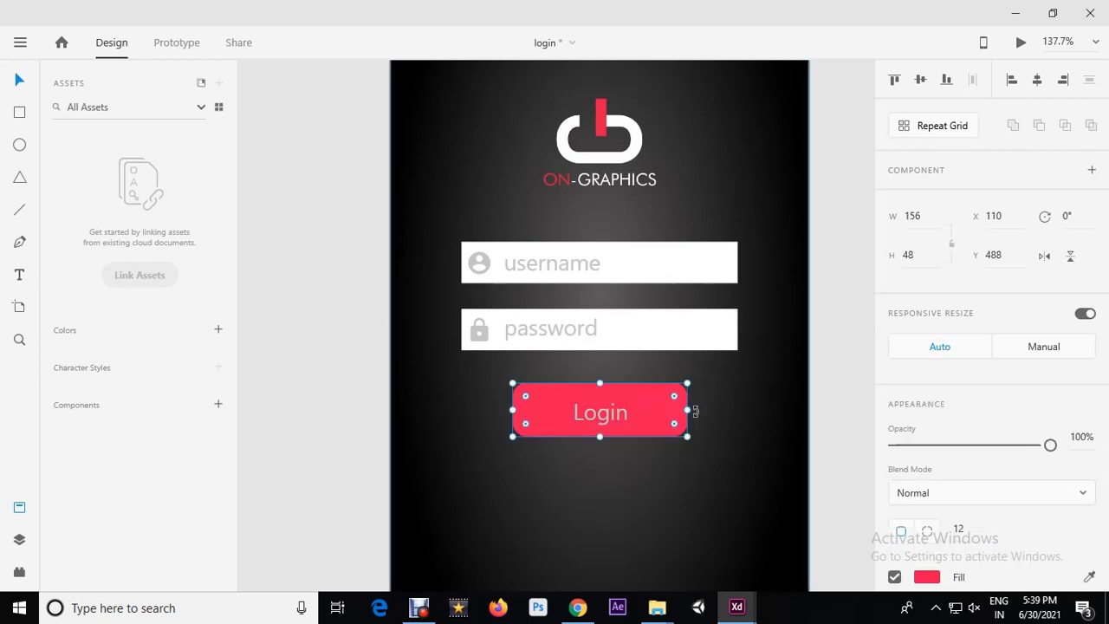
pyautogui.moveTo(688, 408); pyautogui.dragTo(658, 411)
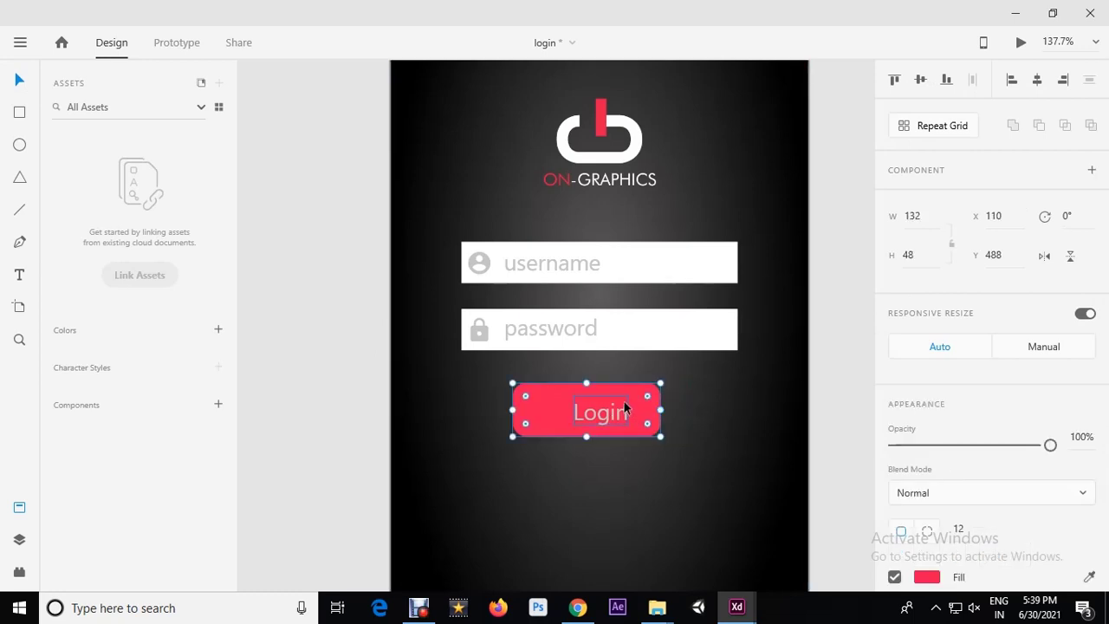
# Recentre the Login label horizontally on the narrowed button.
pyautogui.click(630, 410)
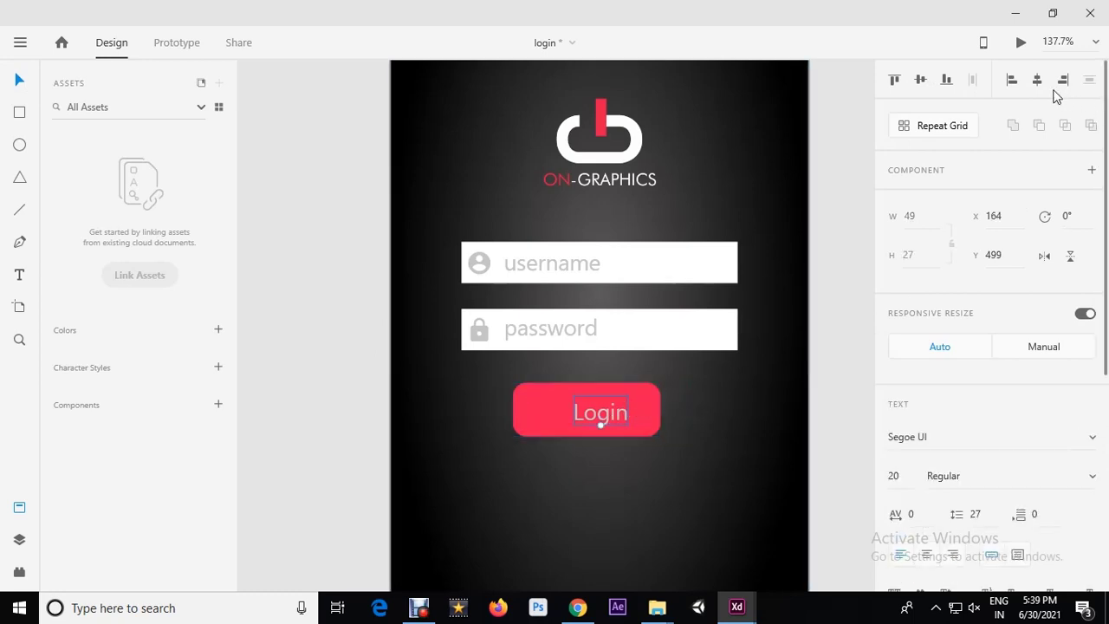
pyautogui.keyDown('shift'); pyautogui.click(650, 396); pyautogui.keyUp('shift')
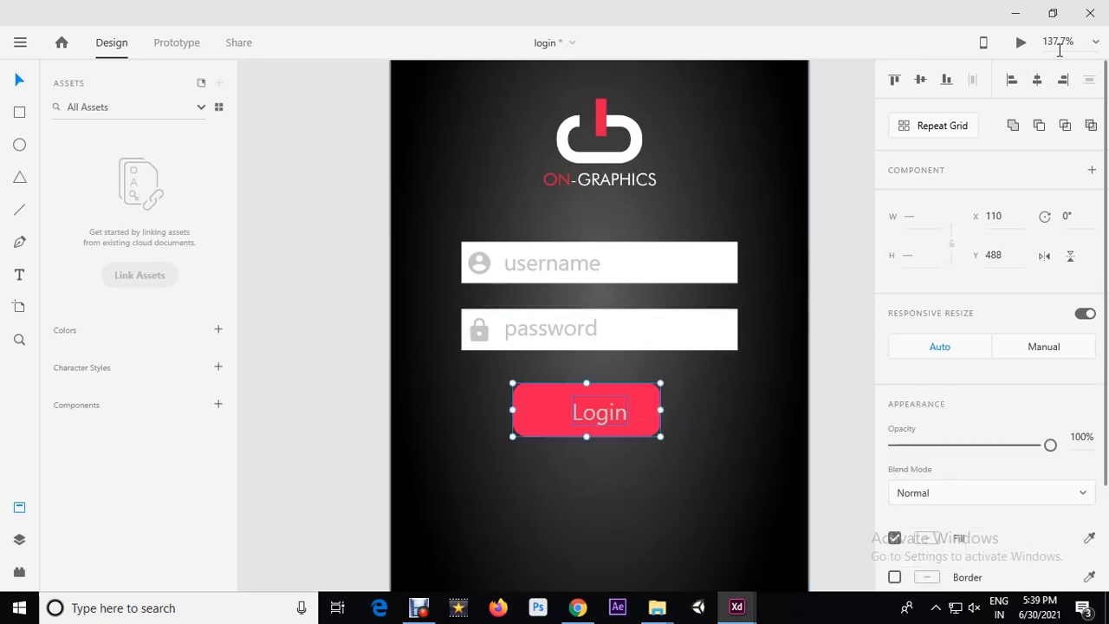
pyautogui.click(1038, 79)
# Centre the button and its Login label horizontally on the login screen's background.
pyautogui.click(775, 373)
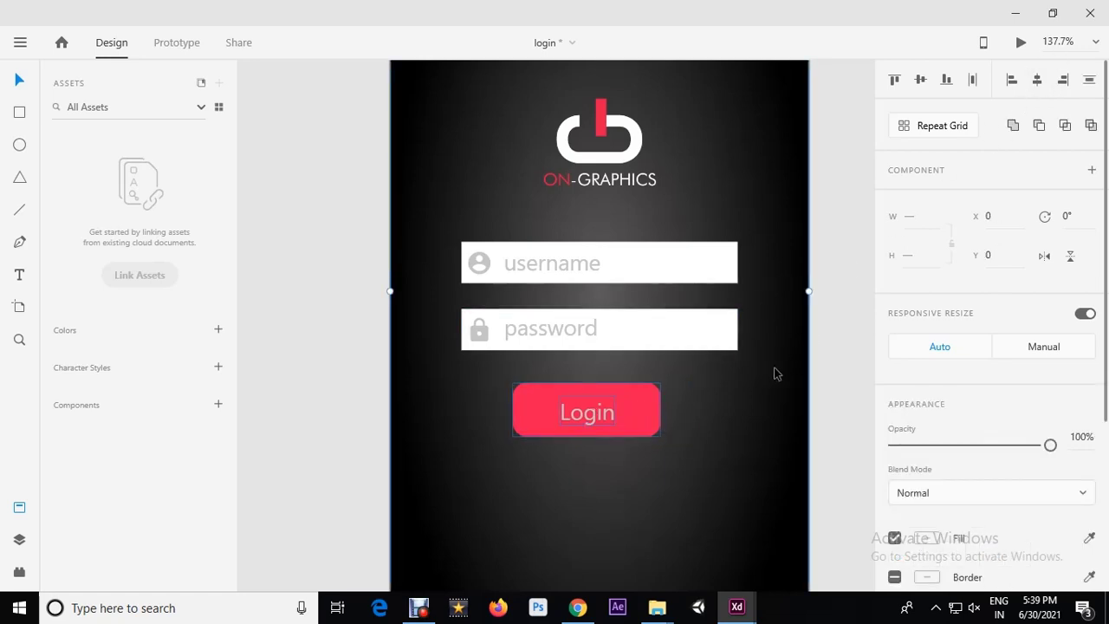
pyautogui.click(1037, 81)
pyautogui.click(855, 296)
pyautogui.scroll(-3, 577, 310)
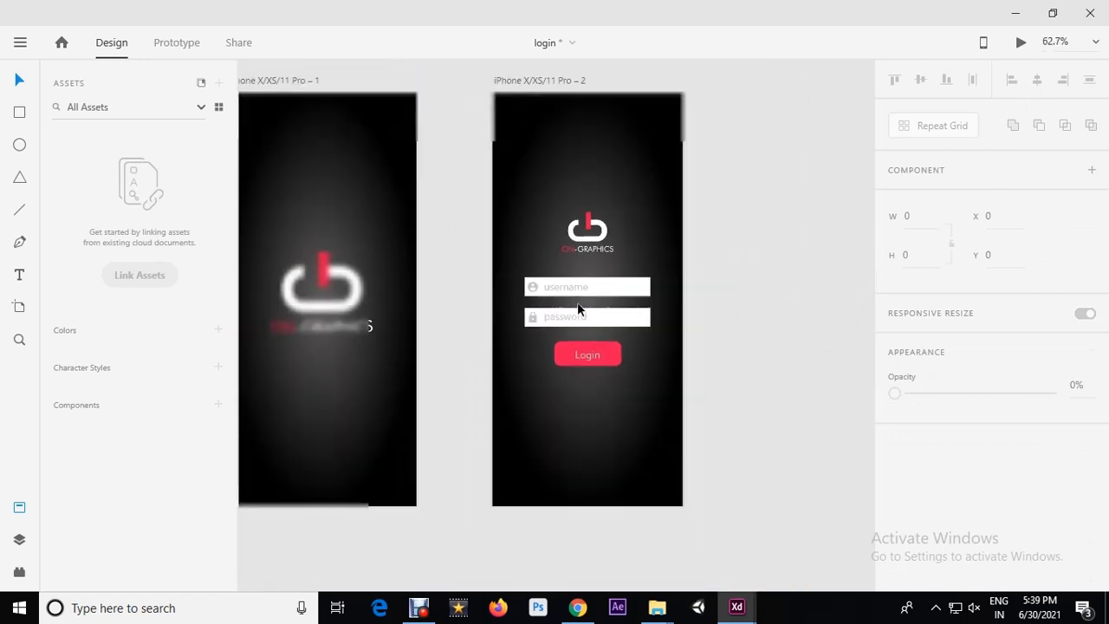
pyautogui.scroll(6, 599, 354)
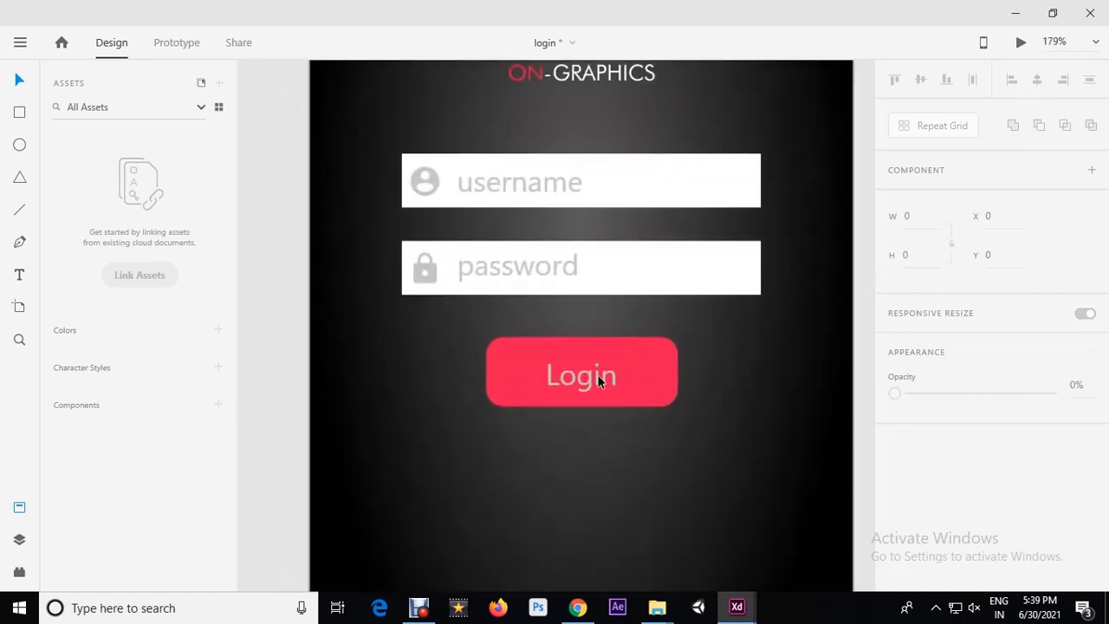
# Move the Login label up within the red button to Y 494.
pyautogui.doubleClick(604, 372)
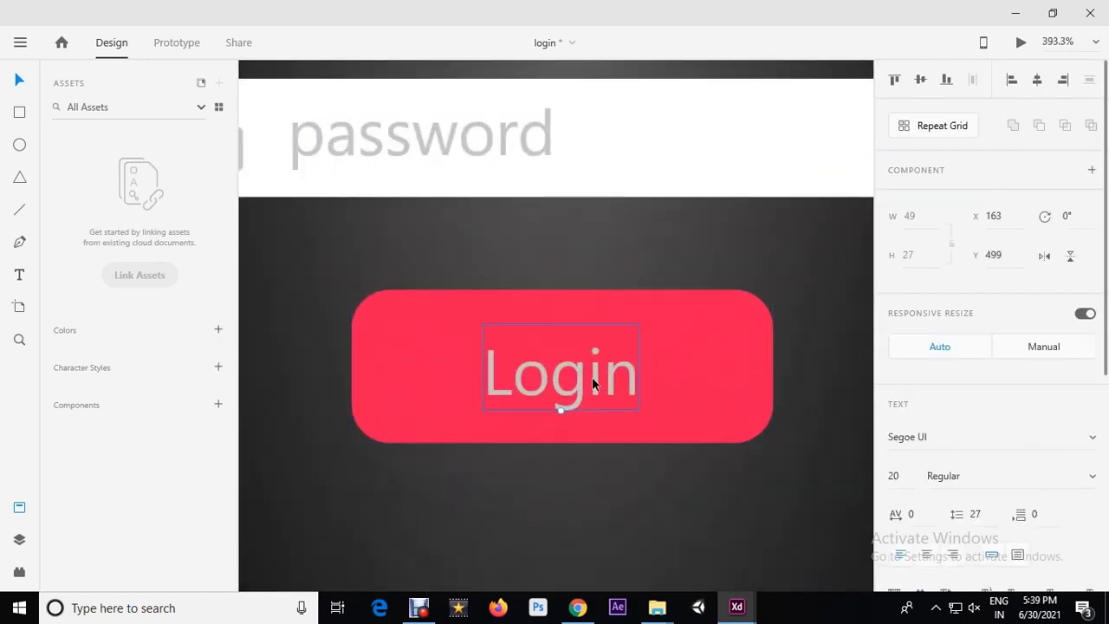
pyautogui.moveTo(600, 380); pyautogui.dragTo(599, 361)
pyautogui.scroll(-3, 599, 361)
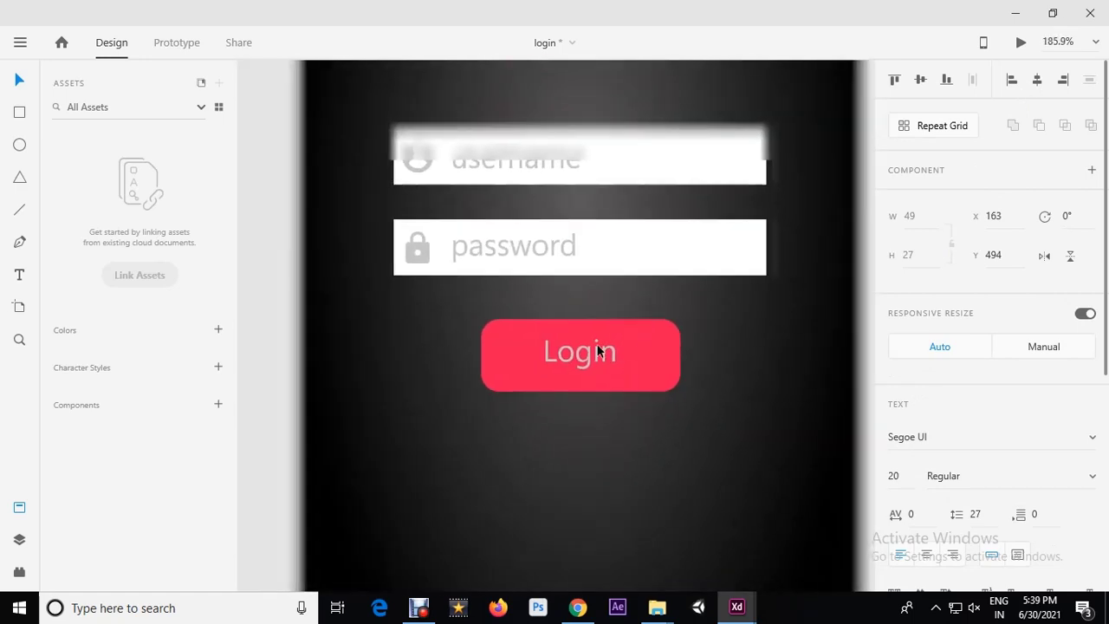
# Change the Login label's text colour to white.
pyautogui.scroll(-6, 997, 364)
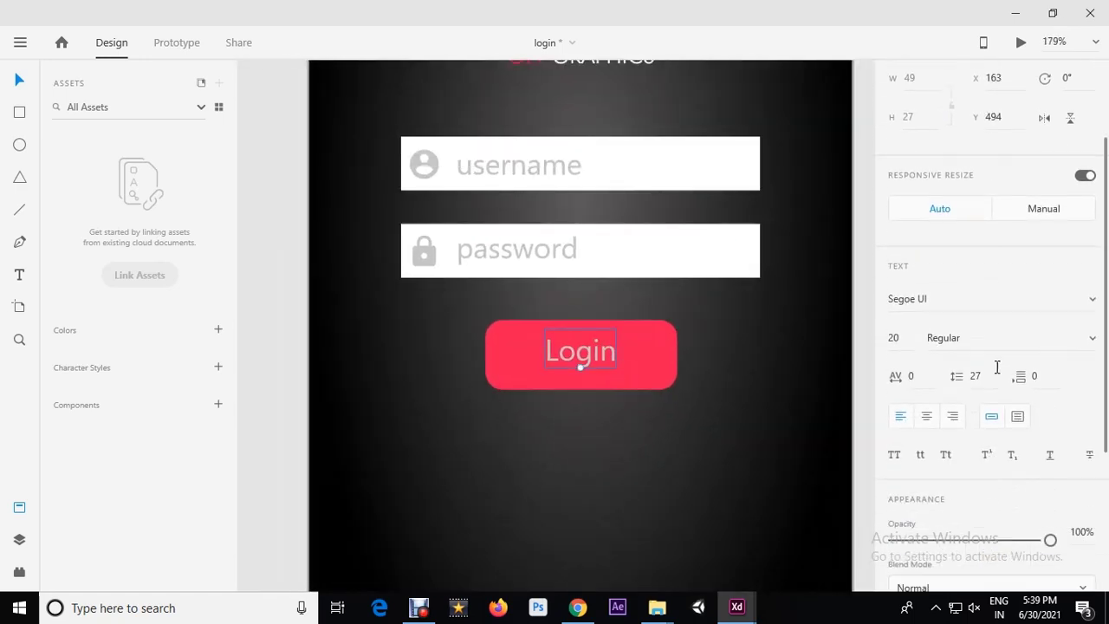
pyautogui.click(927, 454)
pyautogui.click(685, 344)
pyautogui.click(433, 291)
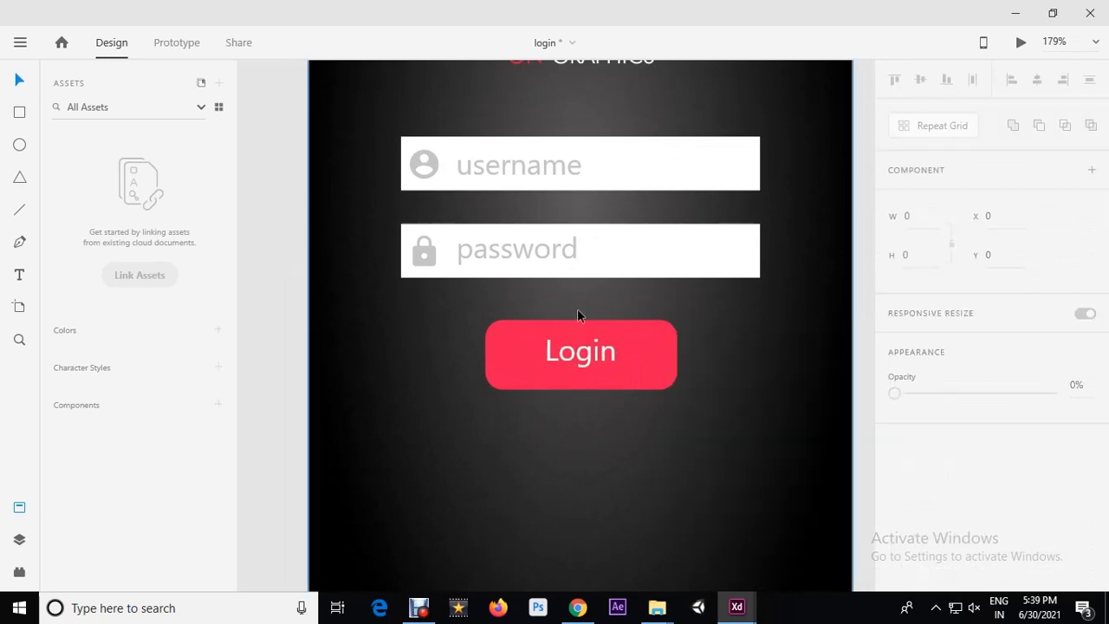
# Enlarge the Login label to font size 26, centre it on the button at X 156, Y 492, and save the document.
pyautogui.scroll(-4, 621, 328)
pyautogui.scroll(3, 616, 338)
pyautogui.click(610, 345)
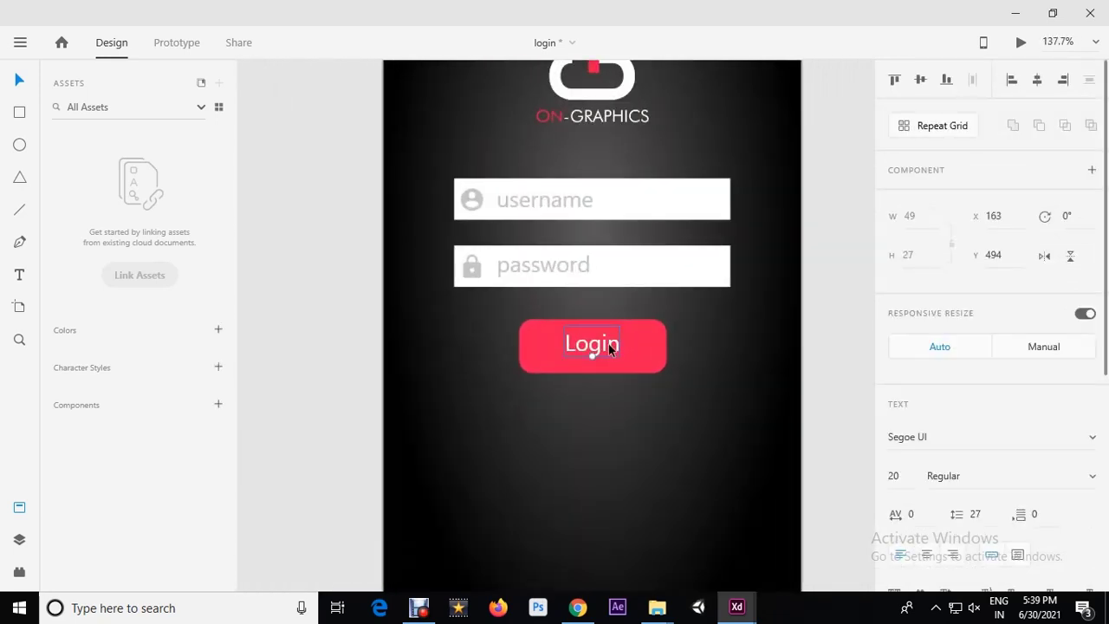
pyautogui.moveTo(590, 356); pyautogui.dragTo(621, 336)
pyautogui.scroll(5, 595, 365)
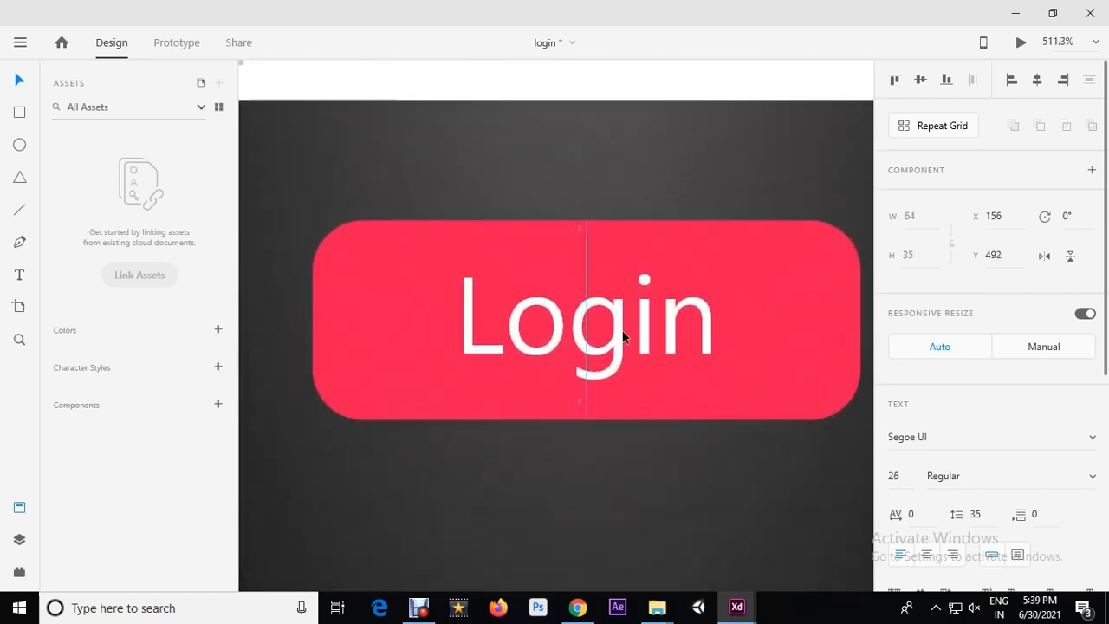
pyautogui.scroll(-5, 616, 312)
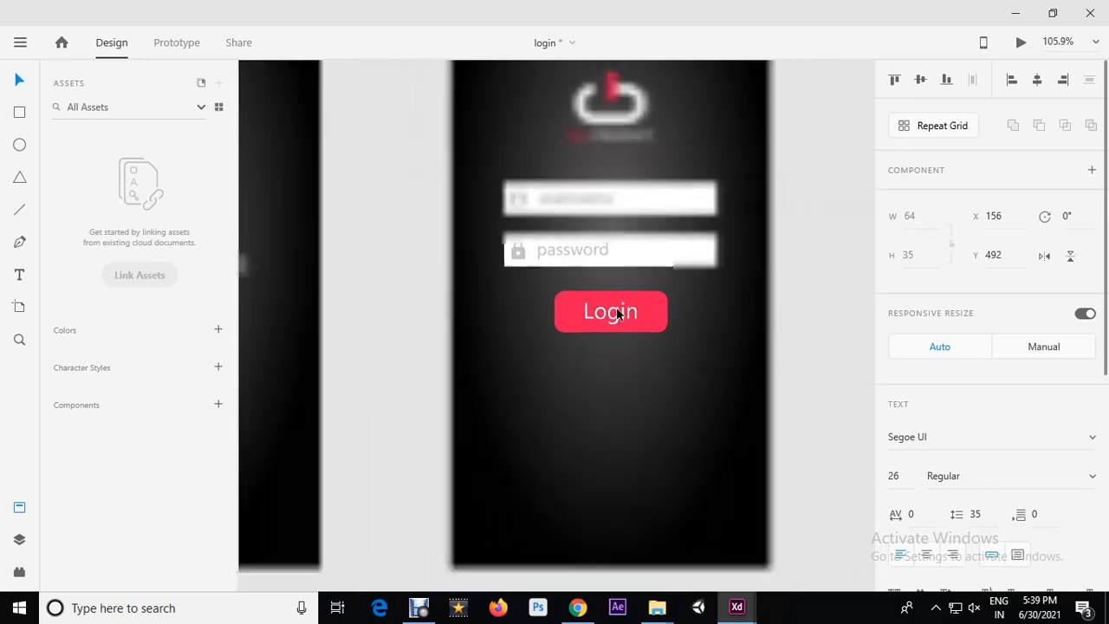
pyautogui.hotkey('ctrl', 's')
pyautogui.click(810, 314)
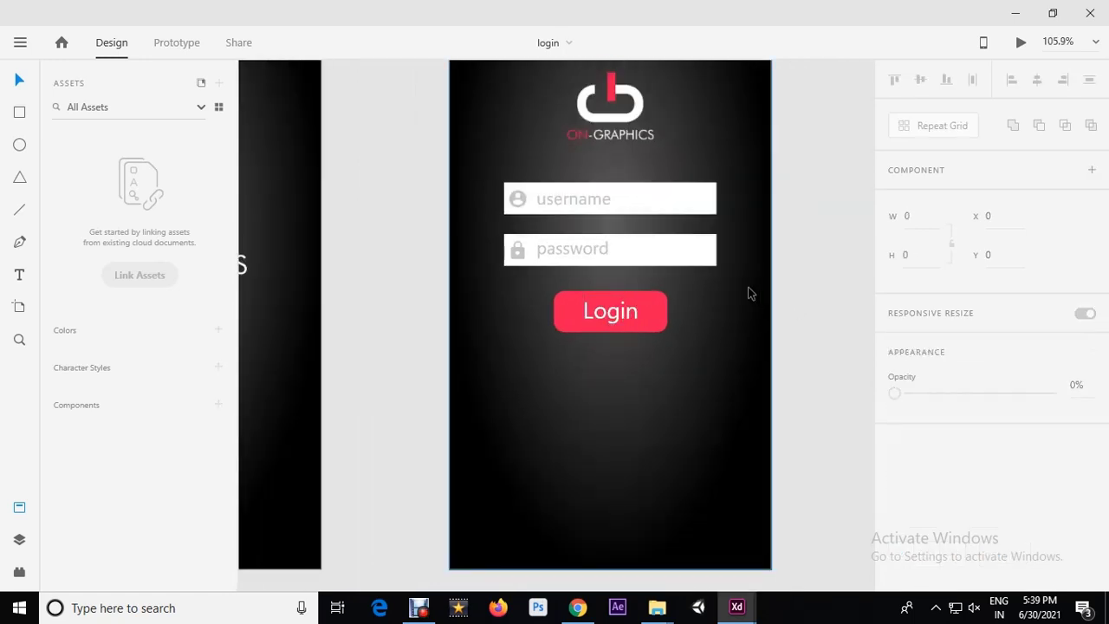
# Turn on a shadow for the red Login button with a Y offset of 15 and a blur of 15.
pyautogui.click(620, 324)
pyautogui.scroll(5, 624, 345)
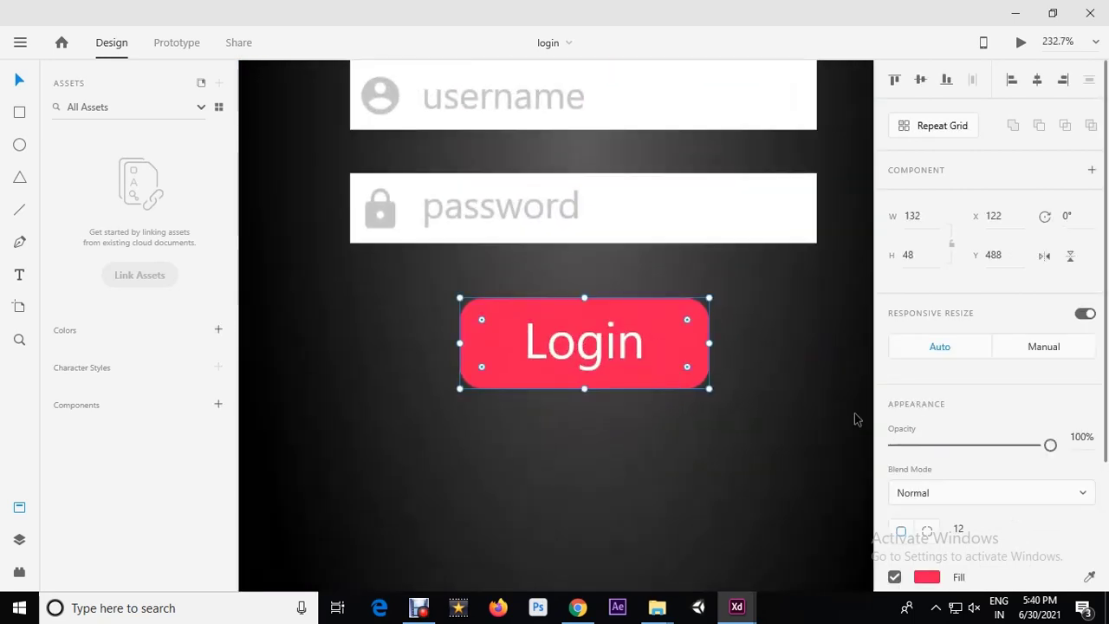
pyautogui.scroll(-2, 954, 472)
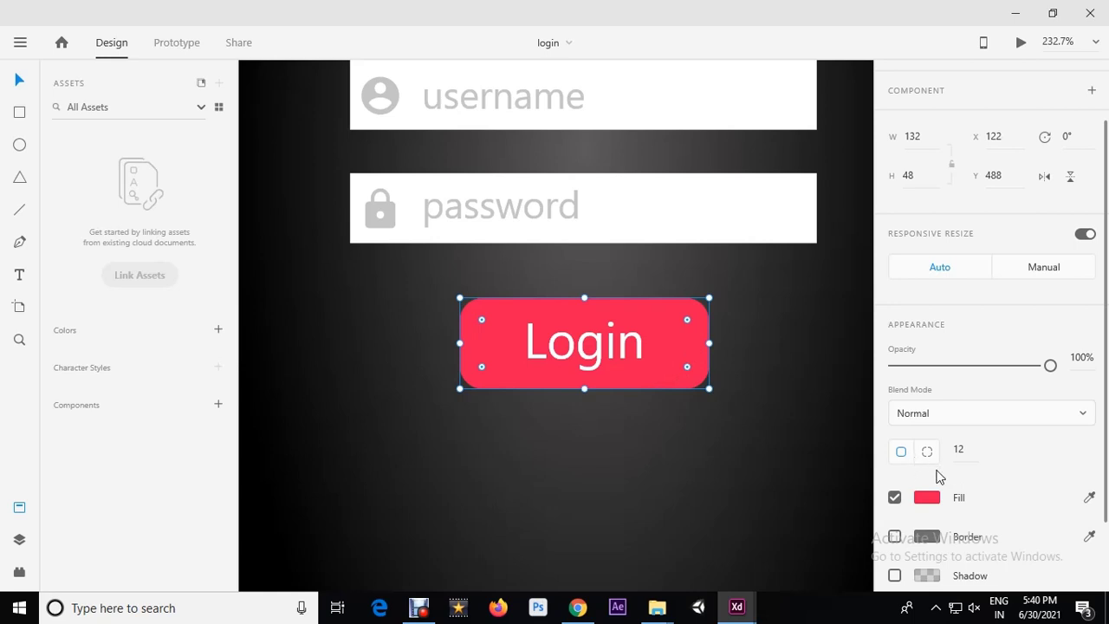
pyautogui.scroll(-3, 942, 481)
pyautogui.click(895, 486)
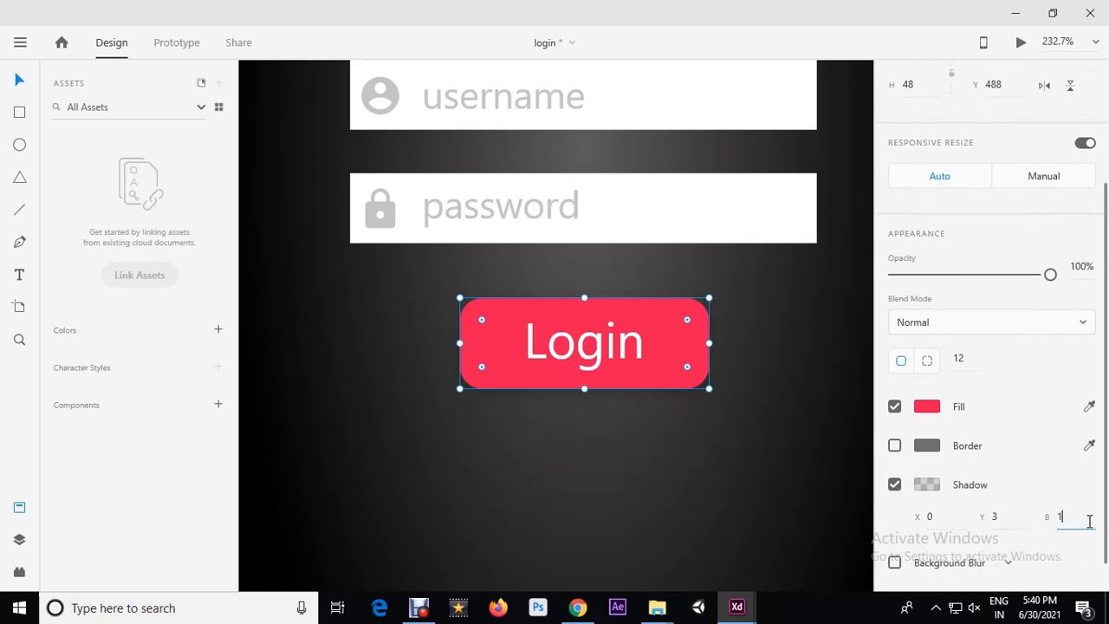
pyautogui.press('Return')
pyautogui.press('Return')
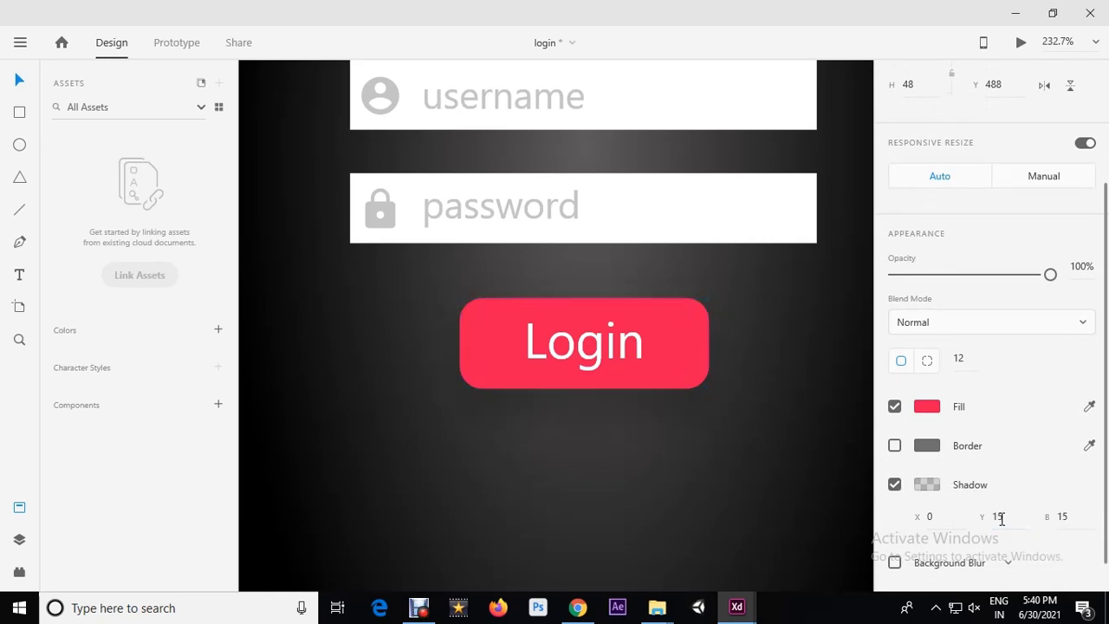
pyautogui.scroll(-2, 618, 343)
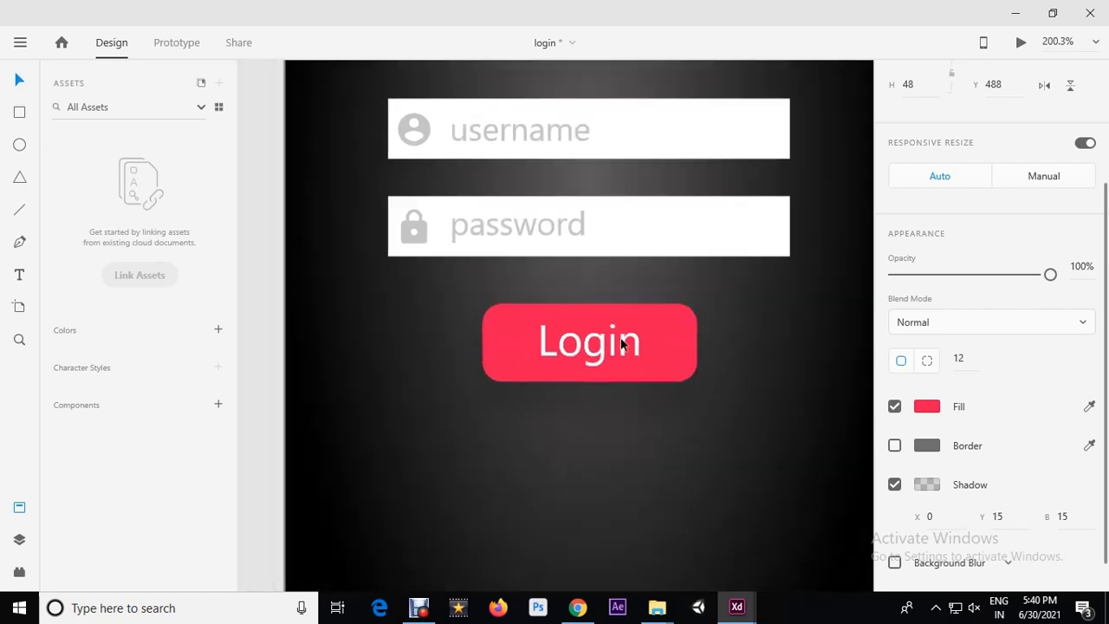
pyautogui.scroll(4, 594, 389)
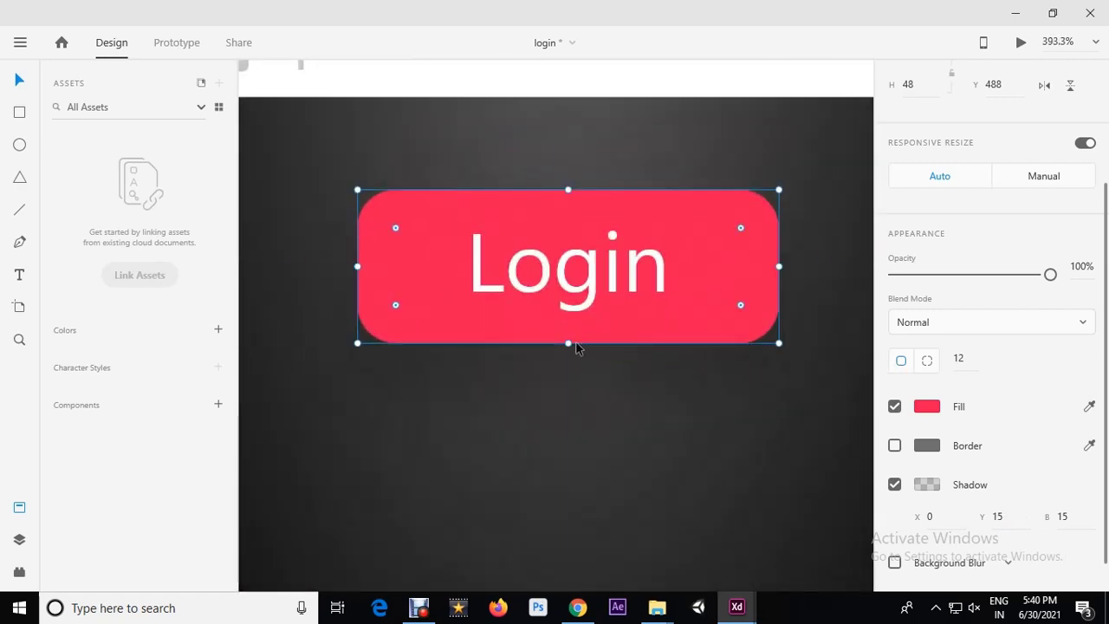
# Raise the opacity of the button's black shadow to 58%.
pyautogui.click(927, 485)
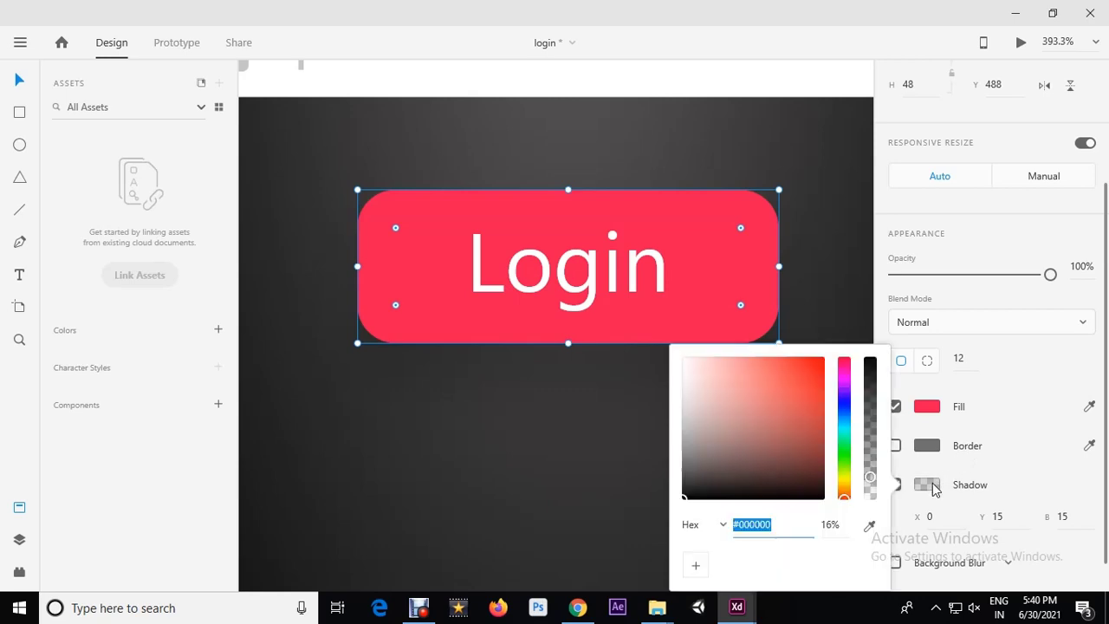
pyautogui.moveTo(873, 395); pyautogui.dragTo(871, 417)
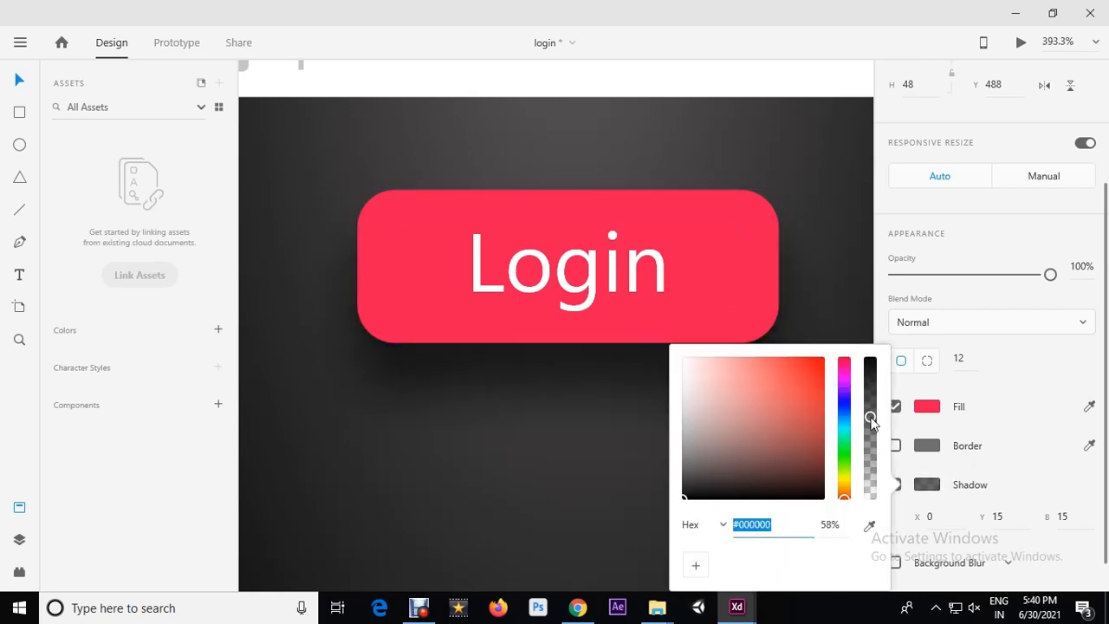
pyautogui.click(849, 317)
pyautogui.scroll(-4, 572, 273)
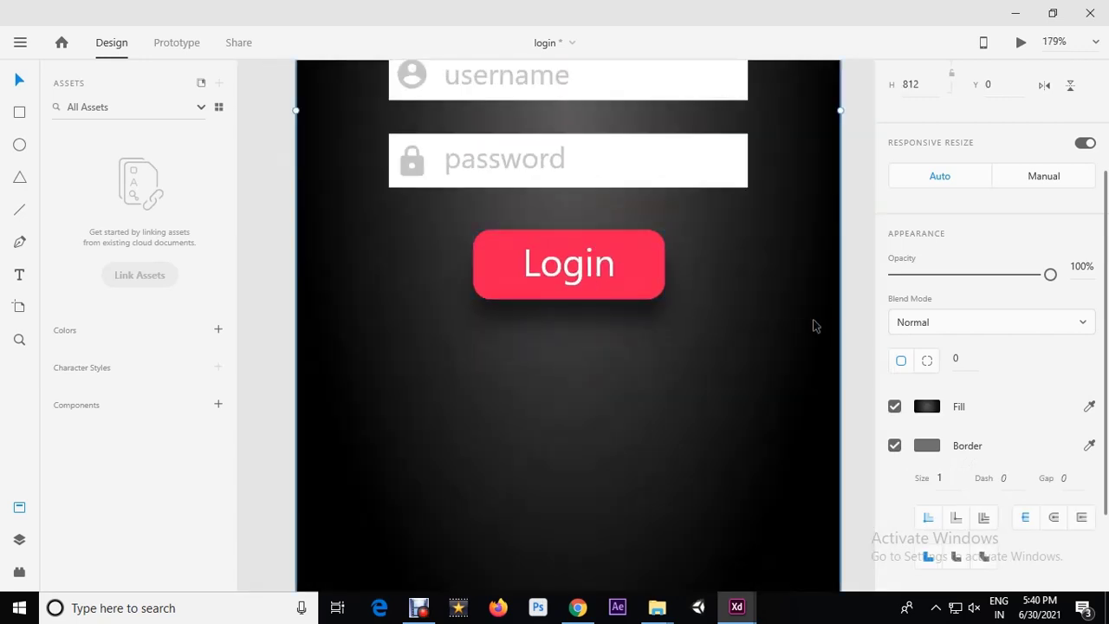
# Reduce the button shadow to a Y offset of 5 and a blur of 10, then save the document.
pyautogui.click(651, 292)
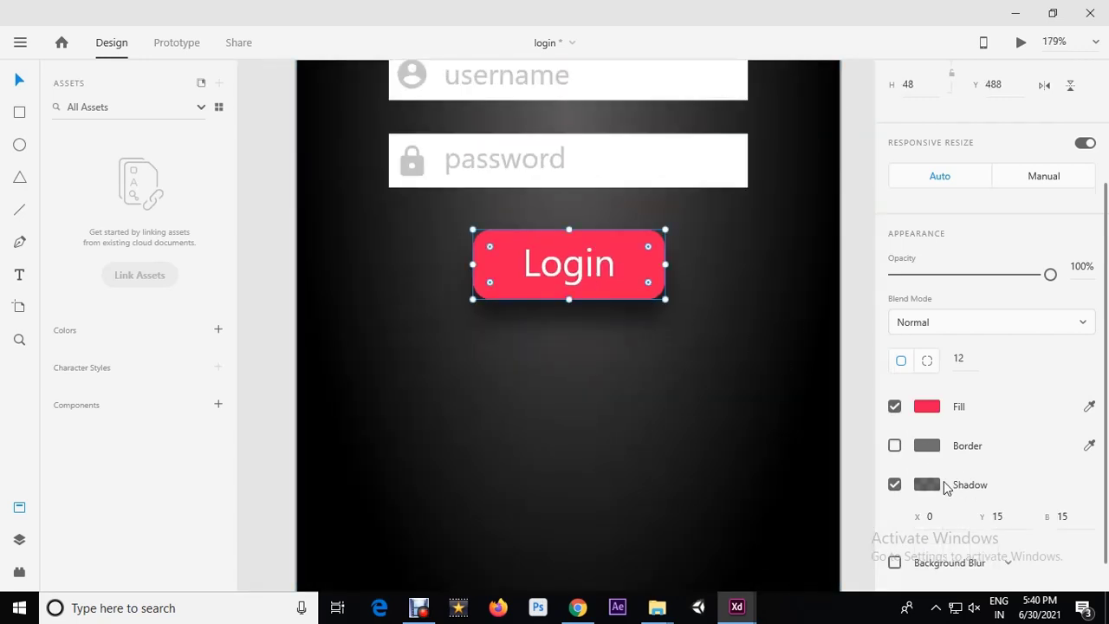
pyautogui.click(999, 515)
pyautogui.write('5')
pyautogui.press('Return')
pyautogui.moveTo(1078, 518); pyautogui.dragTo(1059, 518)
pyautogui.write('10')
pyautogui.press('Return')
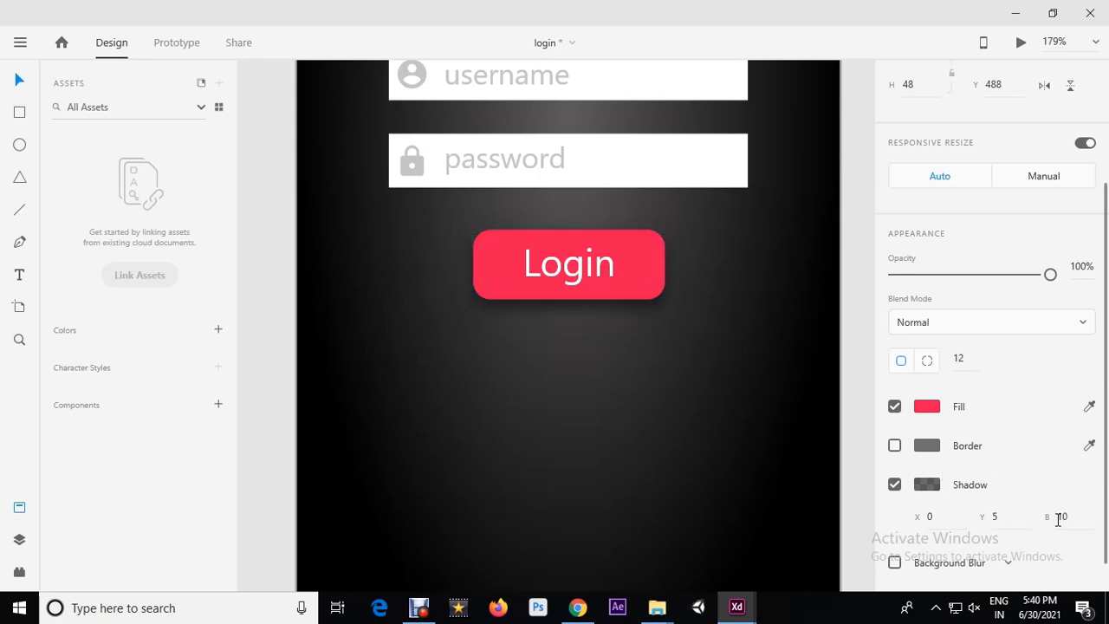
pyautogui.click(272, 255)
pyautogui.scroll(-5, 567, 318)
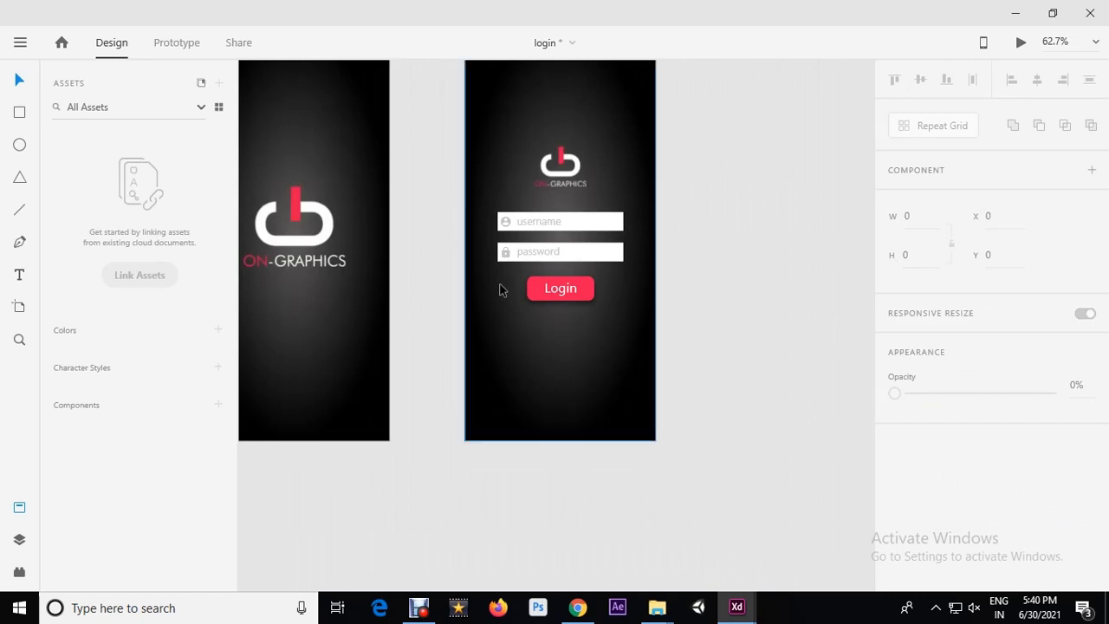
pyautogui.scroll(2, 564, 217)
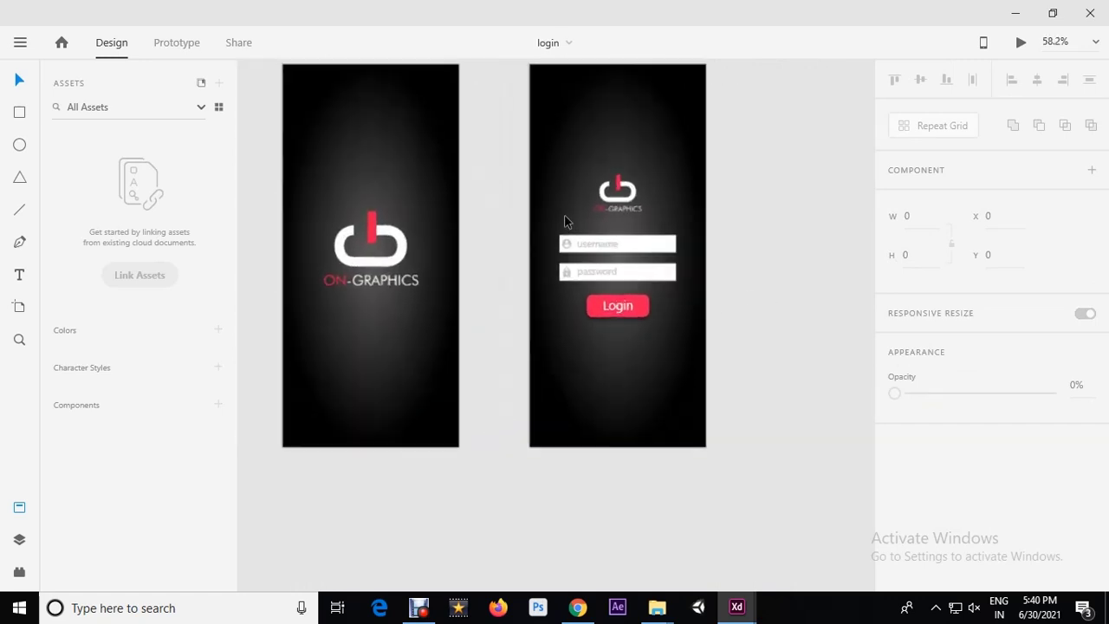
# Switch to Chrome, view the iStock login page reference image in its own tab, and return to Adobe XD.
pyautogui.click(618, 279)
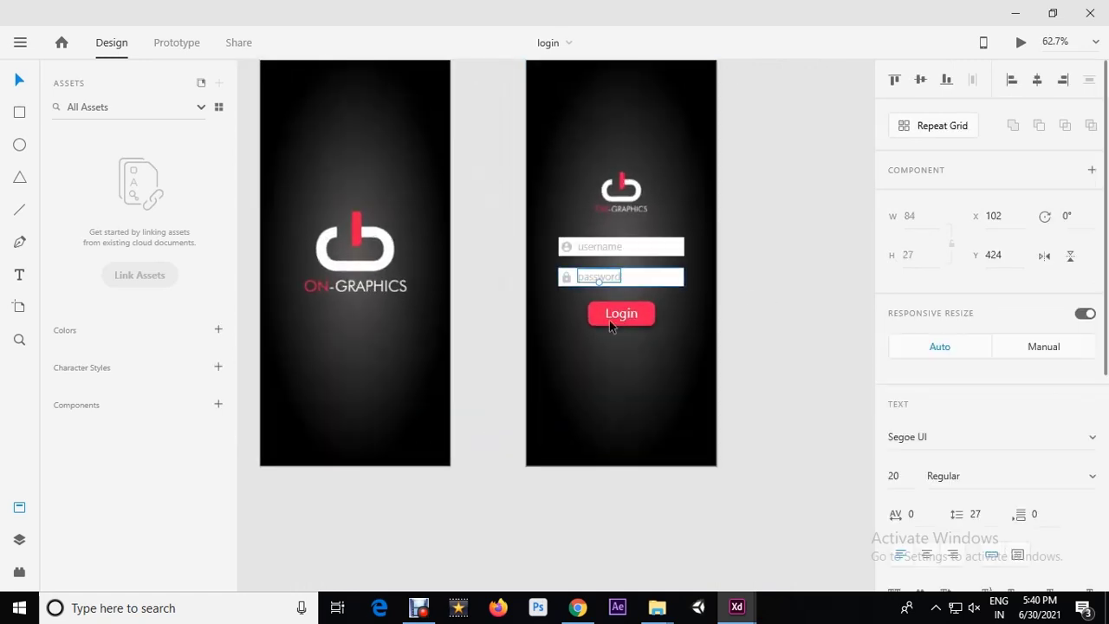
pyautogui.click(578, 610)
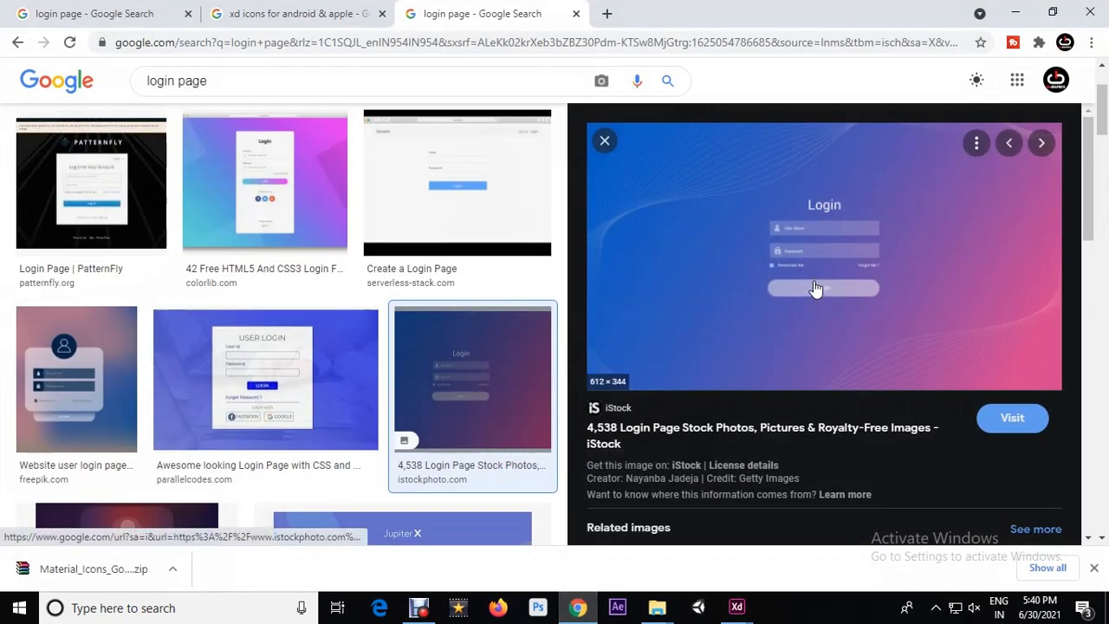
pyautogui.rightClick(815, 285)
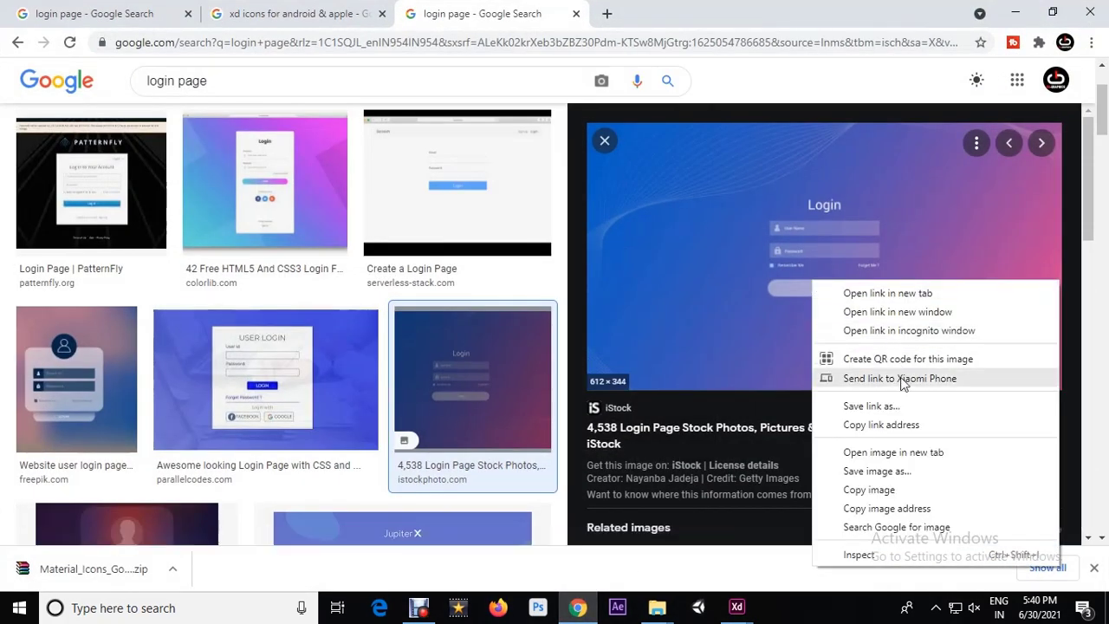
pyautogui.click(893, 453)
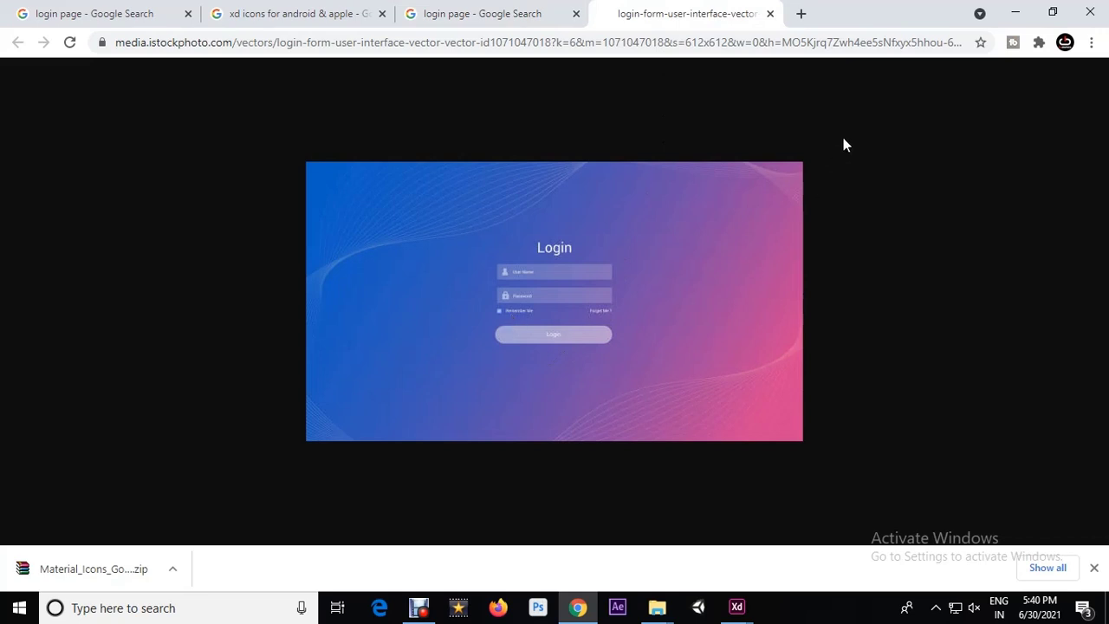
pyautogui.click(1014, 13)
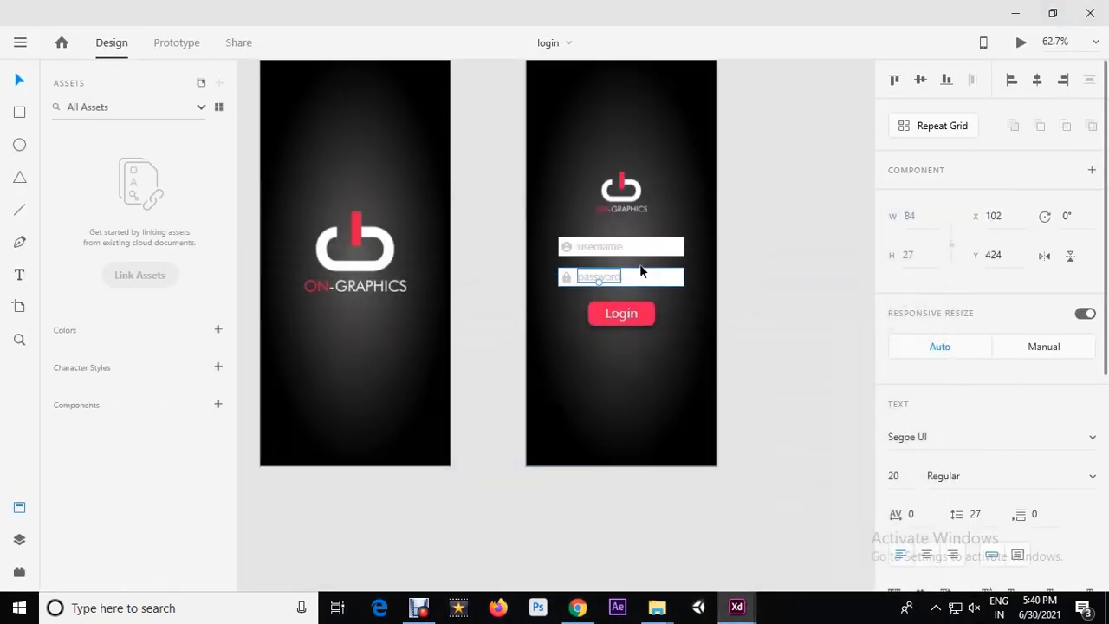
# Place a copy of the password label near the bottom of the login screen at about X 136, Y 747, with centred text.
pyautogui.click(743, 228)
pyautogui.keyDown('ctrl'); pyautogui.scroll(2, 639, 228); pyautogui.keyUp('ctrl')
pyautogui.click(616, 177)
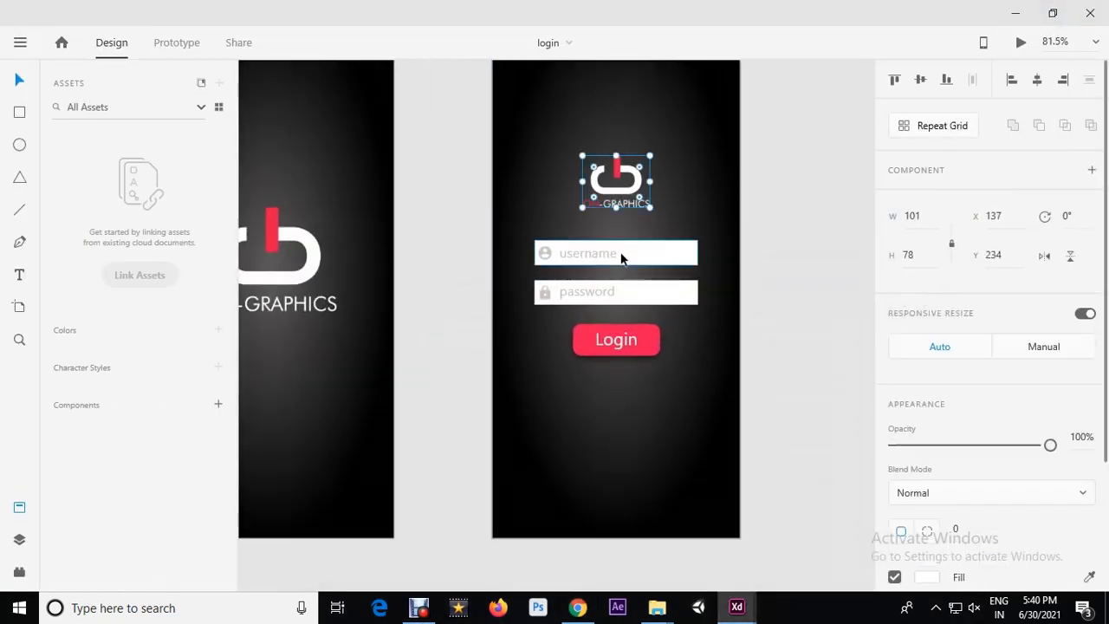
pyautogui.click(618, 339)
pyautogui.moveTo(594, 292); pyautogui.dragTo(621, 509)
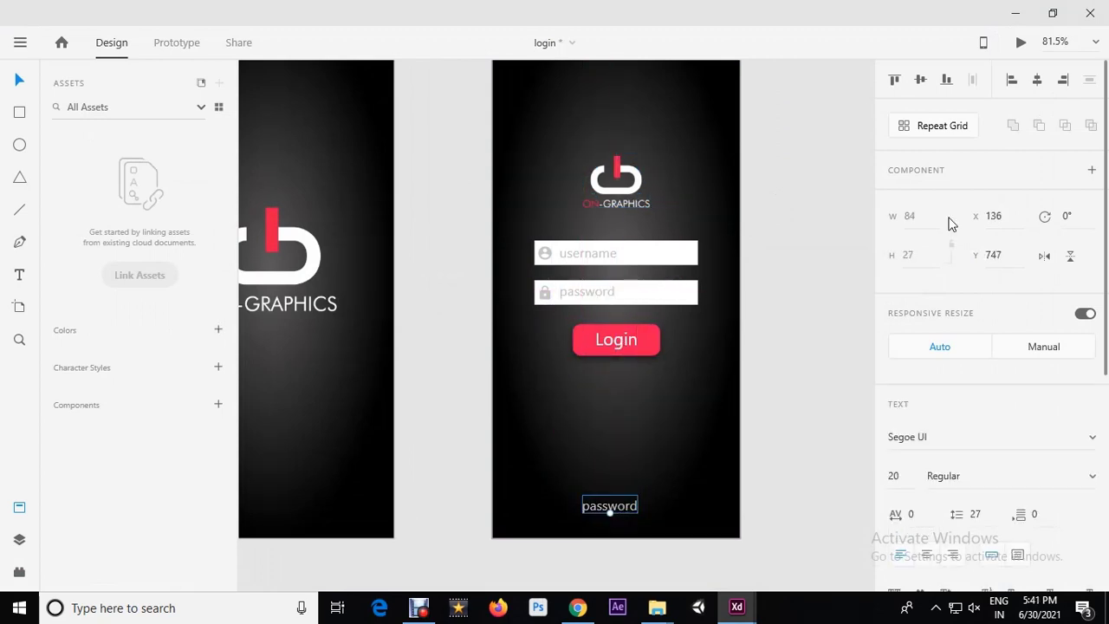
pyautogui.scroll(-4, 1005, 412)
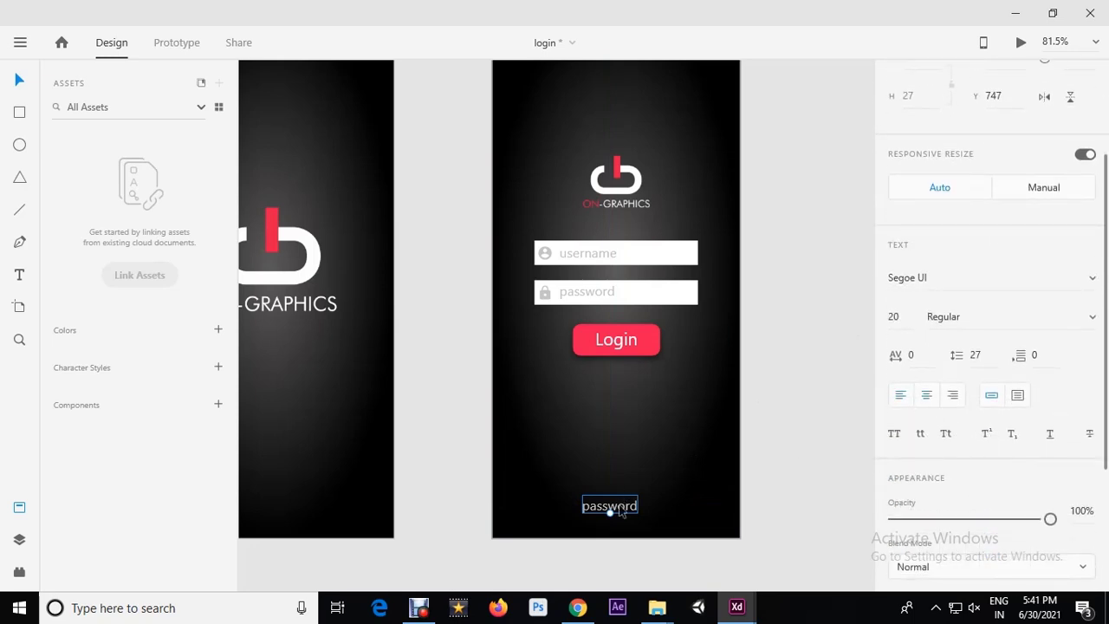
# Replace the copied label's text with "Signup your account" and reduce its font size to 13.
pyautogui.doubleClick(620, 509)
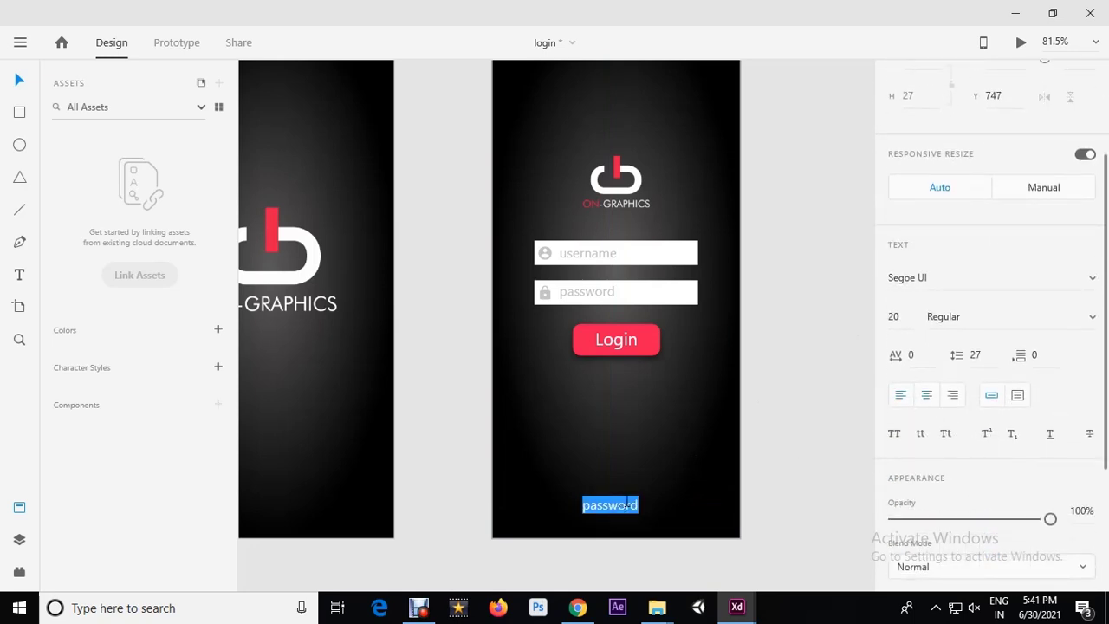
pyautogui.write('Sighn')
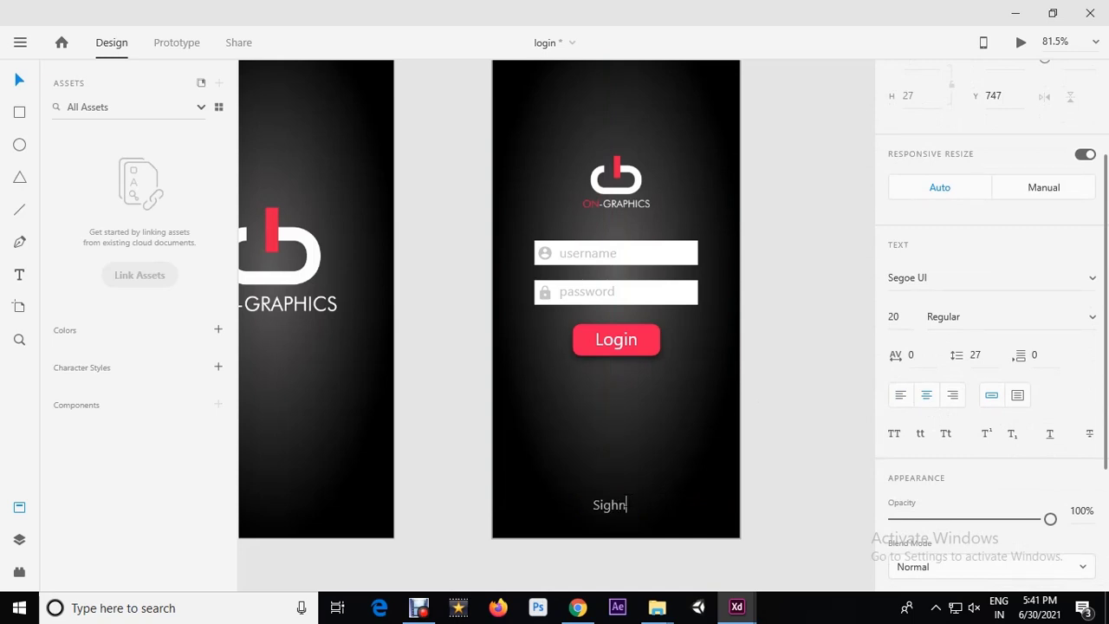
pyautogui.press('BackSpace')
pyautogui.press('BackSpace')
pyautogui.write('nup your account')
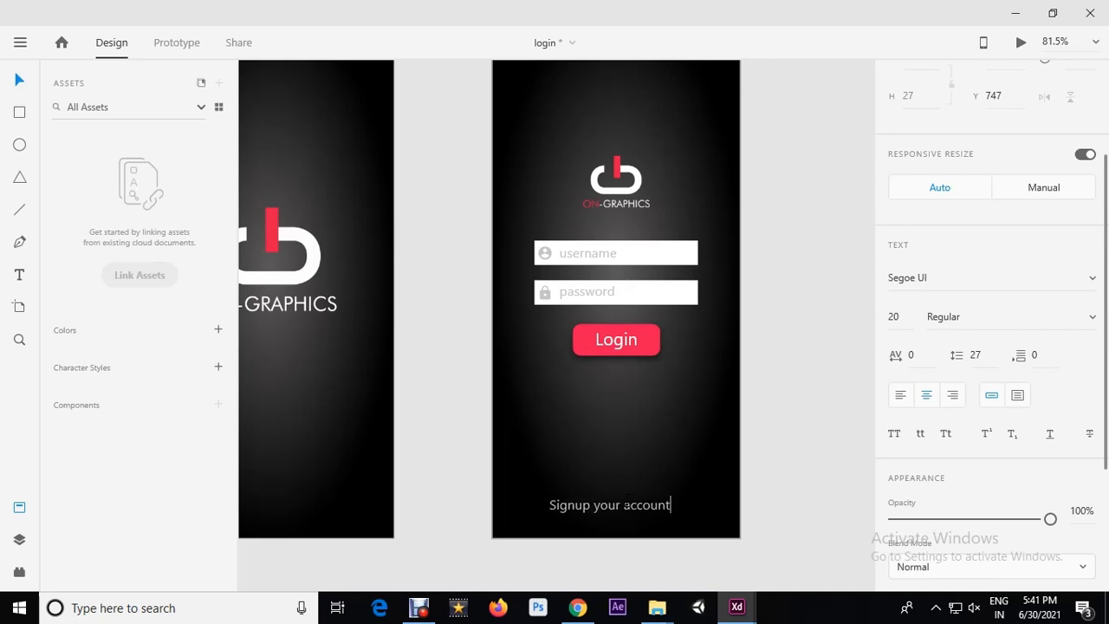
pyautogui.click(20, 83)
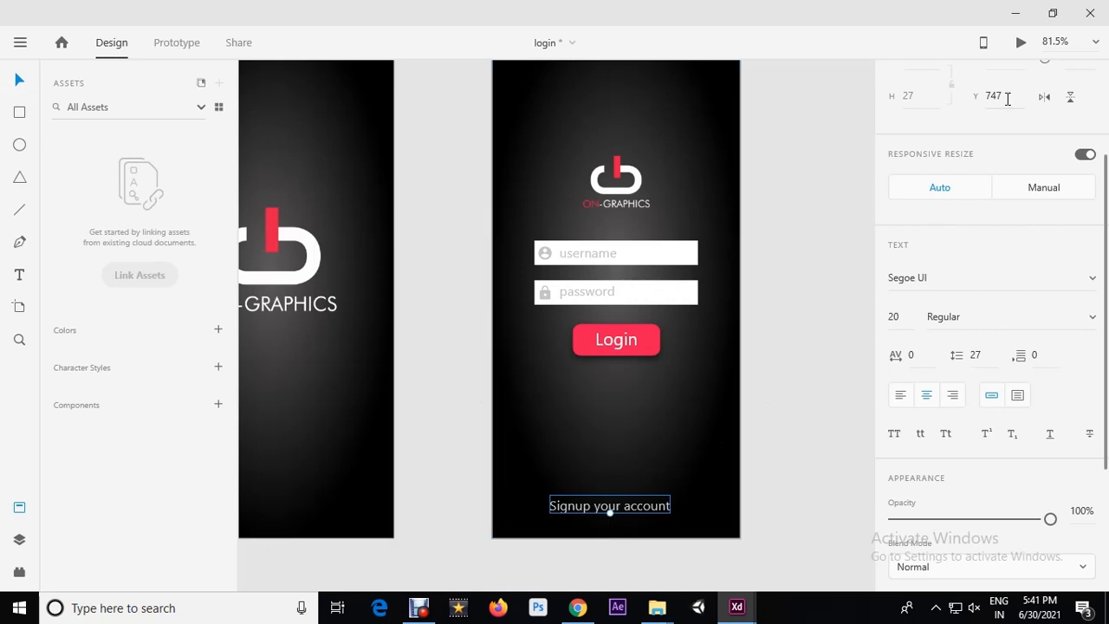
pyautogui.moveTo(610, 513); pyautogui.dragTo(616, 511)
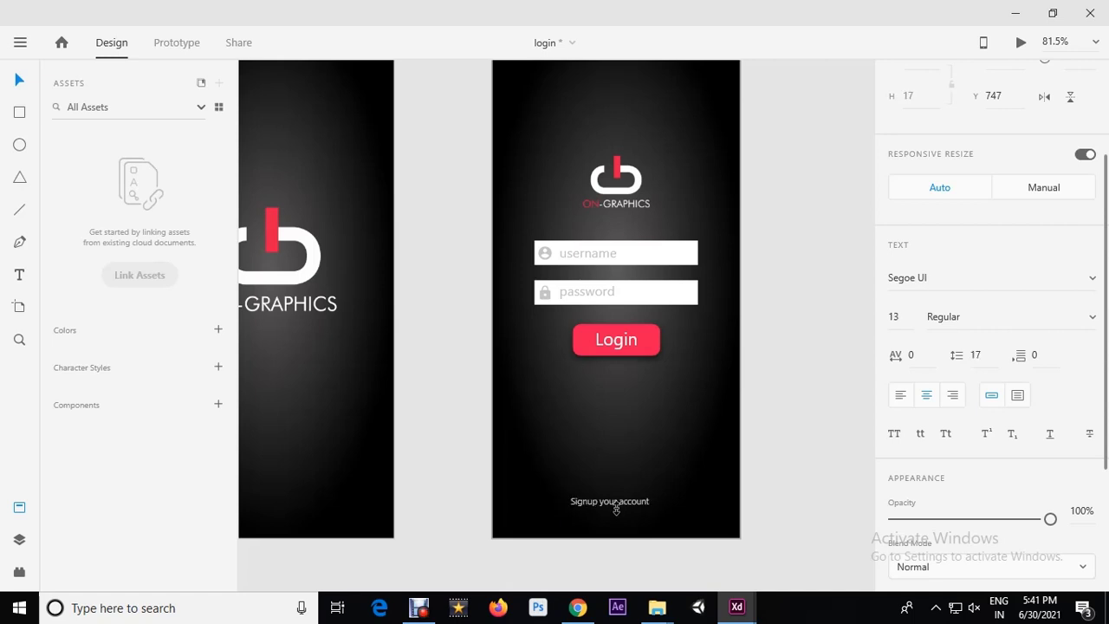
pyautogui.scroll(-1, 646, 412)
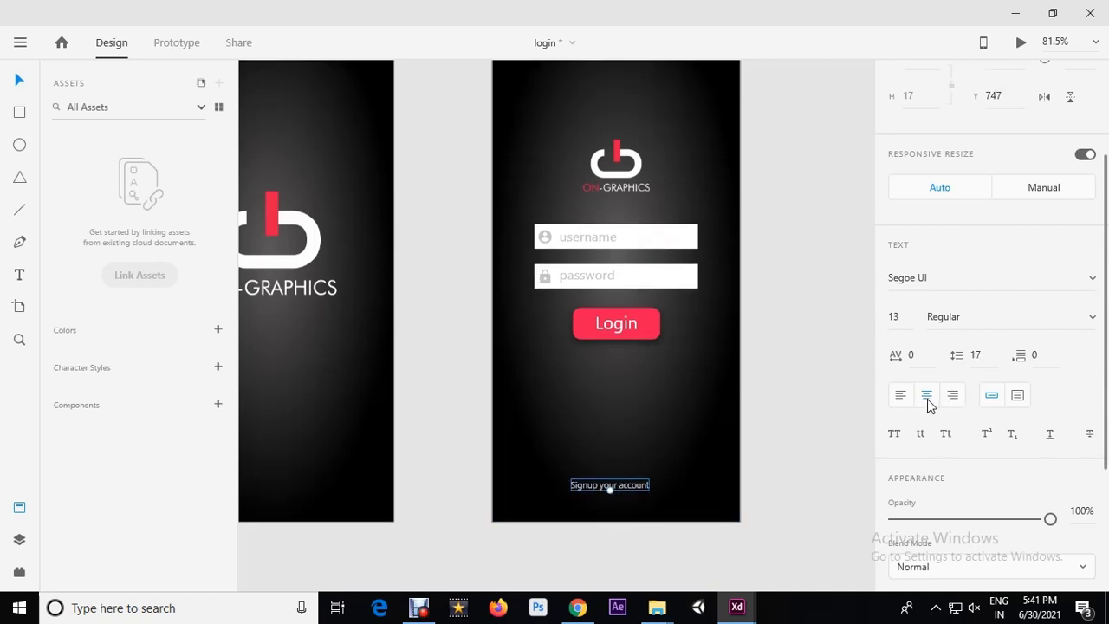
# Centre the signup text horizontally on the login screen's background and save the document.
pyautogui.keyDown('shift'); pyautogui.click(700, 435); pyautogui.keyUp('shift')
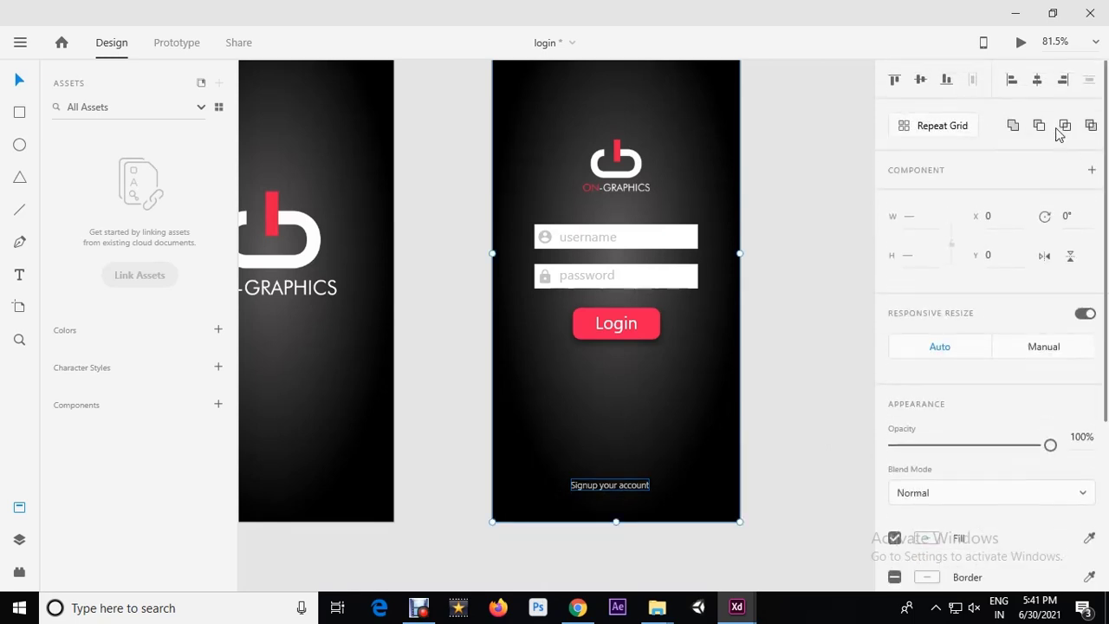
pyautogui.click(1037, 79)
pyautogui.click(795, 387)
pyautogui.keyDown('ctrl'); pyautogui.scroll(-5, 693, 287); pyautogui.keyUp('ctrl')
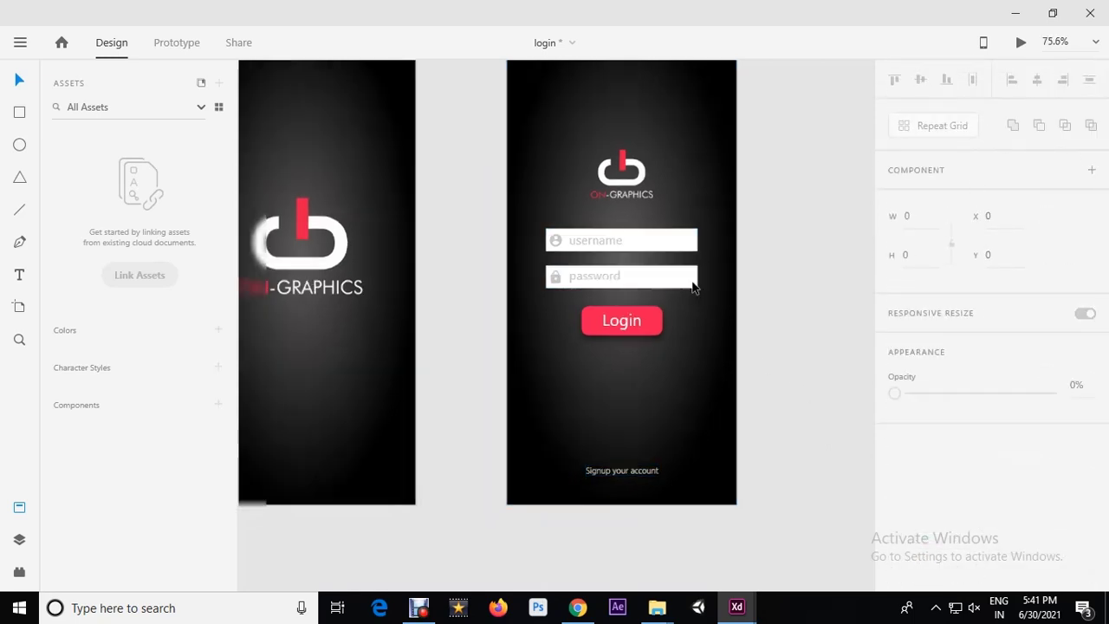
pyautogui.click(705, 182)
pyautogui.click(739, 233)
pyautogui.keyDown('ctrl'); pyautogui.scroll(2, 740, 243); pyautogui.keyUp('ctrl')
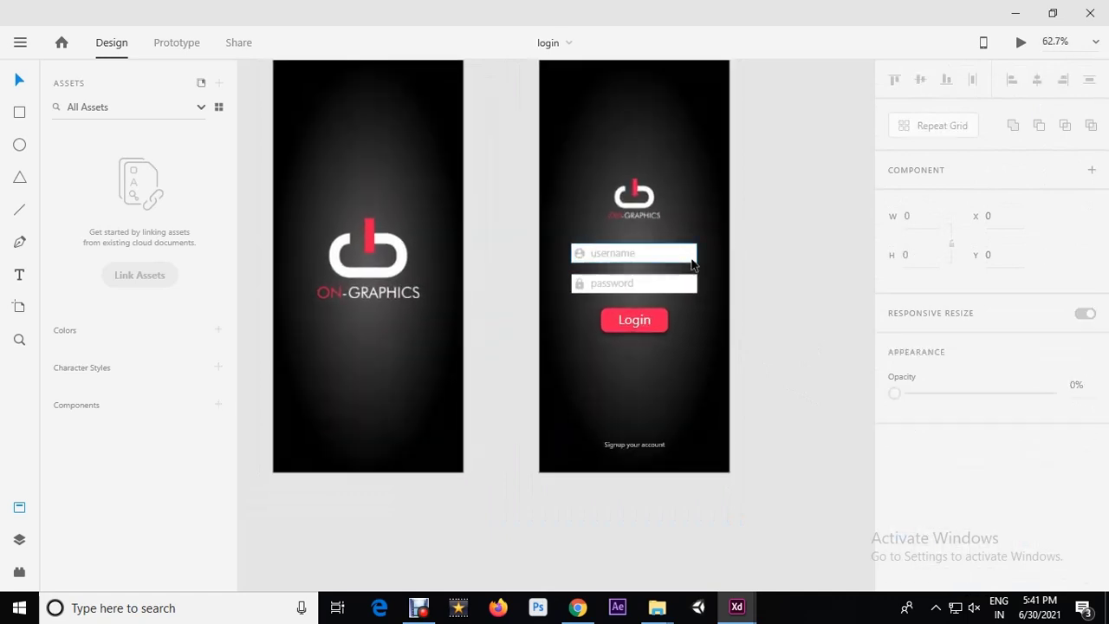
pyautogui.keyDown('ctrl'); pyautogui.scroll(-3, 485, 275); pyautogui.keyUp('ctrl')
pyautogui.keyDown('ctrl'); pyautogui.scroll(2, 606, 277); pyautogui.keyUp('ctrl')
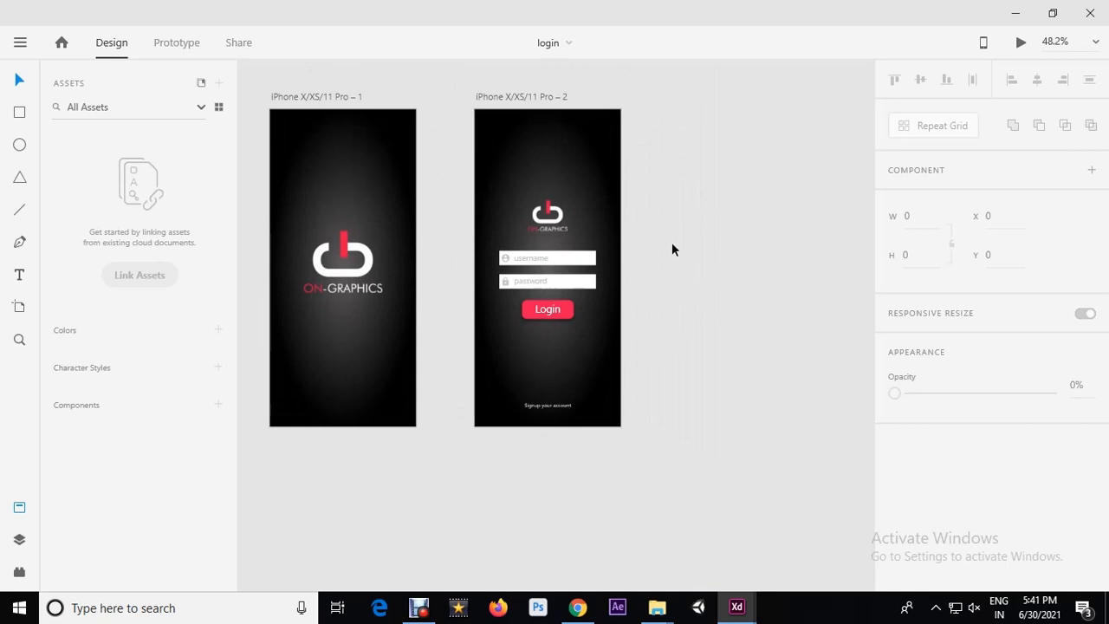
# Duplicate the login artboard beside the original as a third screen and save the document.
pyautogui.click(525, 104)
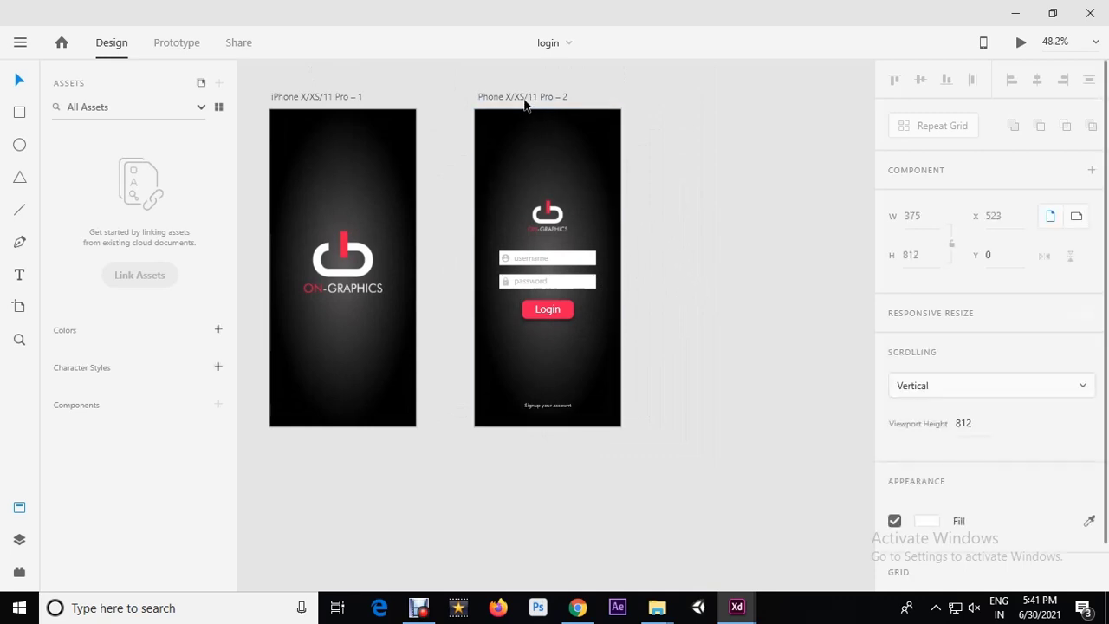
pyautogui.moveTo(503, 99); pyautogui.dragTo(702, 99)
pyautogui.click(659, 90)
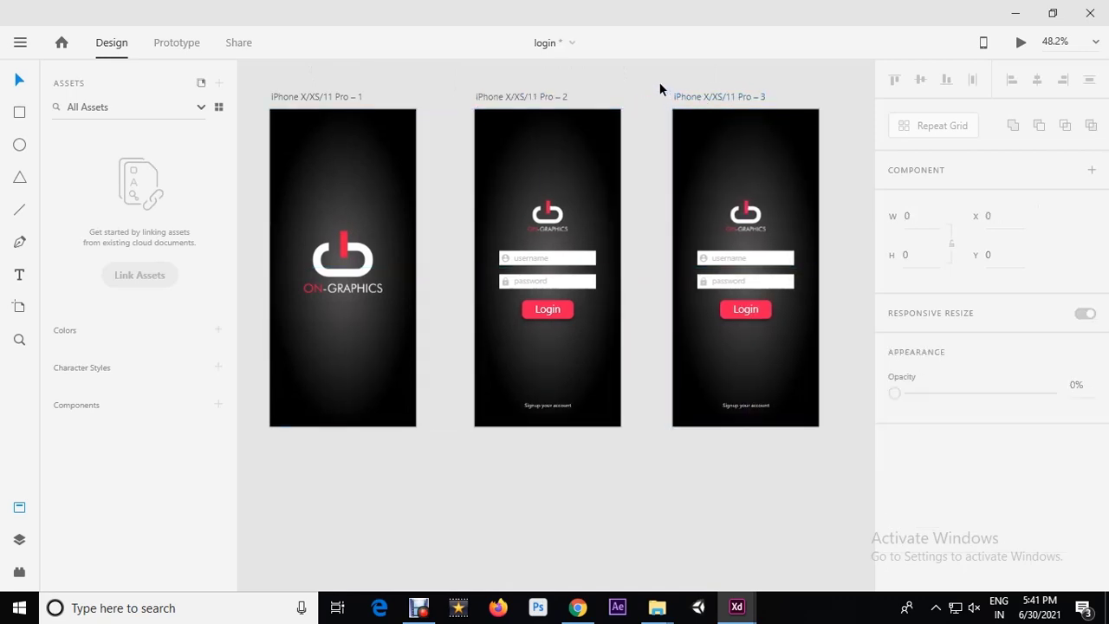
pyautogui.scroll(-3, 569, 144)
pyautogui.scroll(3, 722, 130)
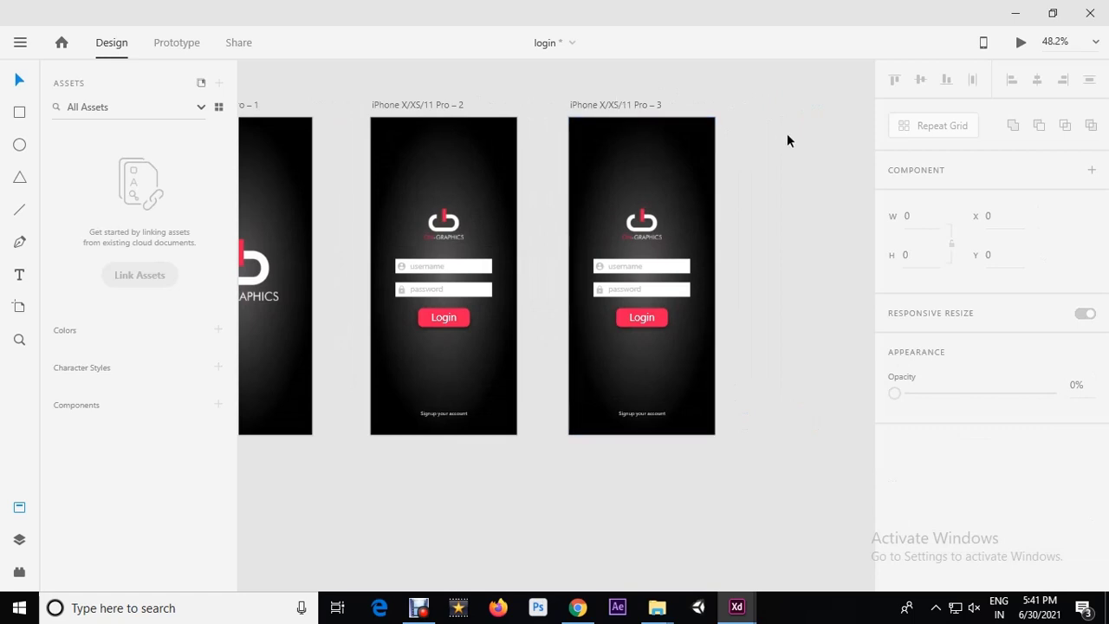
pyautogui.hotkey('ctrl', 's')
pyautogui.scroll(2, 714, 220)
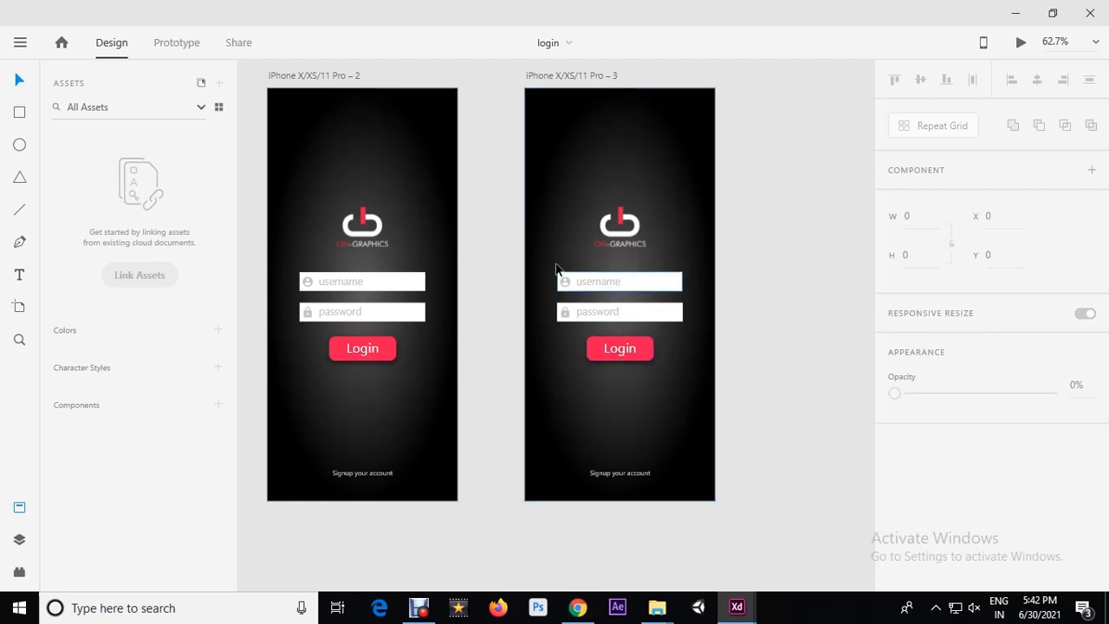
# Delete the logo, username and password fields, Login button and signup text from the third artboard, keeping the gradient background.
pyautogui.moveTo(503, 203); pyautogui.dragTo(698, 332)
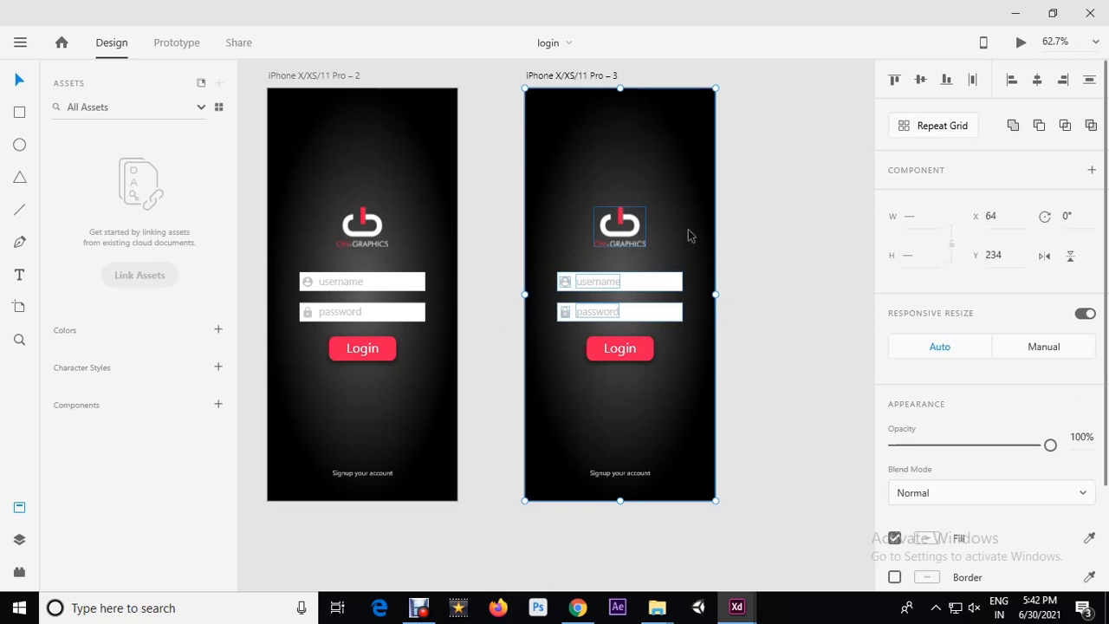
pyautogui.press('Delete')
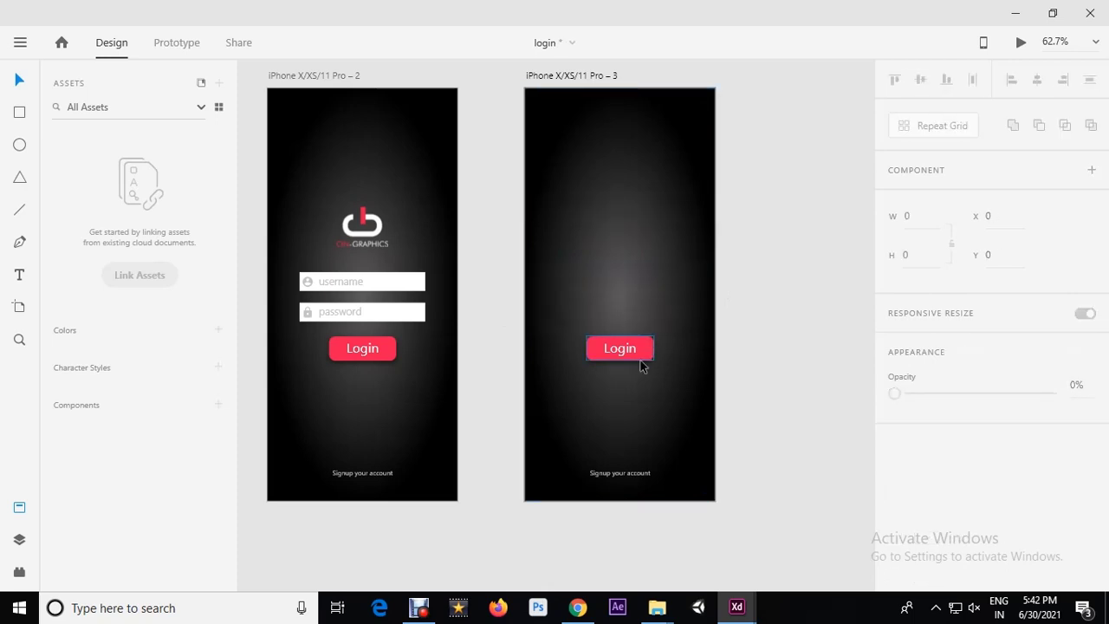
pyautogui.click(621, 355)
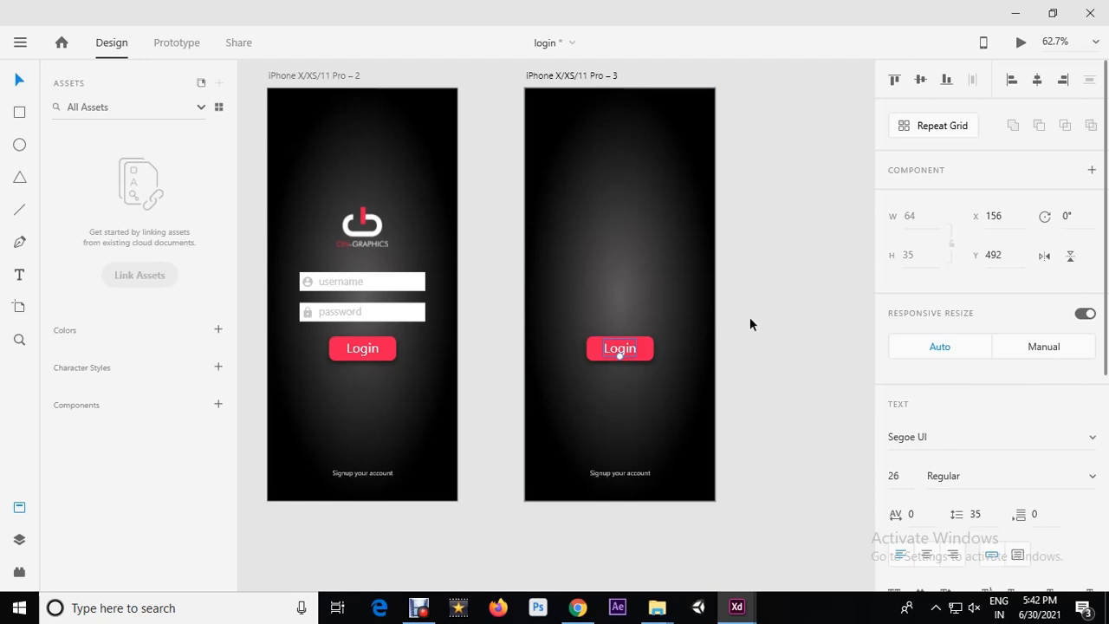
pyautogui.moveTo(752, 313); pyautogui.dragTo(576, 377)
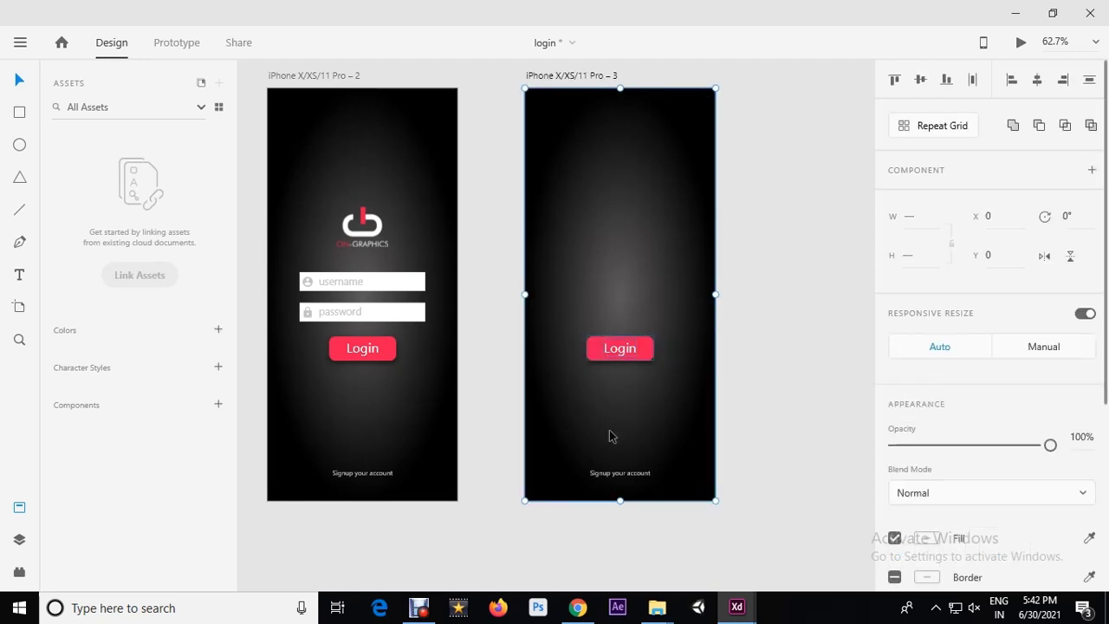
pyautogui.press('Delete')
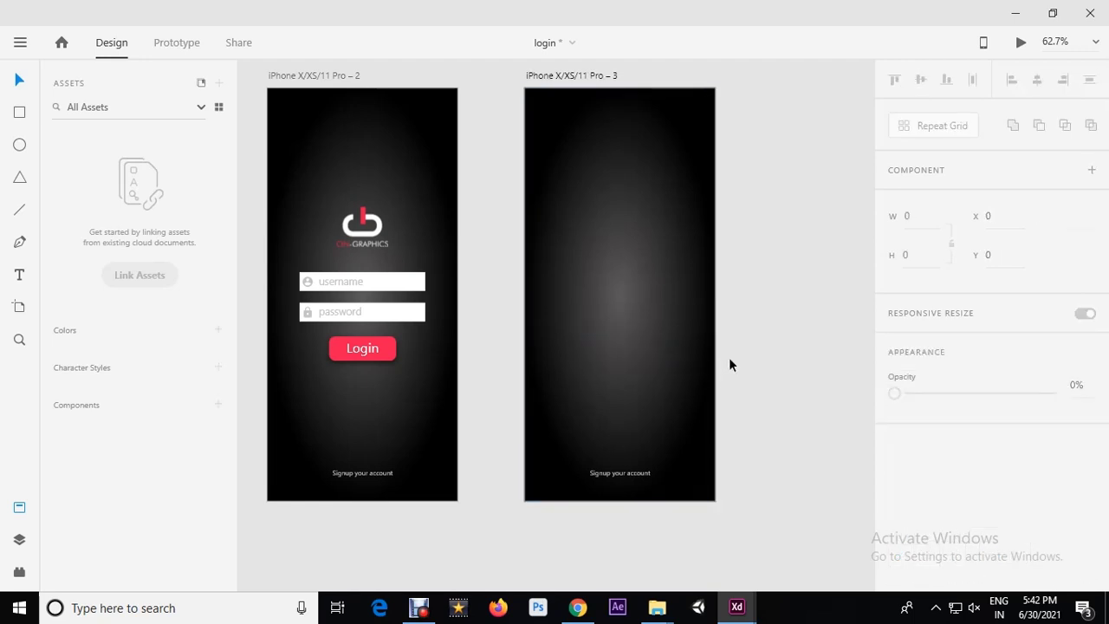
pyautogui.moveTo(763, 417); pyautogui.dragTo(568, 492)
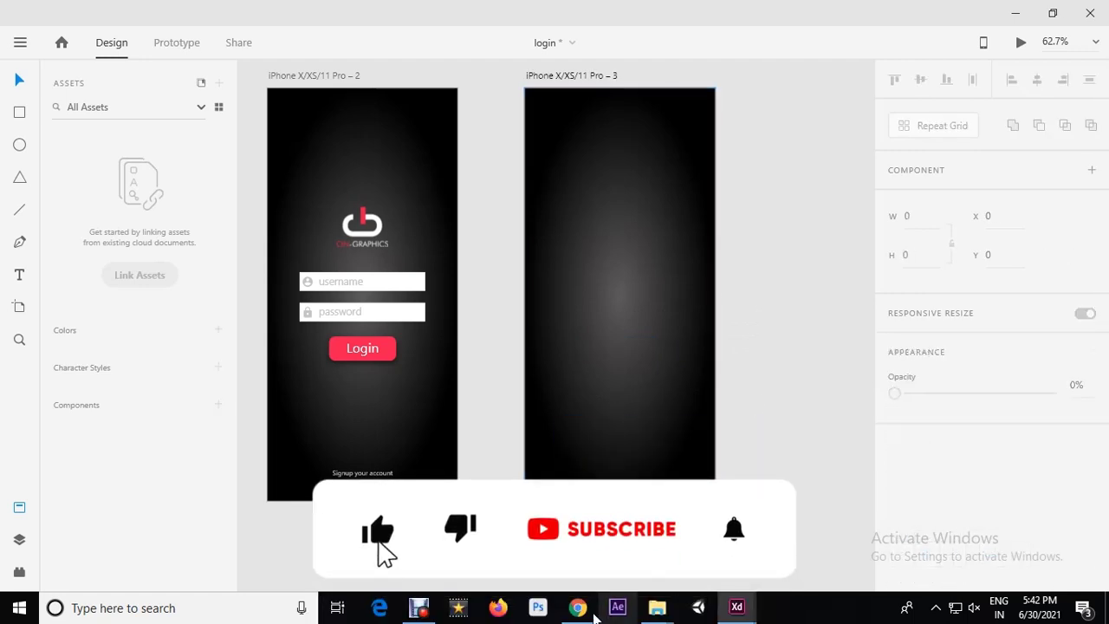
# Switch to Chrome and search Google Images for "graphics pictures" in the login page search tab.
pyautogui.hotkey('alt', 'Tab')
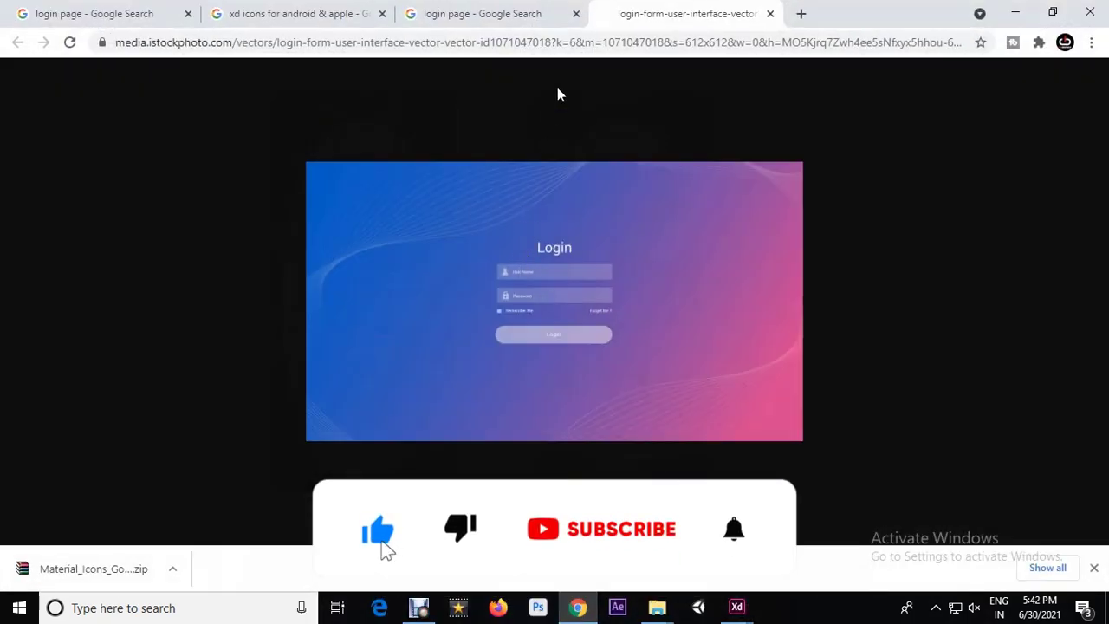
pyautogui.click(537, 12)
pyautogui.scroll(3, 317, 99)
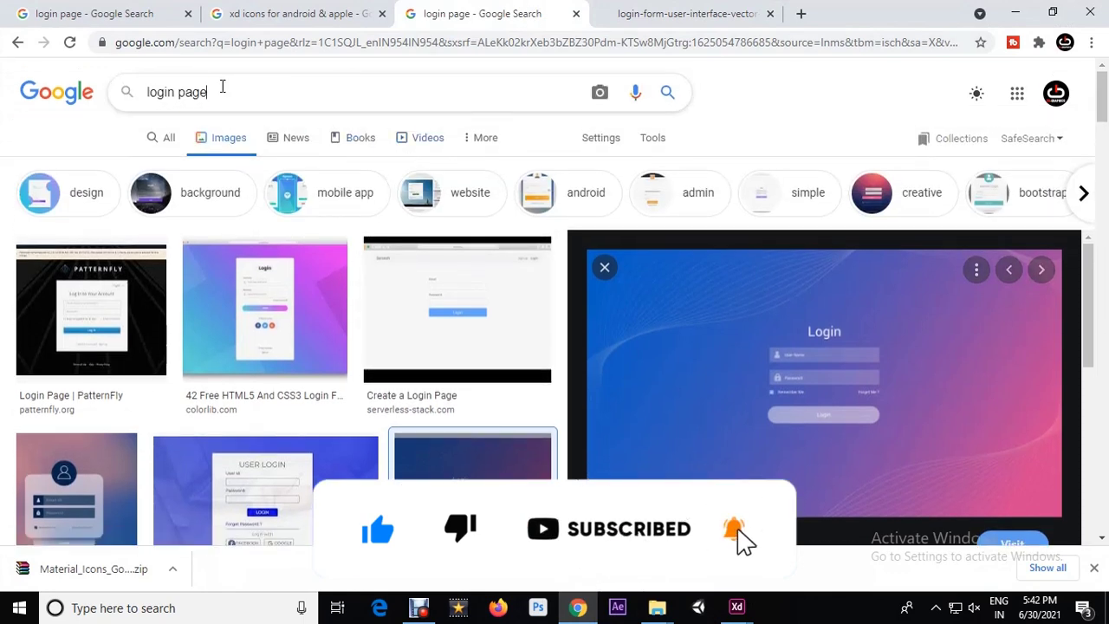
pyautogui.tripleClick(217, 87)
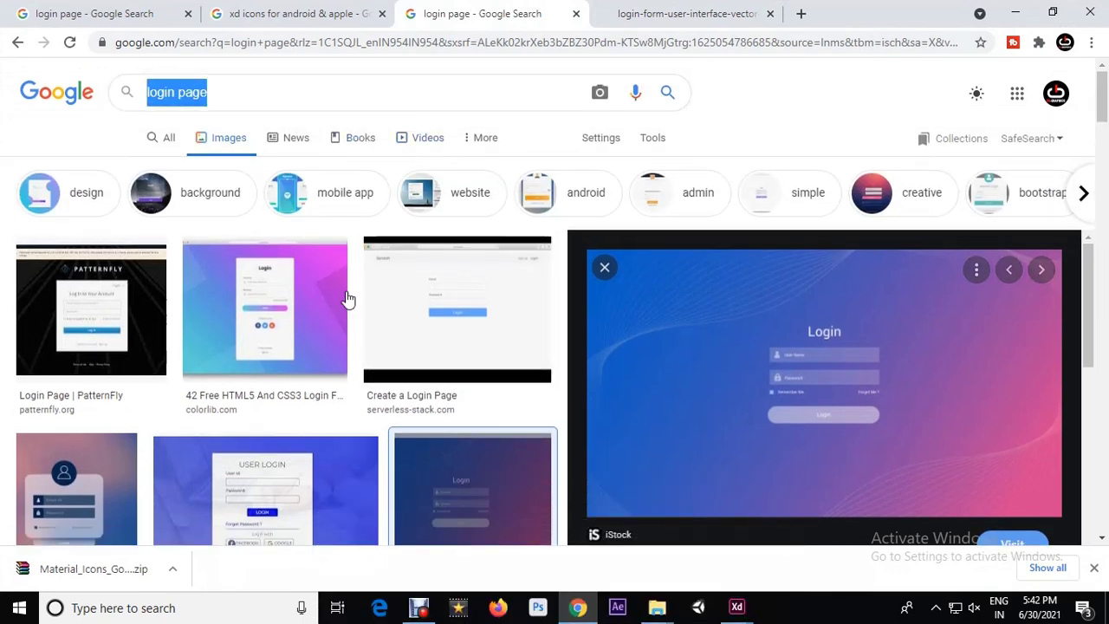
pyautogui.scroll(-2, 347, 303)
pyautogui.scroll(-2, 338, 322)
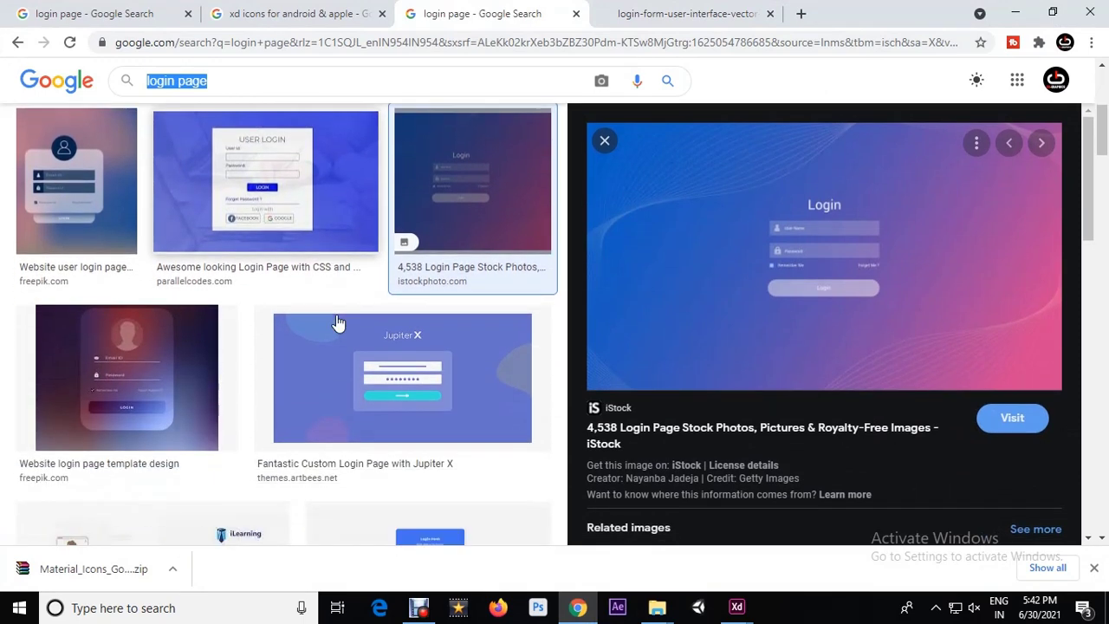
pyautogui.scroll(5, 338, 322)
pyautogui.write('grap')
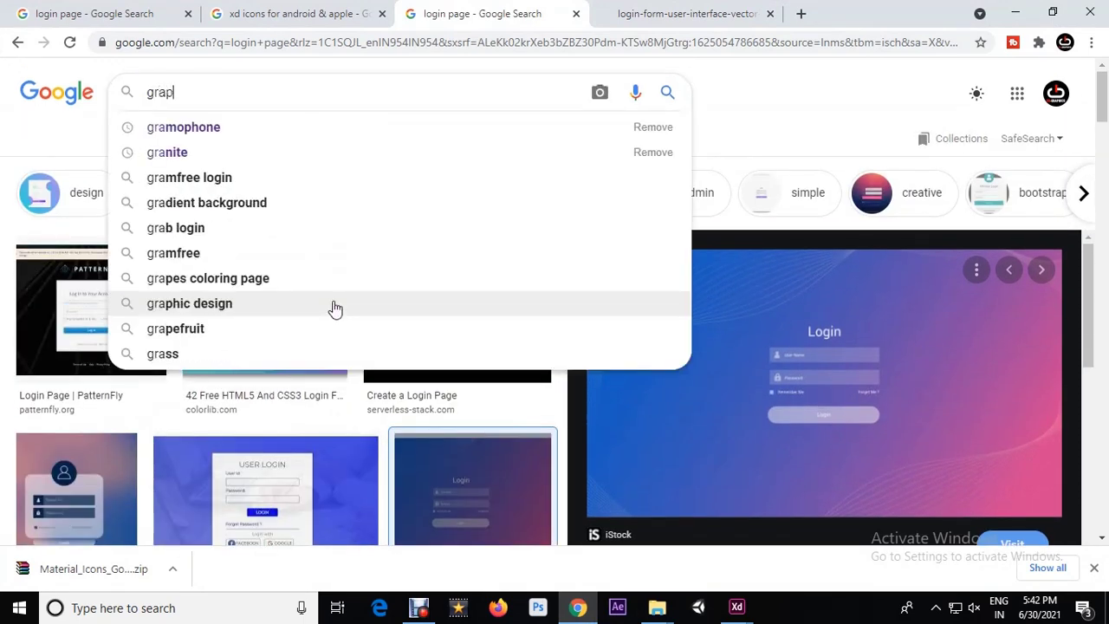
pyautogui.write('hics pictures')
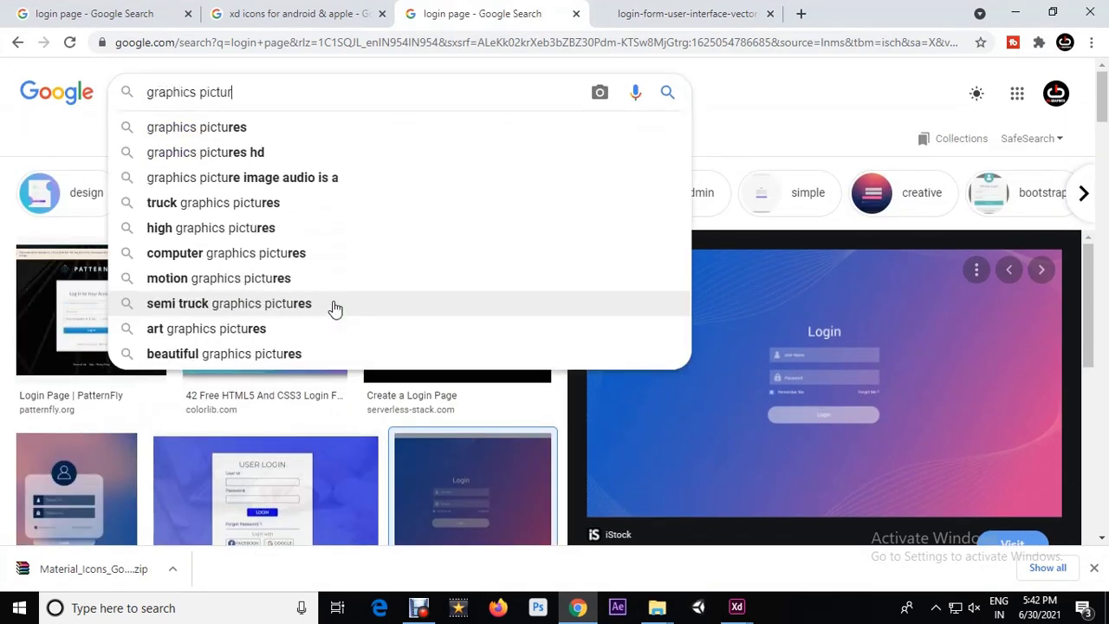
pyautogui.press('Return')
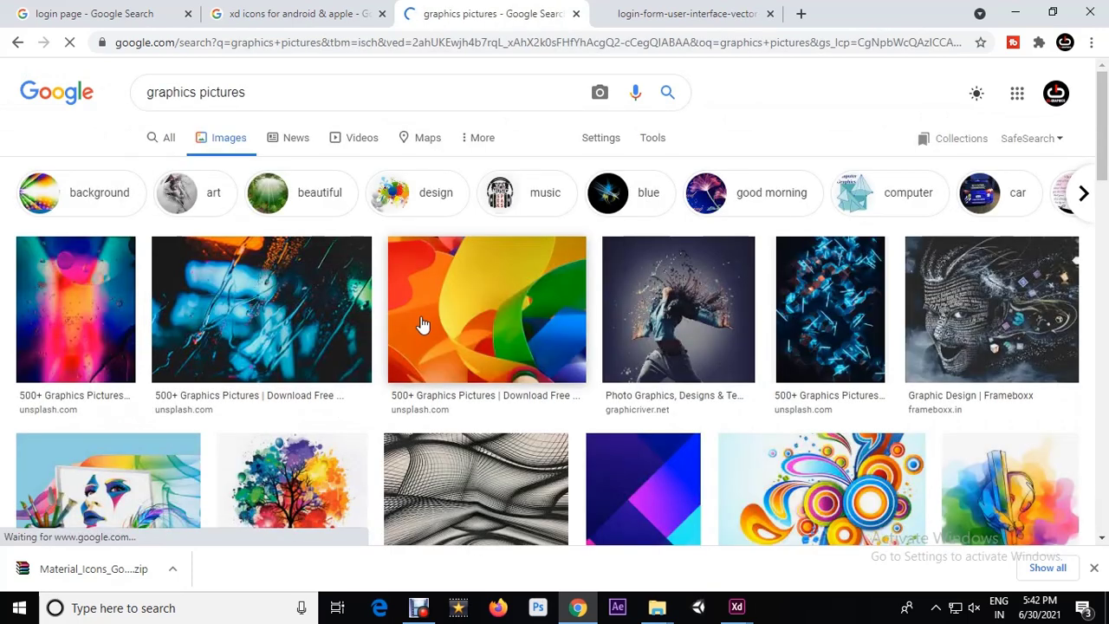
# Open the GraphicRiver image of the dancer dissolving into particles, copy it and return to Adobe XD.
pyautogui.scroll(-1, 426, 321)
pyautogui.click(697, 234)
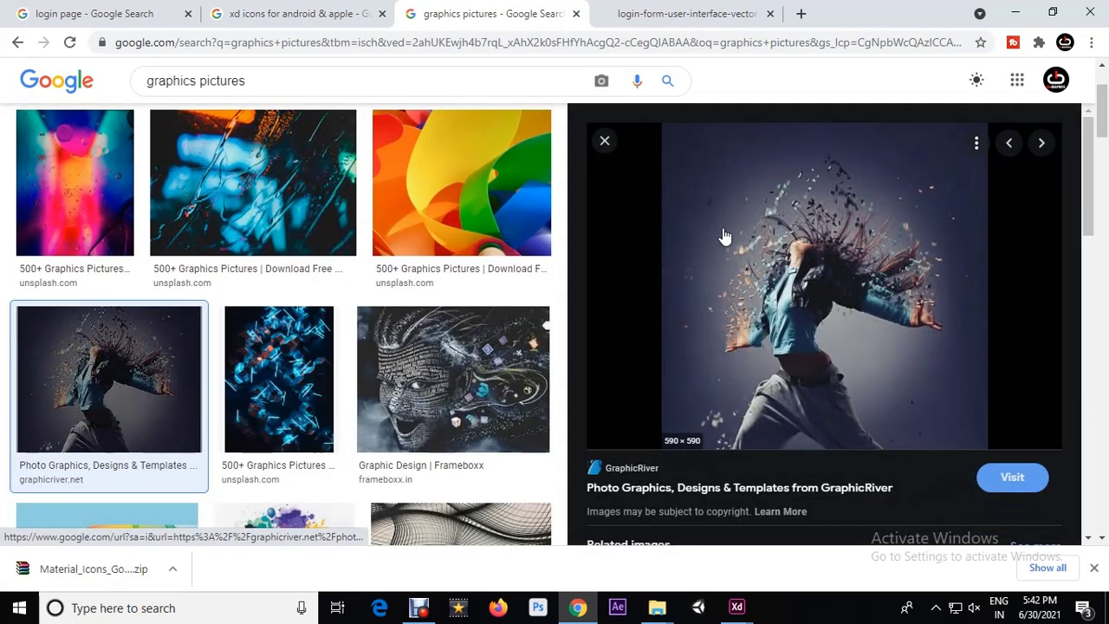
pyautogui.rightClick(816, 266)
pyautogui.click(851, 475)
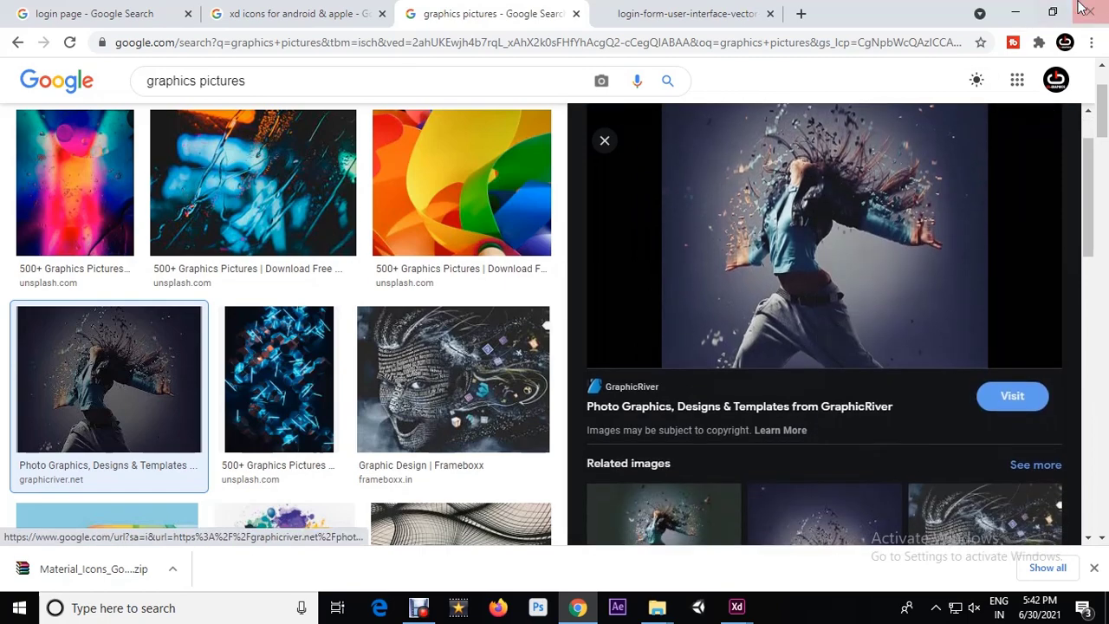
pyautogui.click(1015, 13)
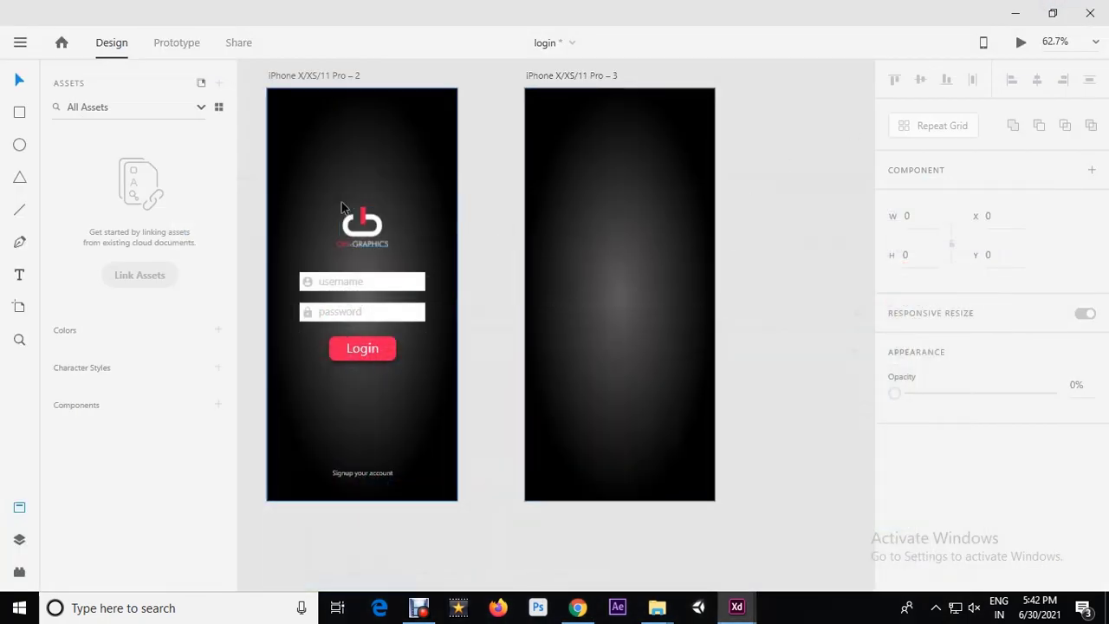
# Paste the dancer image onto the third artboard, scale it to 821 × 821, position it at X -104, Y 0, and save.
pyautogui.hotkey('ctrl', 'v')
pyautogui.scroll(-2, 445, 220)
pyautogui.moveTo(469, 243); pyautogui.dragTo(529, 208)
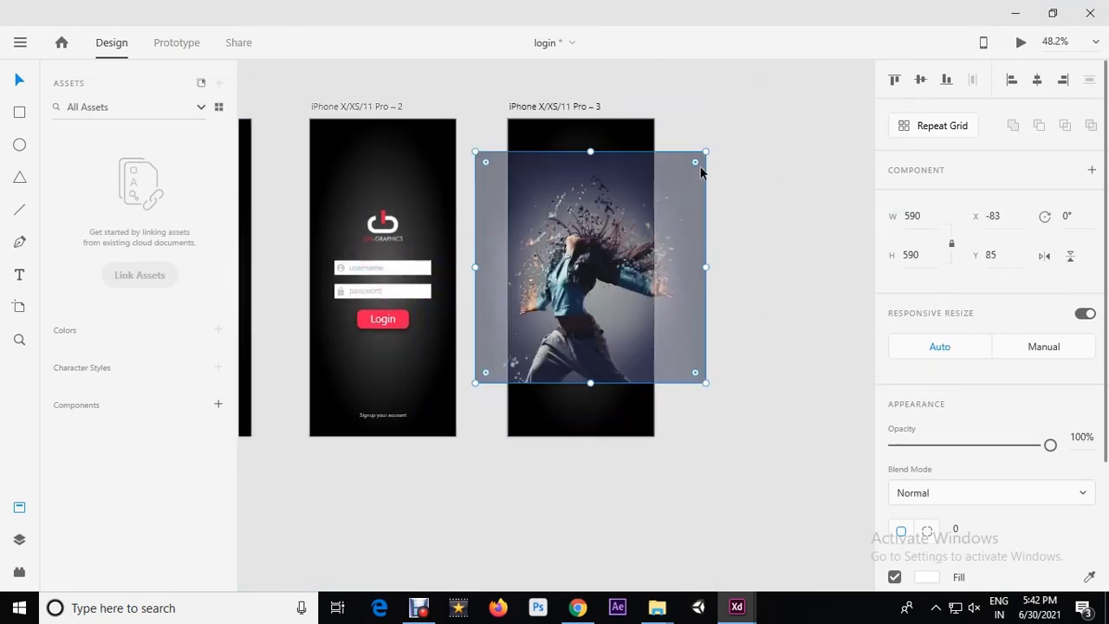
pyautogui.moveTo(704, 150); pyautogui.dragTo(744, 115)
pyautogui.moveTo(735, 380); pyautogui.dragTo(823, 442)
pyautogui.moveTo(634, 311); pyautogui.dragTo(645, 310)
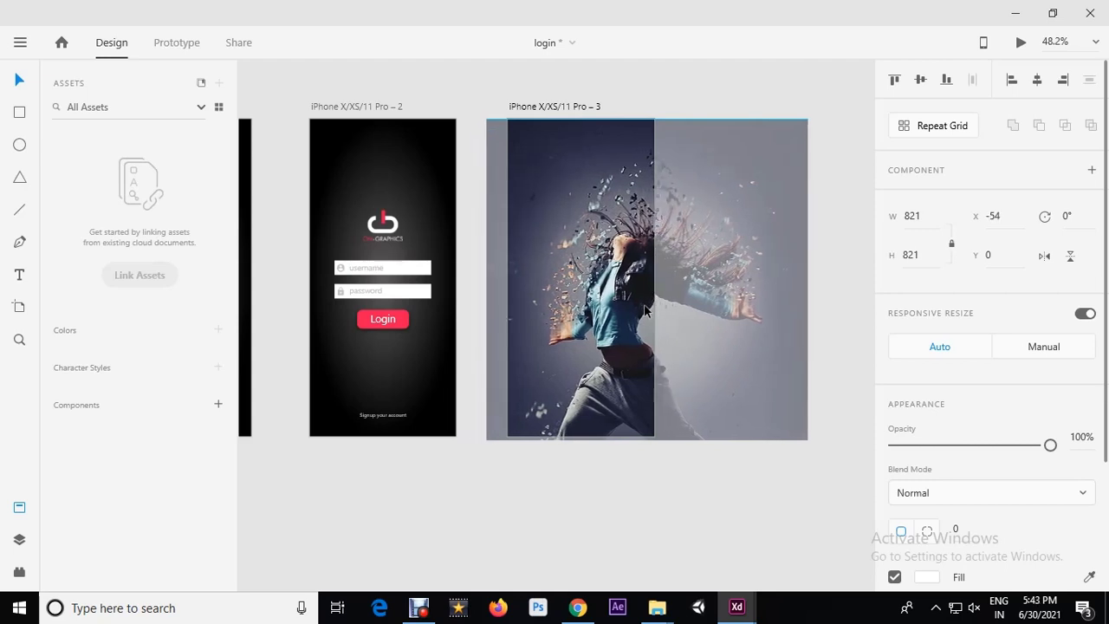
pyautogui.moveTo(644, 311); pyautogui.dragTo(644, 310)
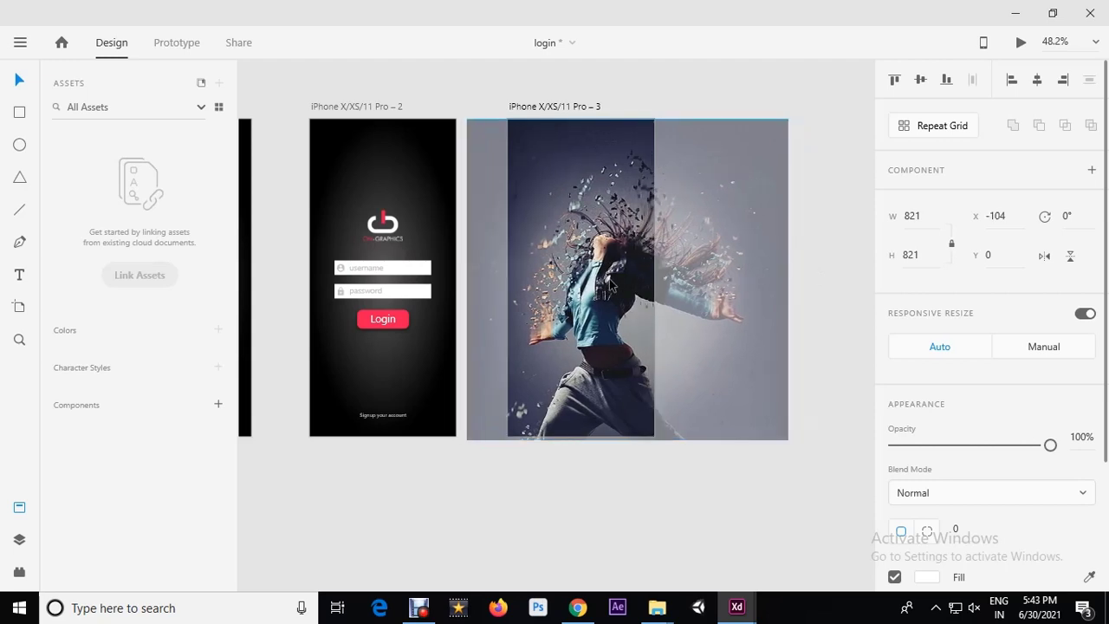
pyautogui.click(674, 95)
pyautogui.hotkey('ctrl', 's')
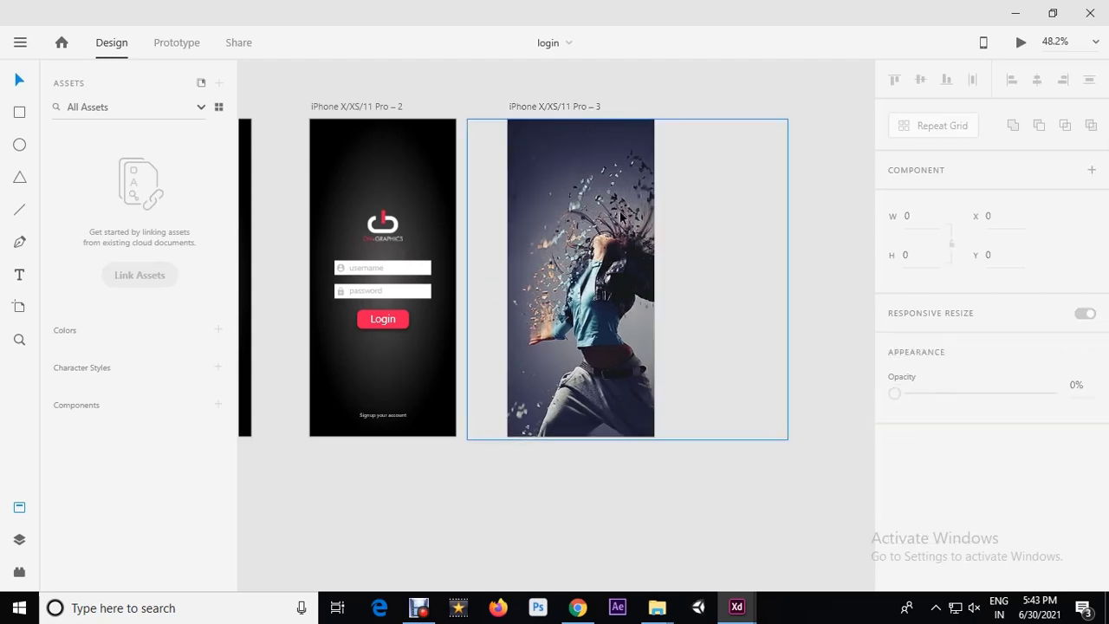
pyautogui.scroll(-3, 703, 194)
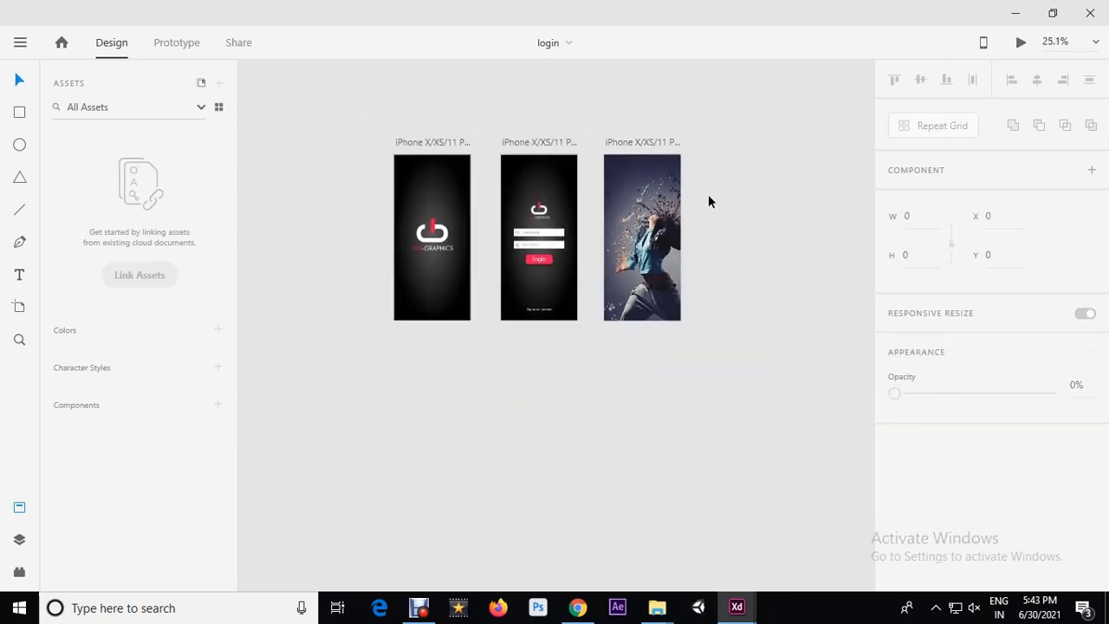
pyautogui.scroll(2, 574, 189)
pyautogui.scroll(1, 767, 199)
pyautogui.click(736, 260)
pyautogui.moveTo(737, 260); pyautogui.dragTo(733, 260)
pyautogui.press('Escape')
pyautogui.hotkey('ctrl', 's')
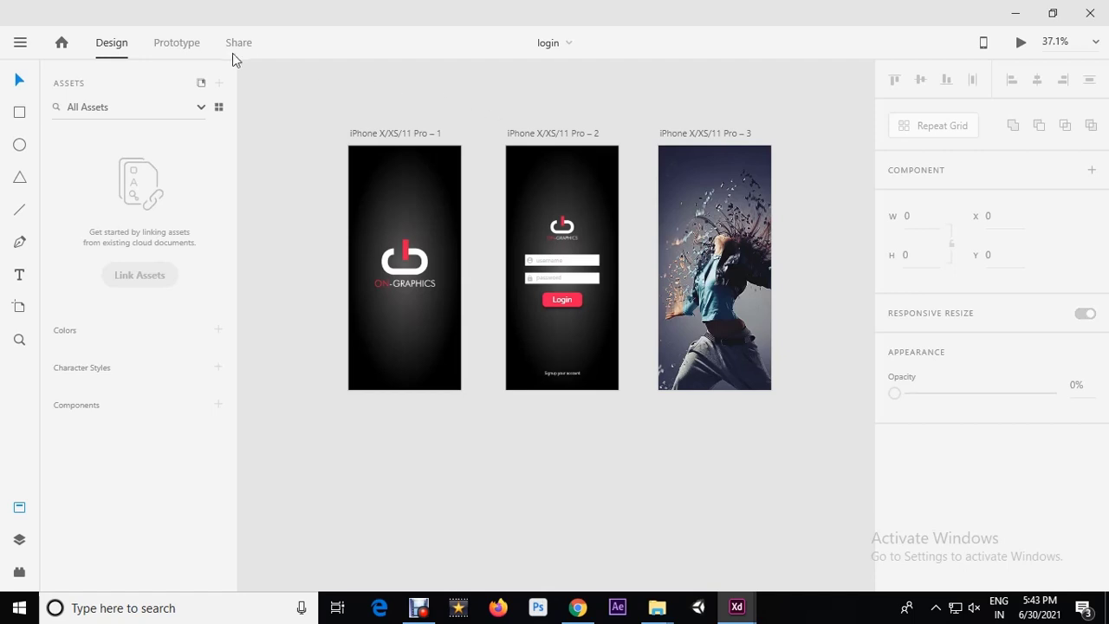
# In Prototype mode, link the splash artboard to the login artboard with a tap-triggered Dissolve transition and a duration of 1 s.
pyautogui.click(160, 44)
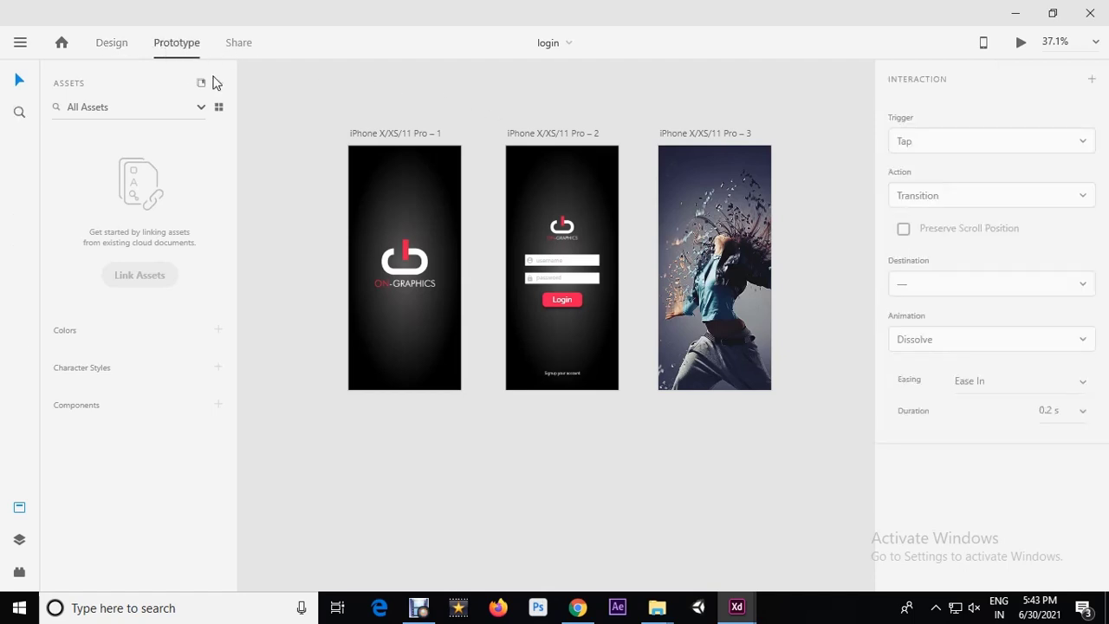
pyautogui.click(404, 136)
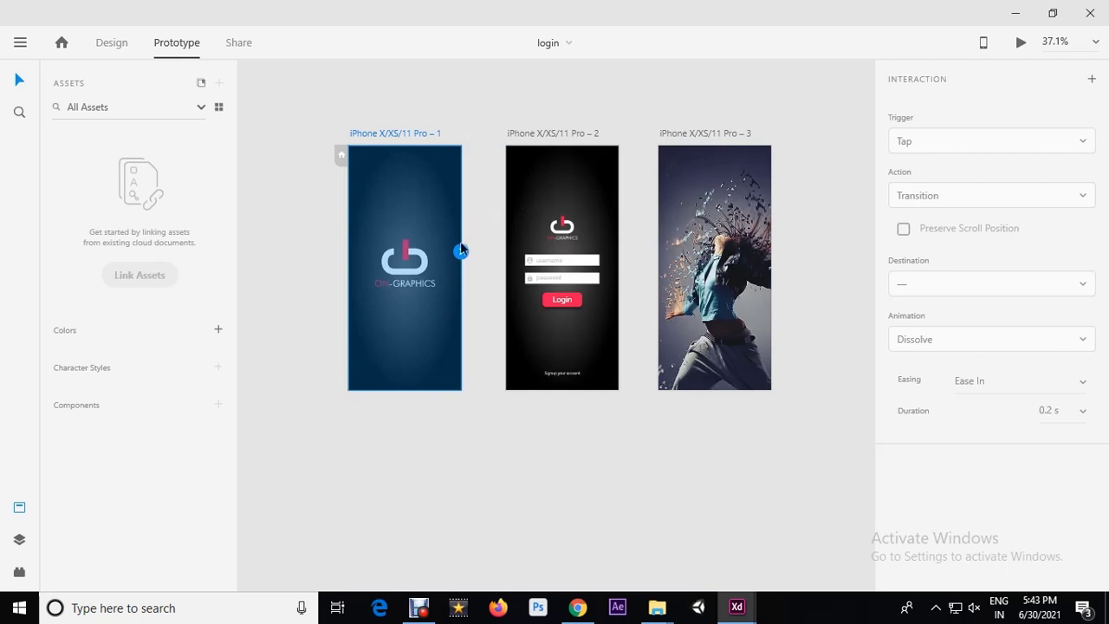
pyautogui.moveTo(462, 253); pyautogui.dragTo(535, 138)
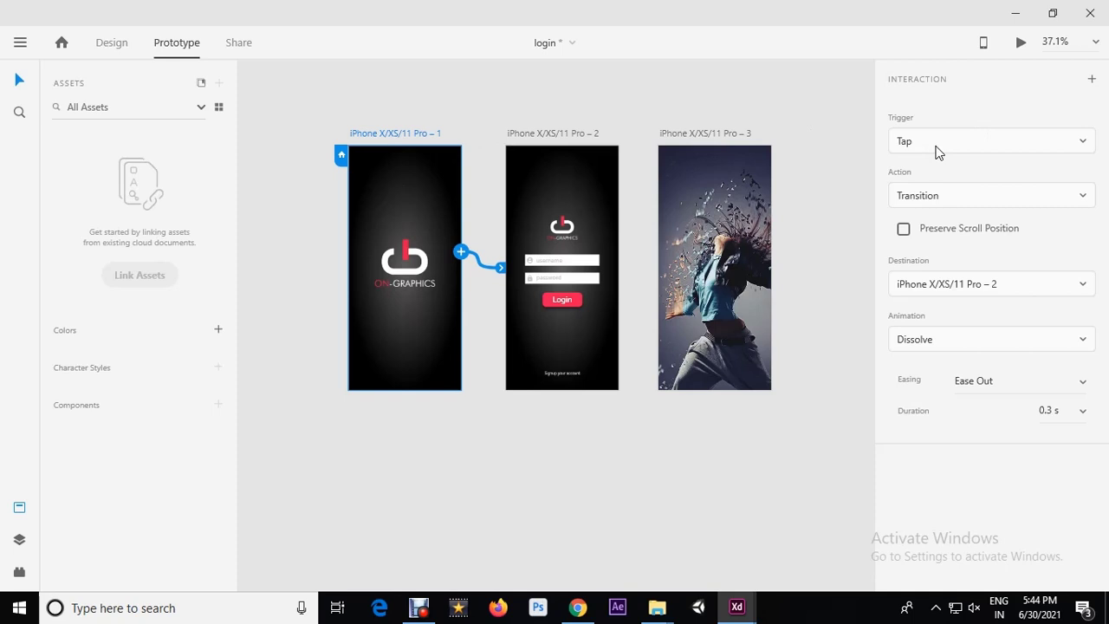
pyautogui.click(1049, 408)
pyautogui.write('1')
# Return to Design mode and group the Login button's background shape and text on the login artboard.
pyautogui.click(576, 136)
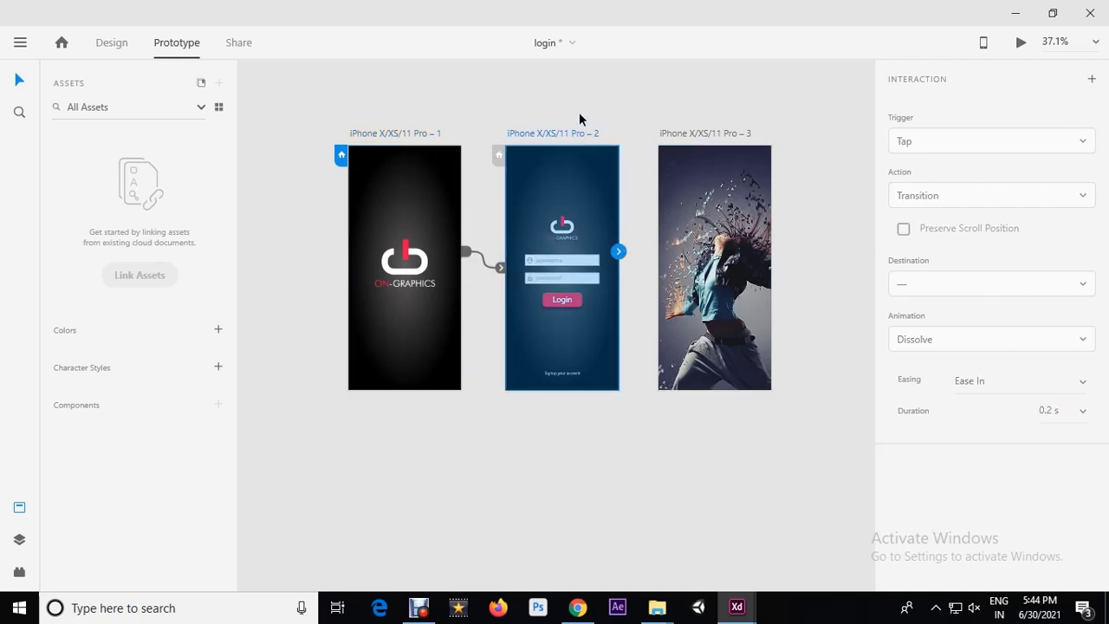
pyautogui.click(579, 306)
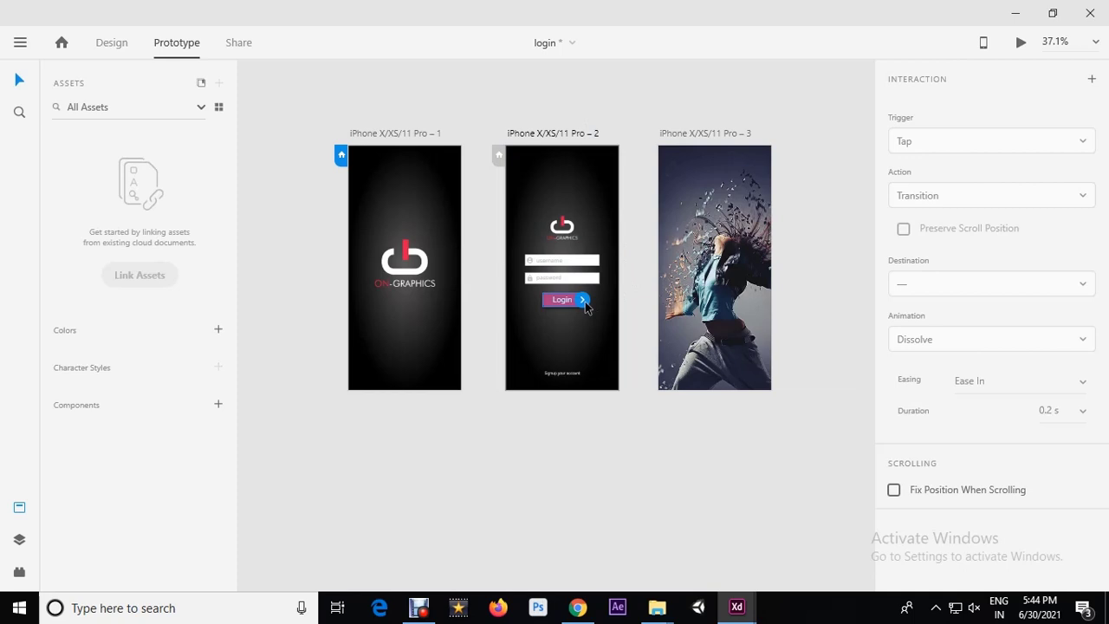
pyautogui.click(498, 304)
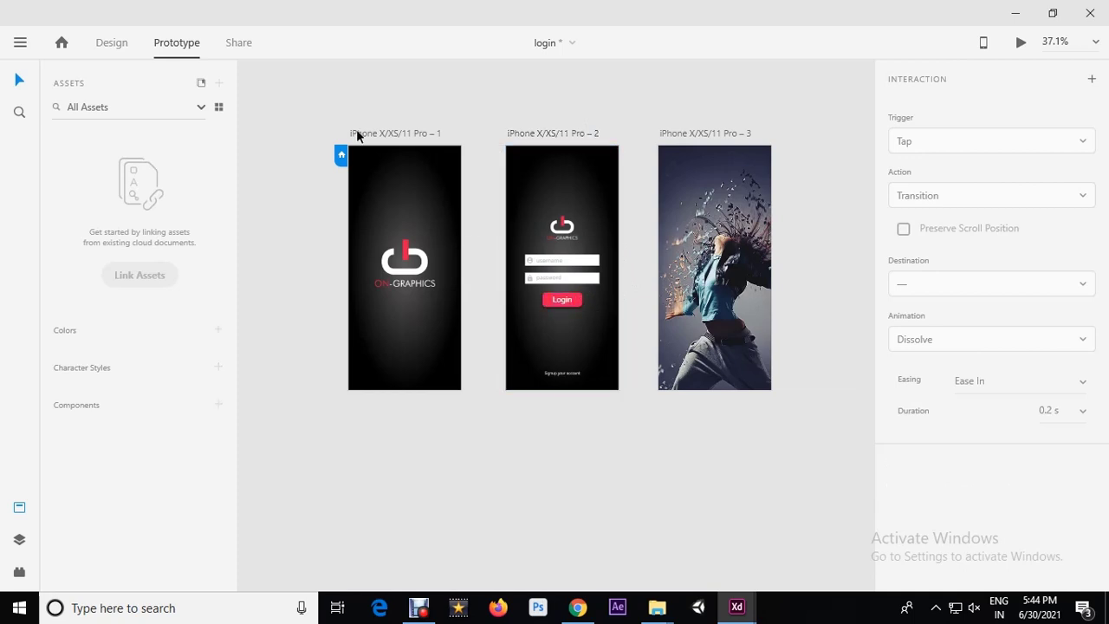
pyautogui.click(111, 43)
pyautogui.scroll(2, 460, 322)
pyautogui.scroll(5, 556, 402)
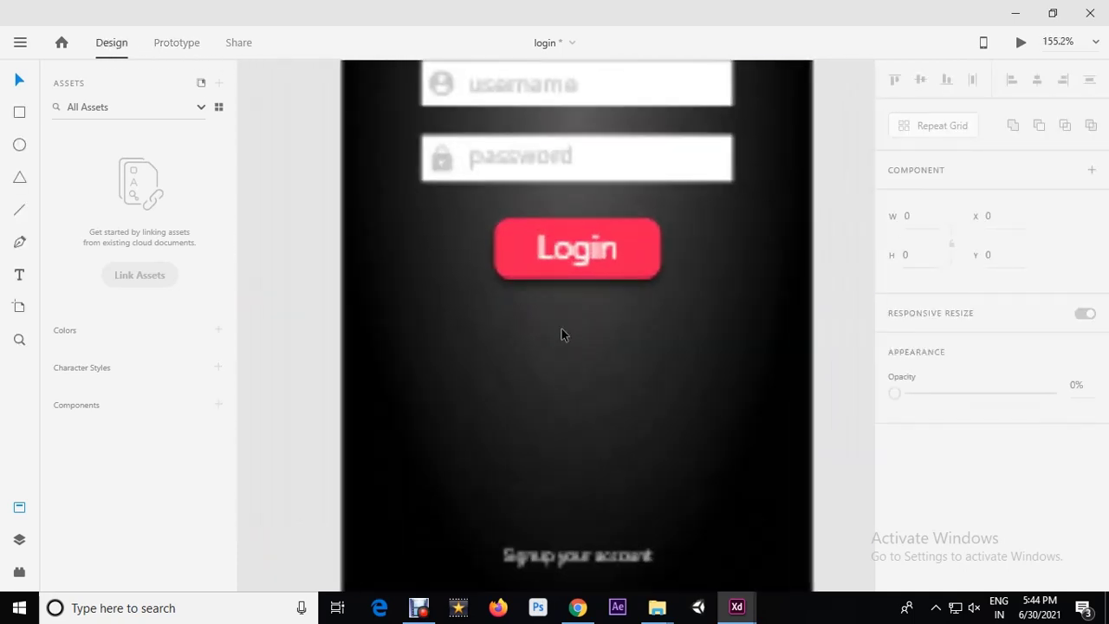
pyautogui.click(594, 236)
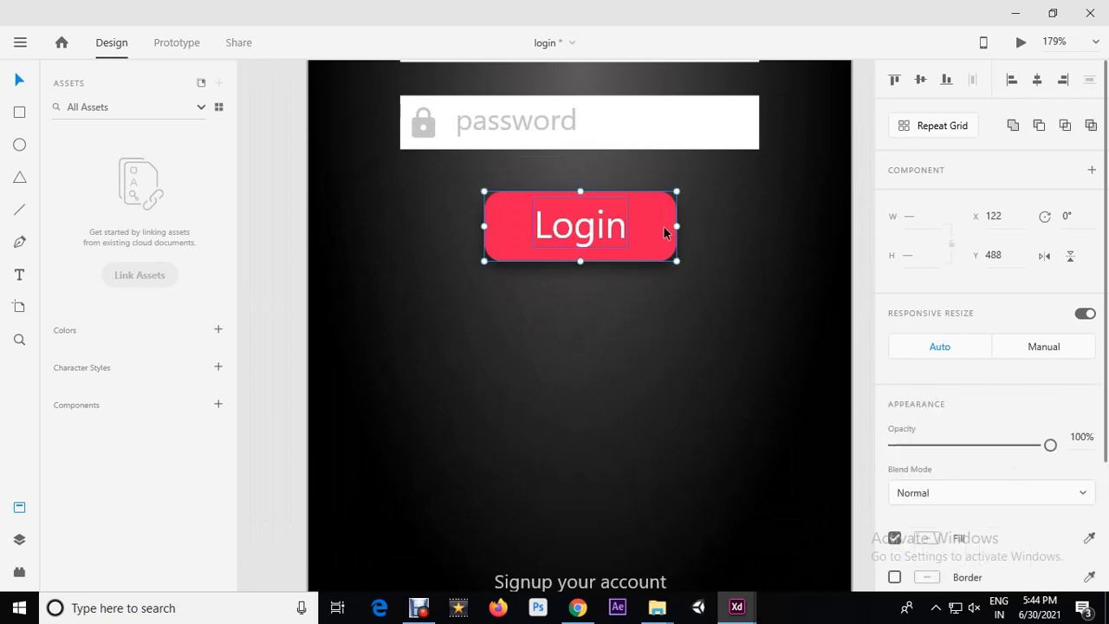
pyautogui.hotkey('ctrl', '0')
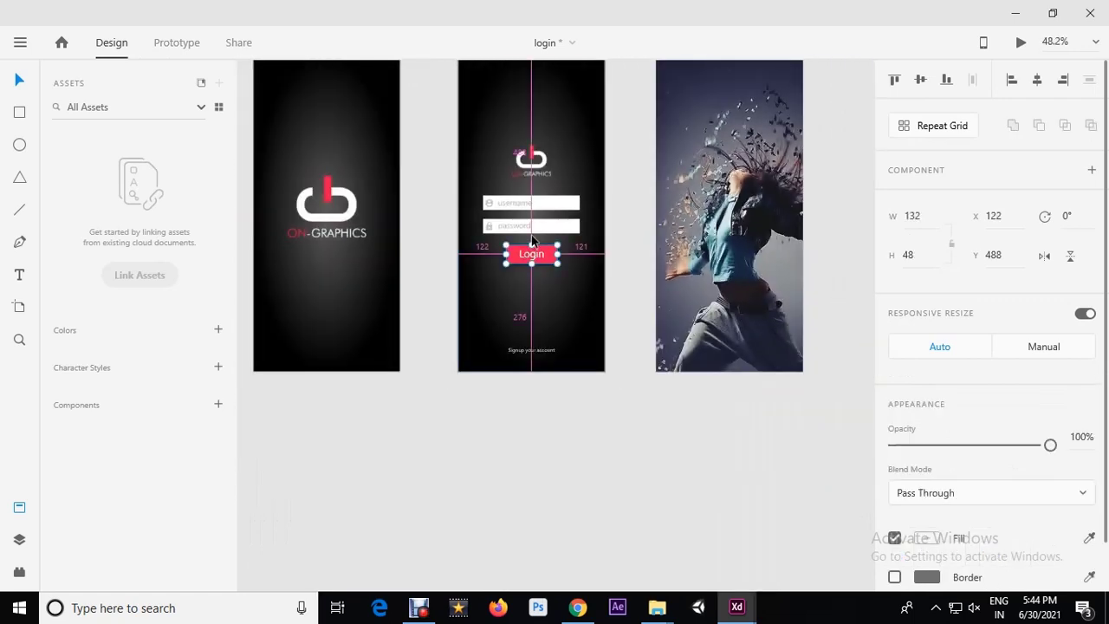
pyautogui.click(537, 84)
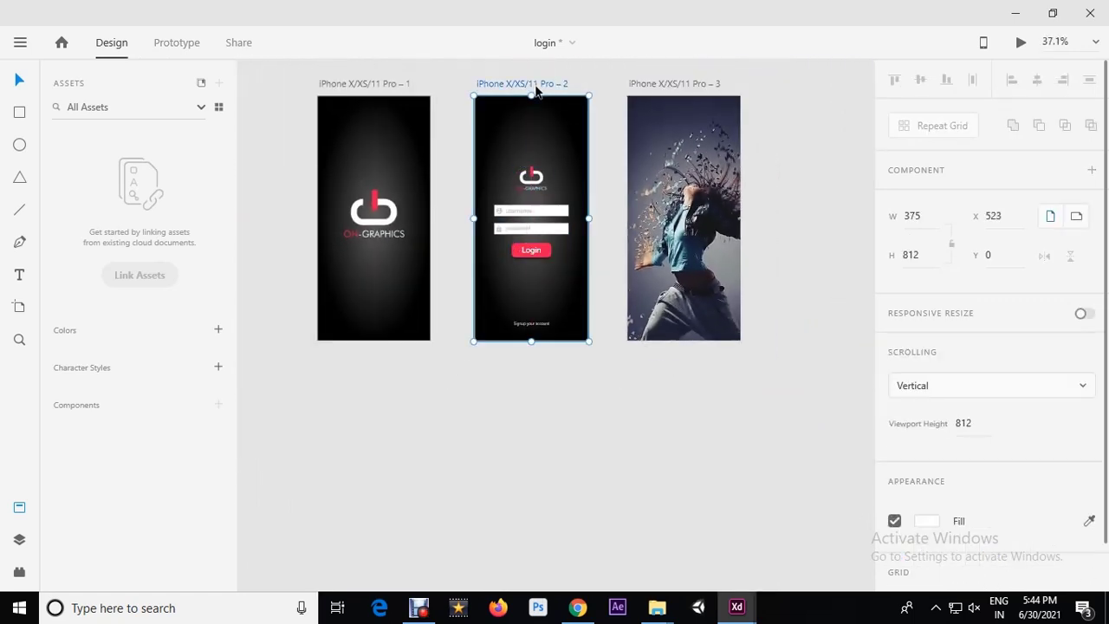
# In Prototype mode, link the grouped Login button to the third artboard with a tap-triggered Dissolve transition, Ease Out, 1 s.
pyautogui.click(160, 43)
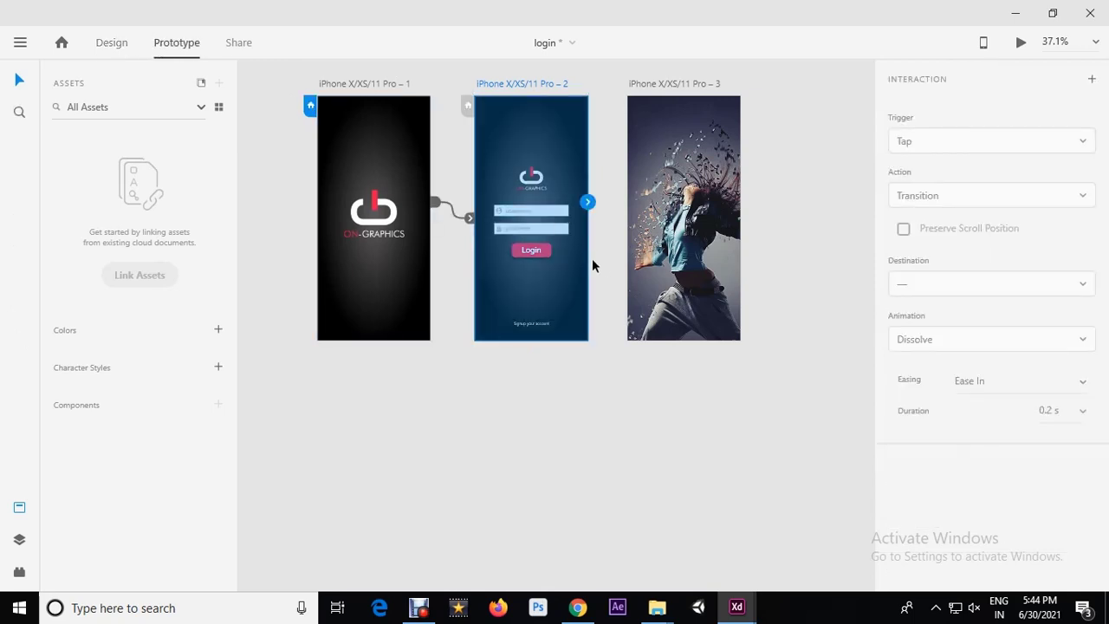
pyautogui.click(533, 252)
pyautogui.scroll(5, 533, 253)
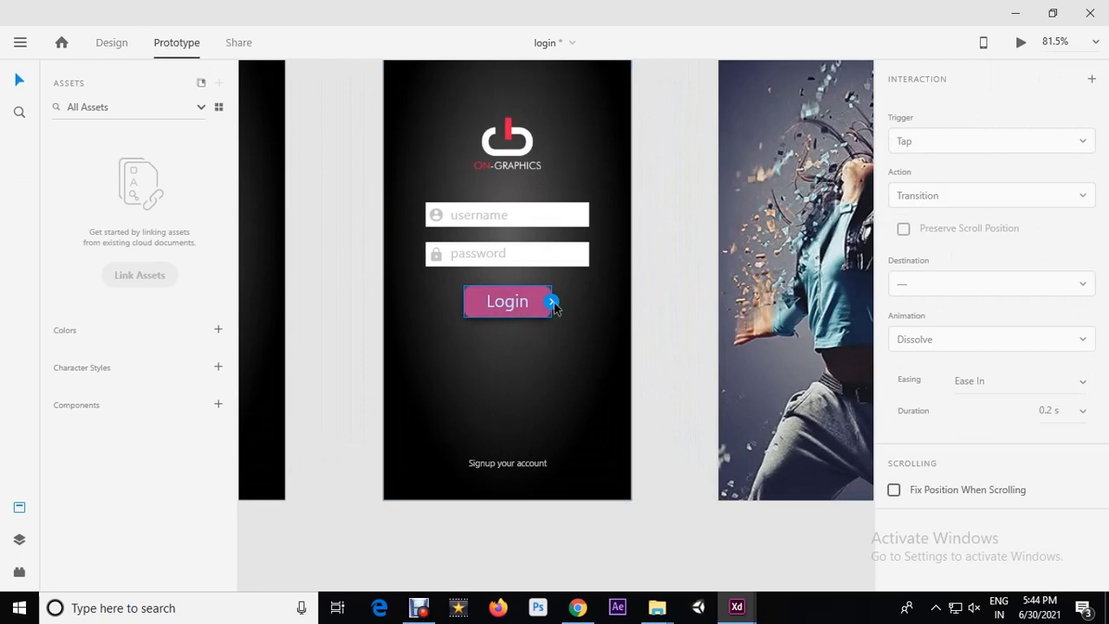
pyautogui.scroll(-2, 532, 295)
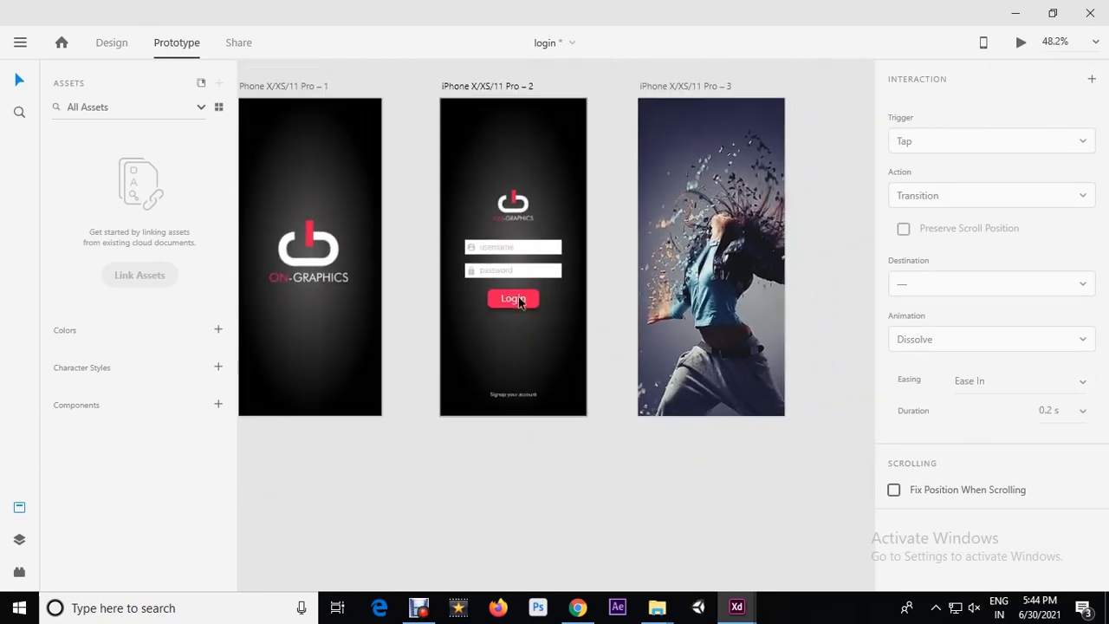
pyautogui.moveTo(541, 306); pyautogui.dragTo(682, 191)
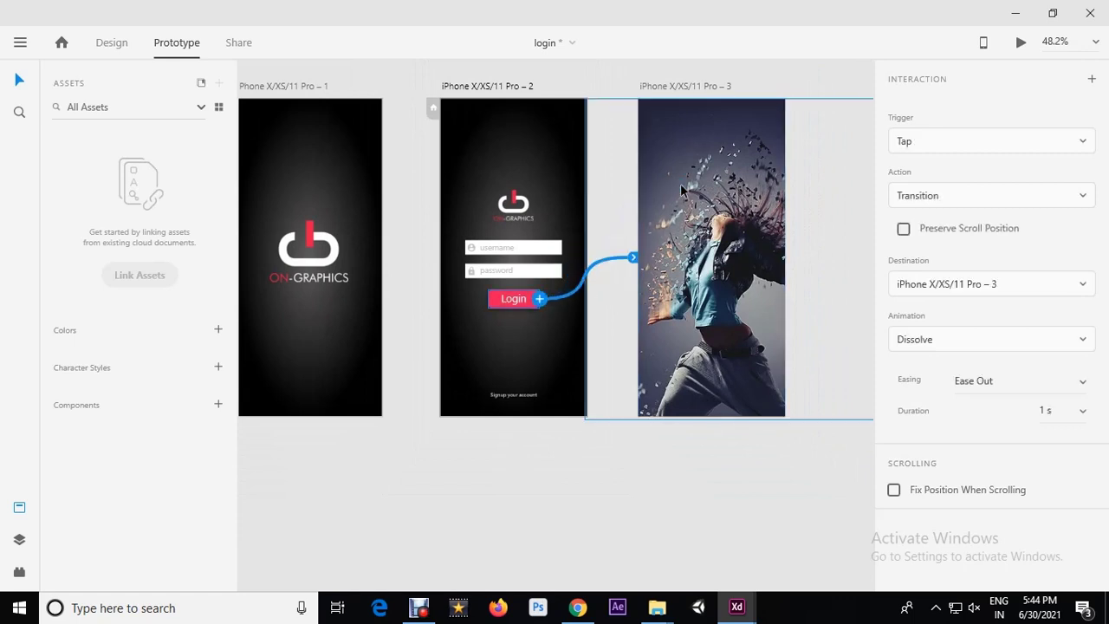
pyautogui.scroll(-2, 568, 295)
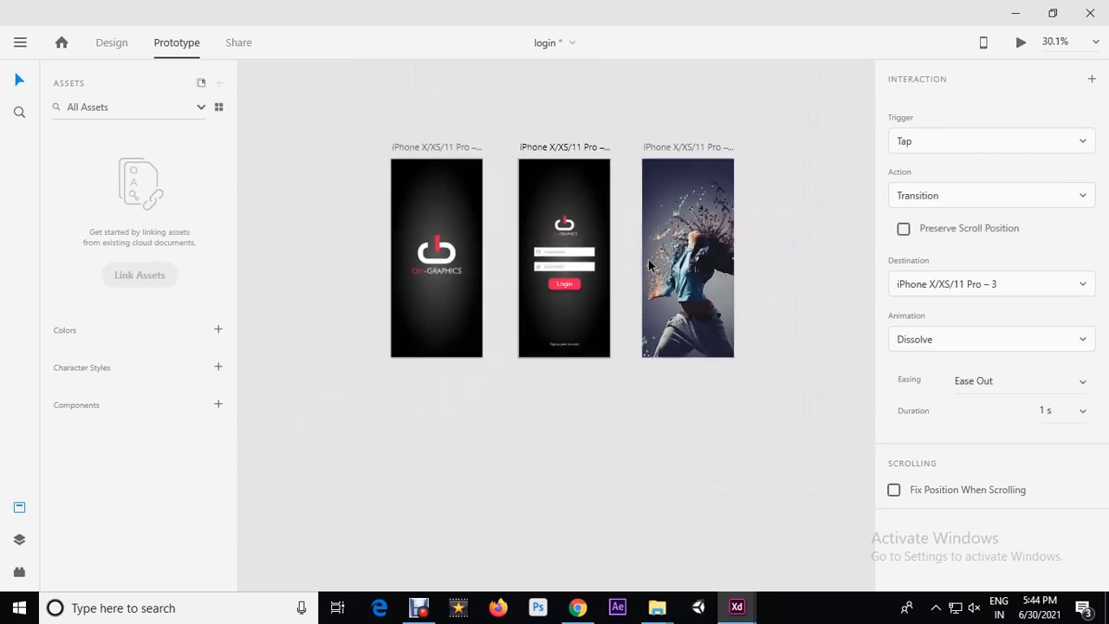
pyautogui.scroll(2, 574, 253)
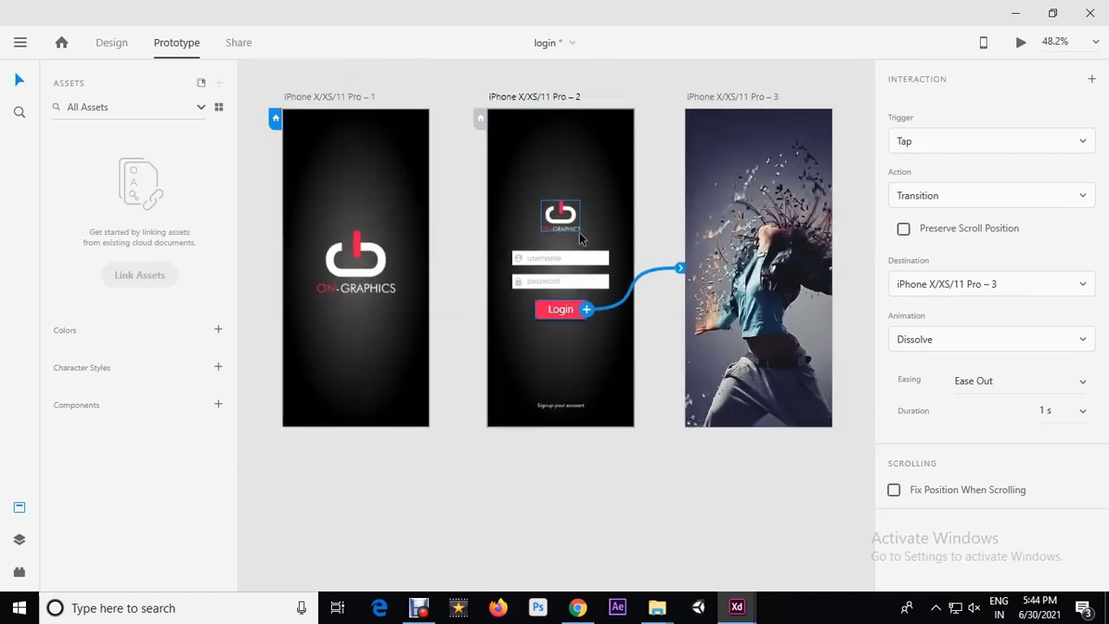
pyautogui.scroll(-2, 416, 215)
pyautogui.scroll(2, 635, 250)
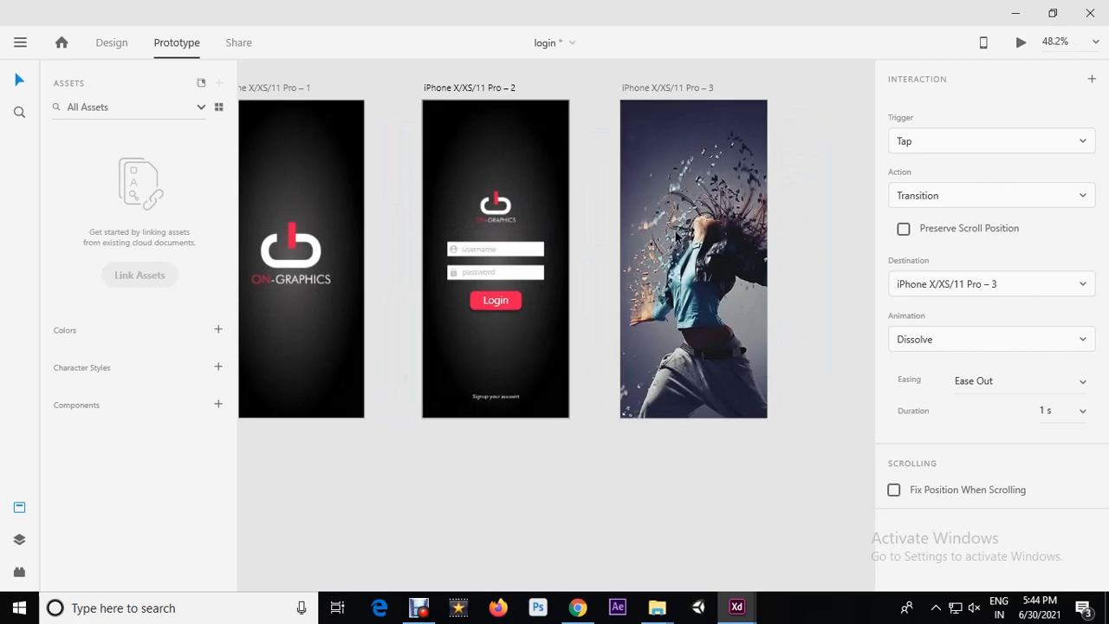
pyautogui.scroll(-2, 638, 174)
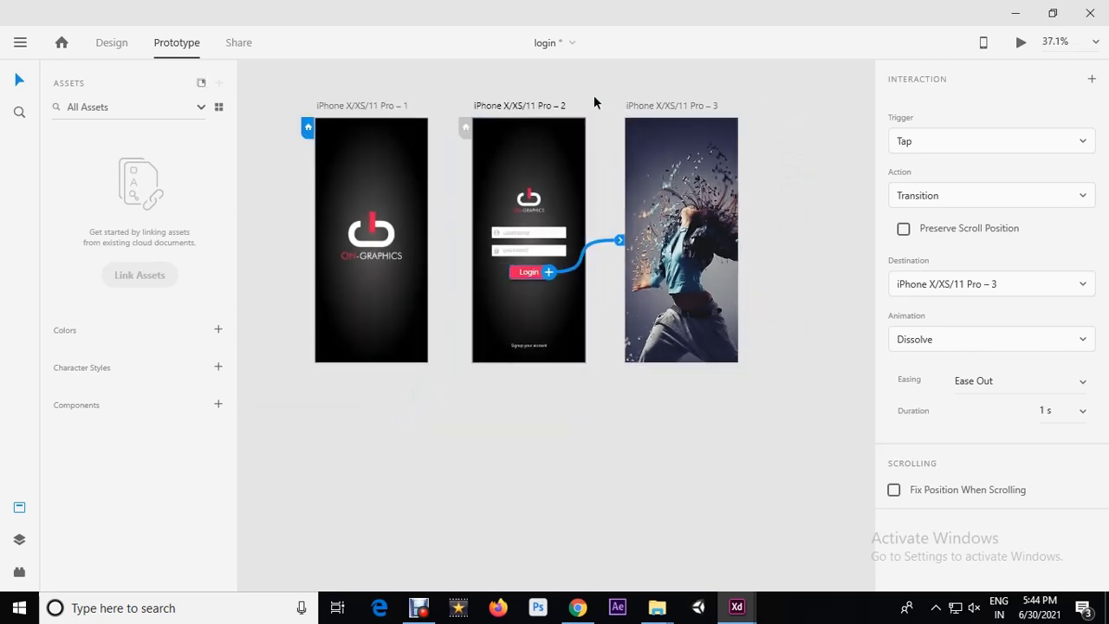
# Preview the prototype from the splash artboard, tap through to the login screen and close the preview.
pyautogui.click(376, 106)
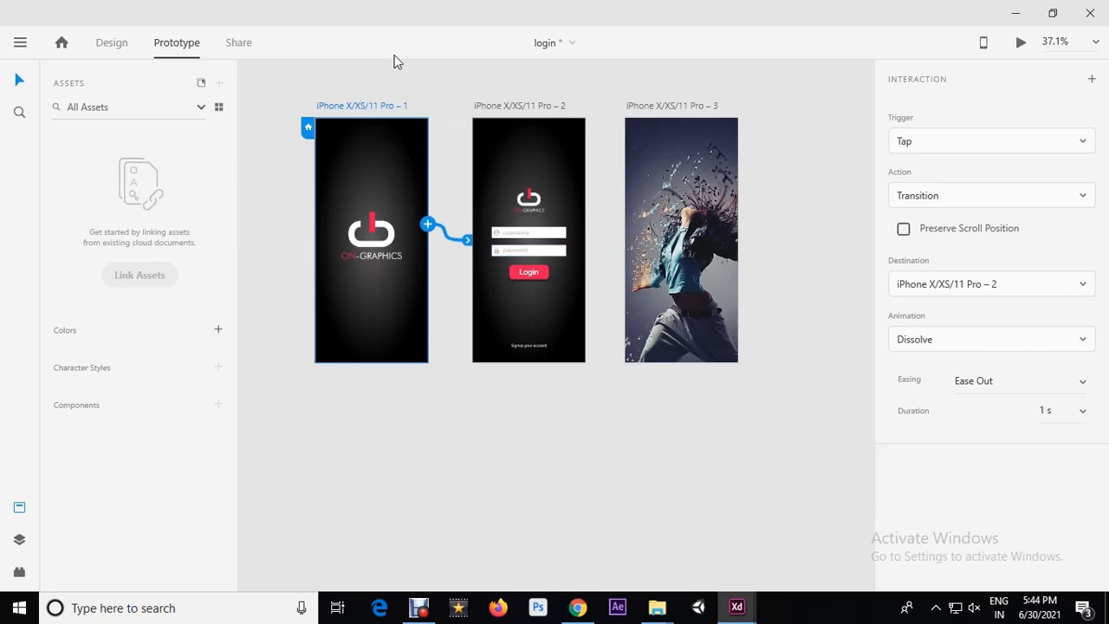
pyautogui.click(1022, 44)
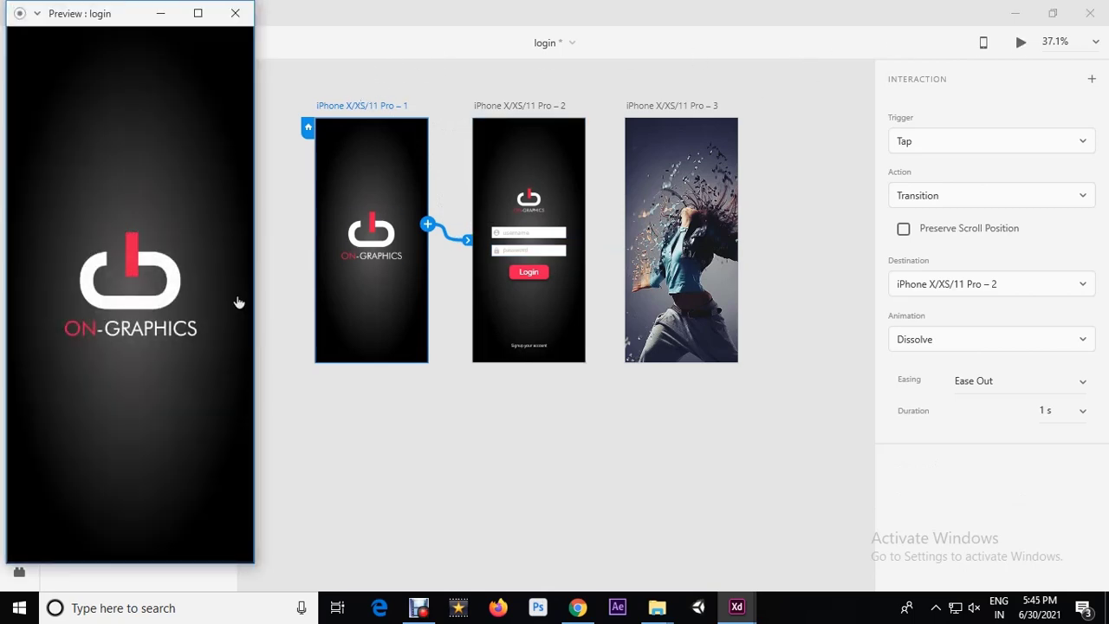
pyautogui.click(167, 329)
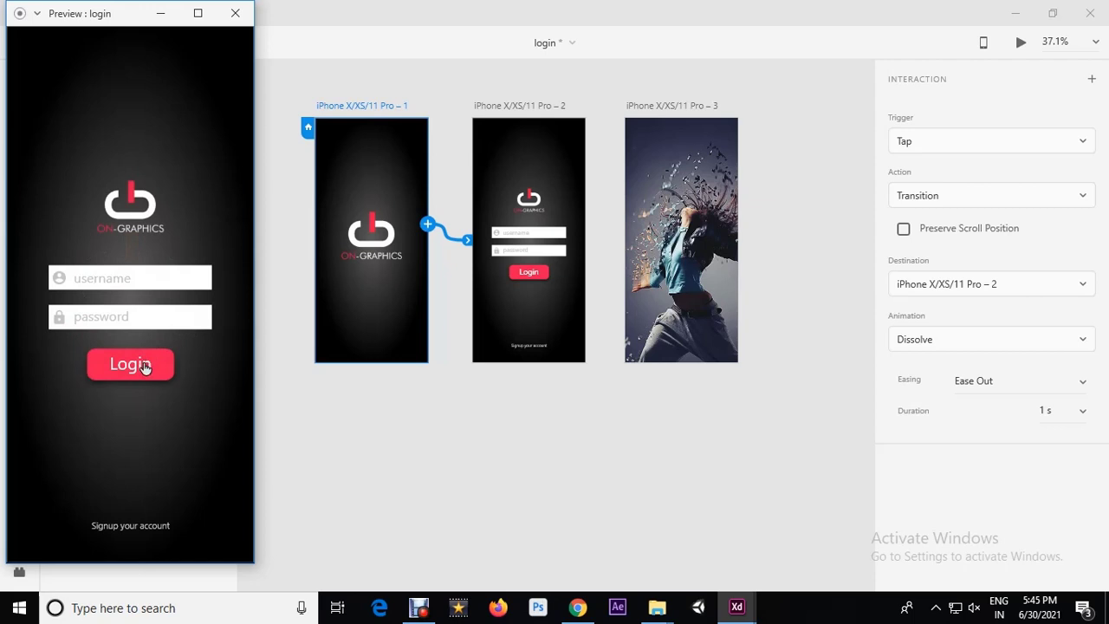
pyautogui.click(235, 13)
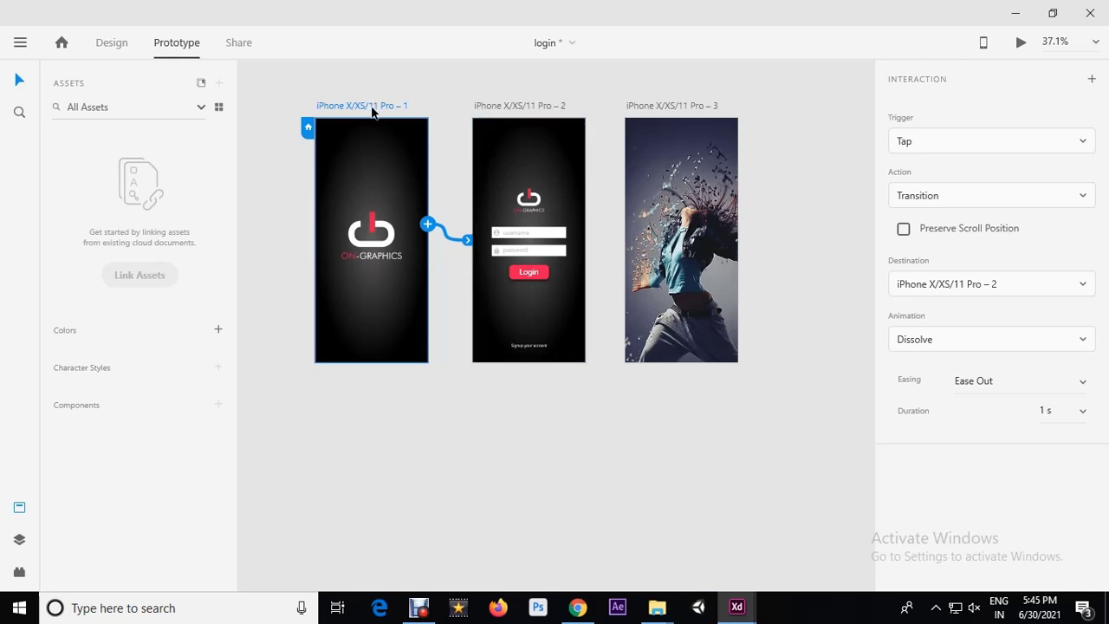
# Change the splash artboard's interaction trigger to Time with a delay of 1 s.
pyautogui.click(957, 146)
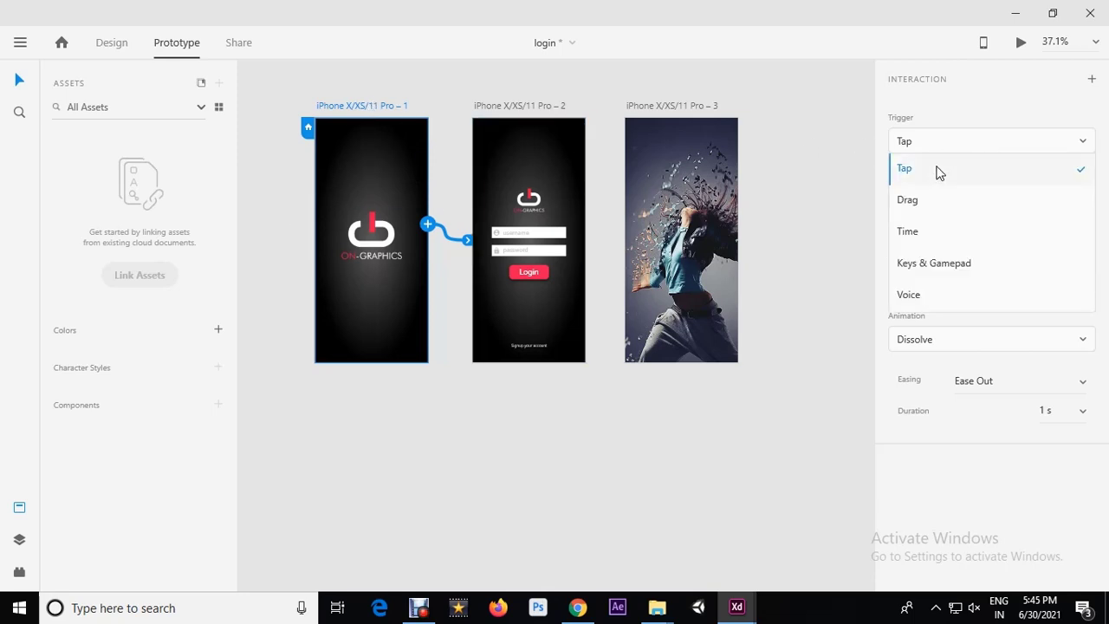
pyautogui.click(919, 232)
pyautogui.click(1044, 176)
pyautogui.write('1 s')
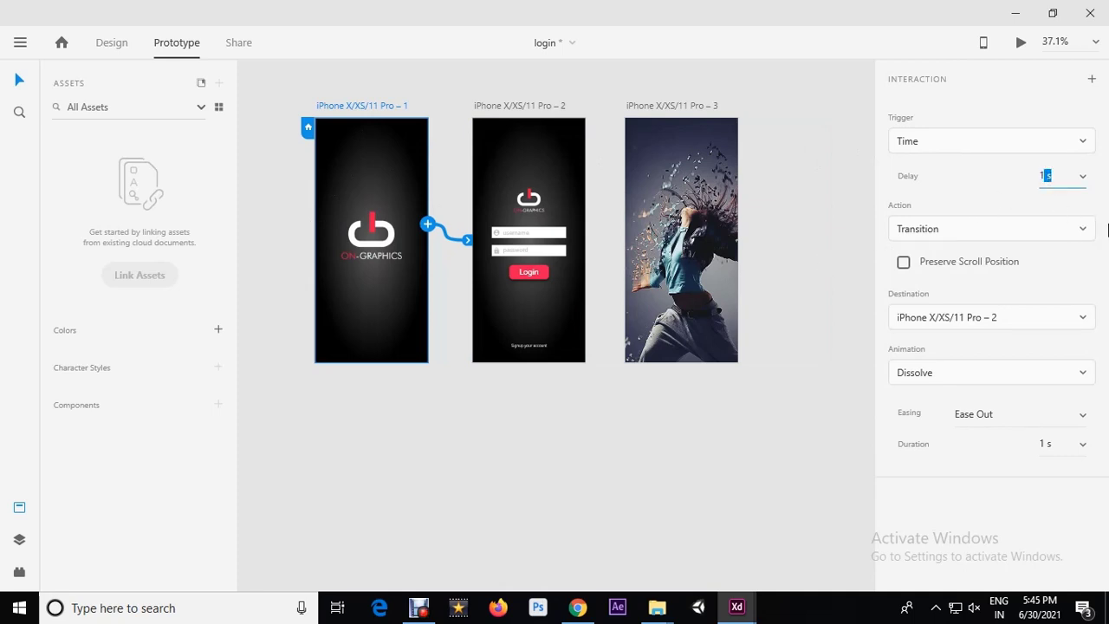
pyautogui.click(425, 71)
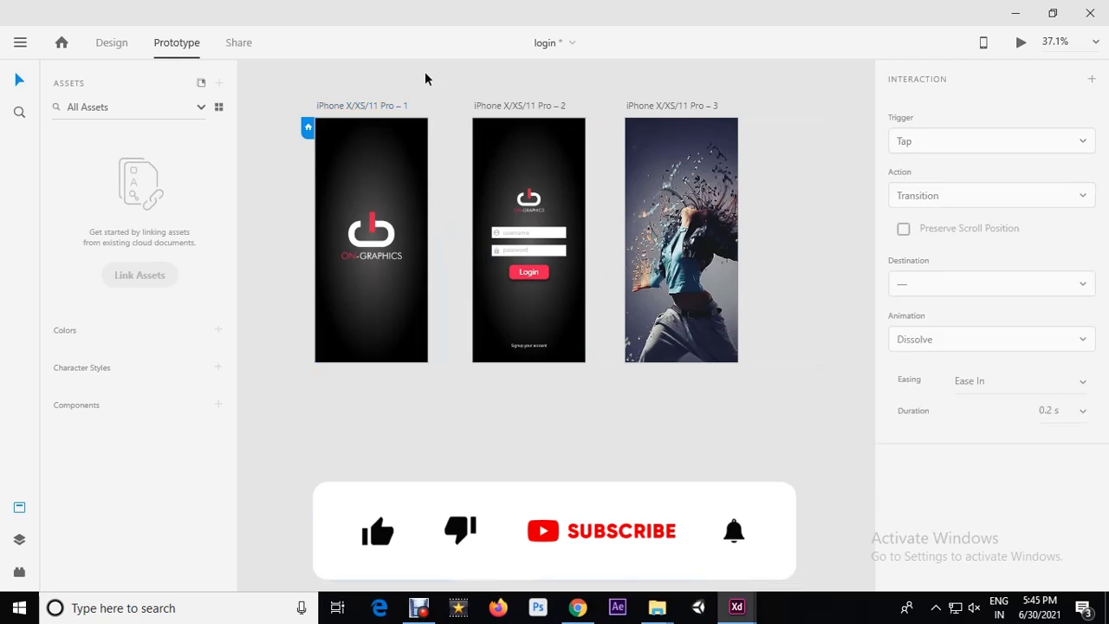
pyautogui.click(383, 104)
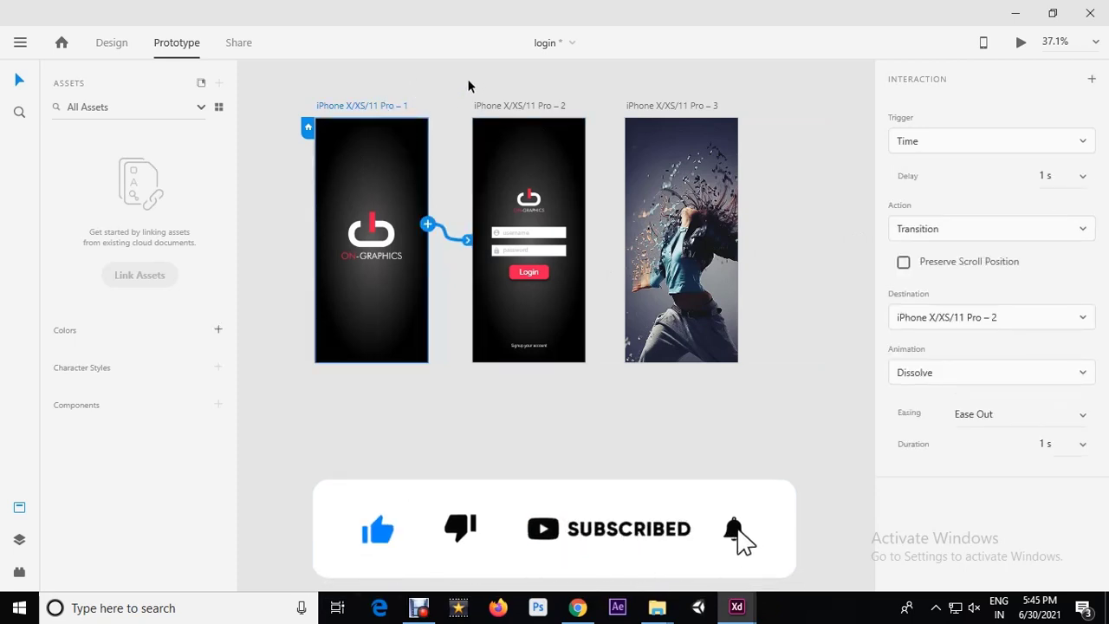
# Preview the timed splash-to-login transition twice, closing the preview after each run.
pyautogui.click(1019, 41)
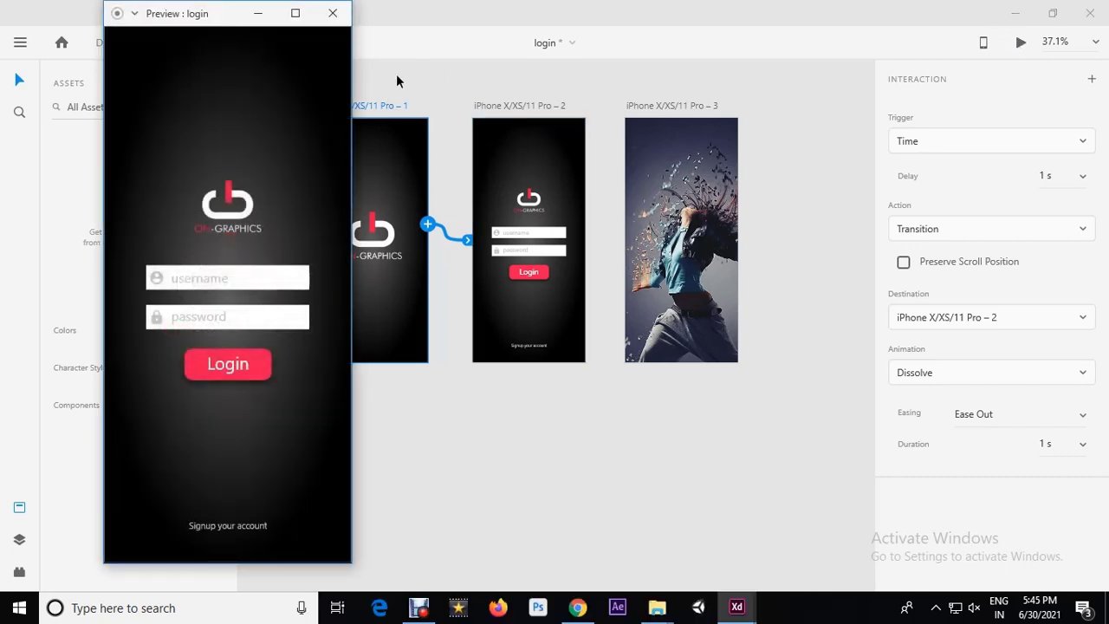
pyautogui.click(332, 26)
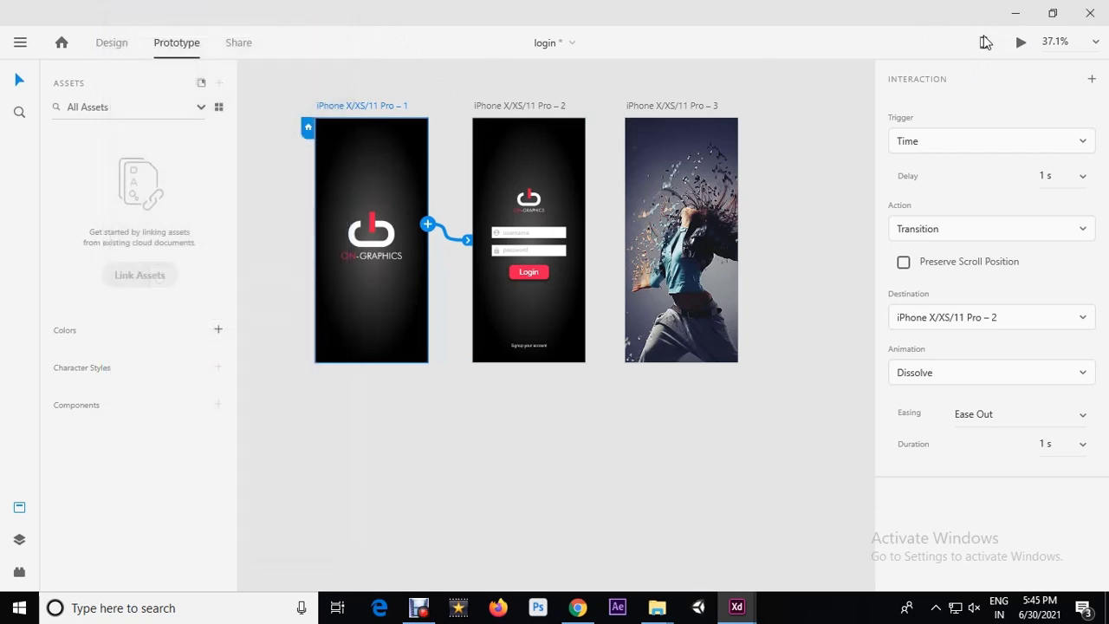
pyautogui.click(1021, 41)
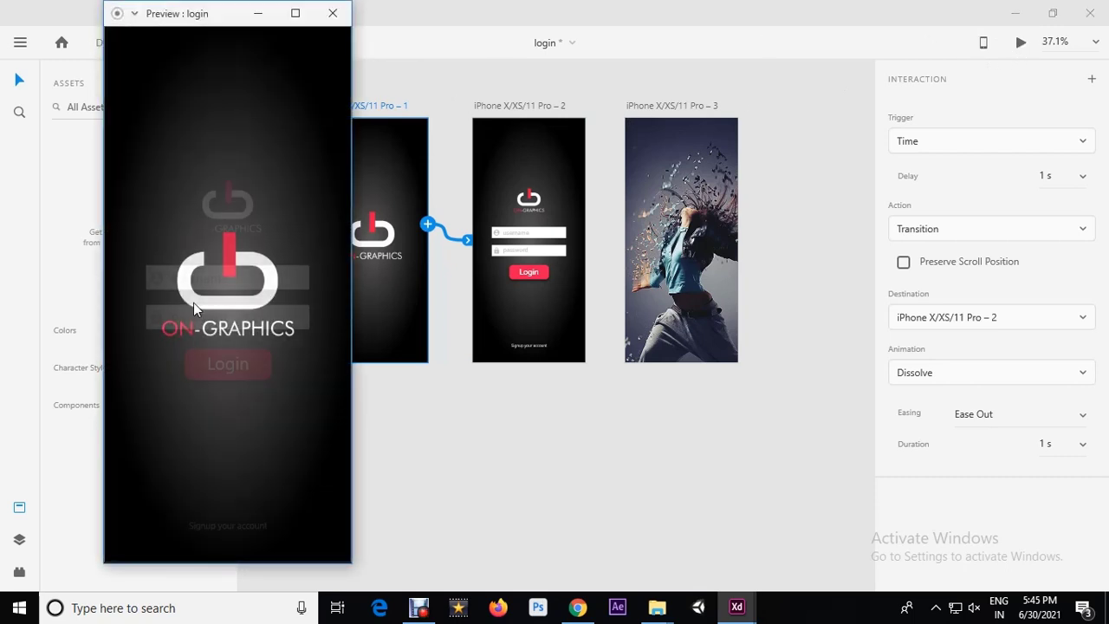
pyautogui.click(331, 13)
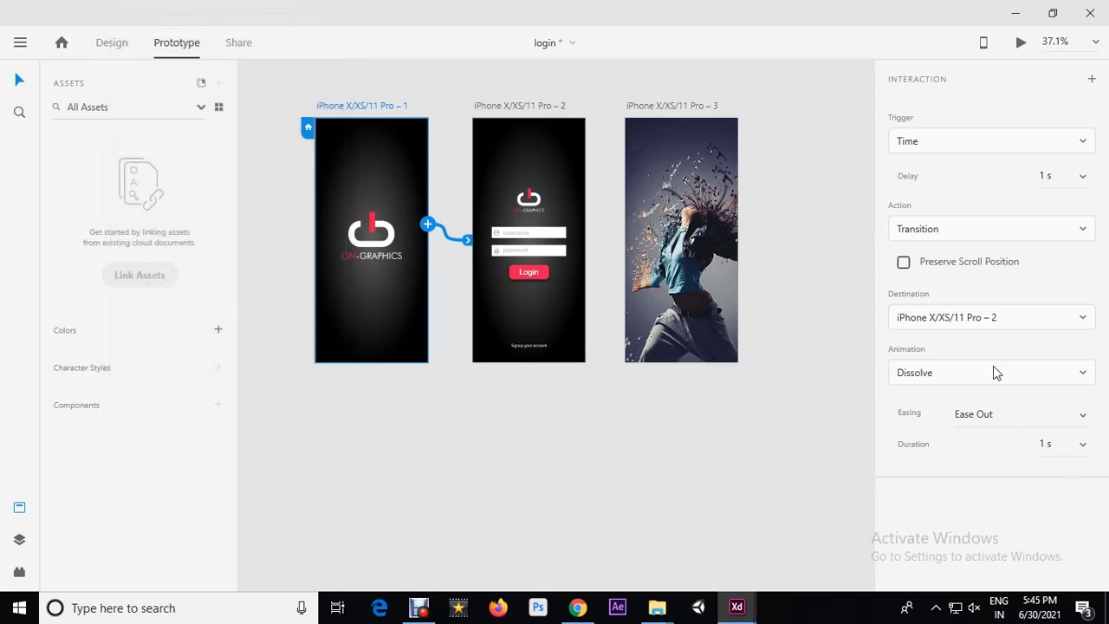
# Try the None animation on the splash transition and undo the change.
pyautogui.click(993, 373)
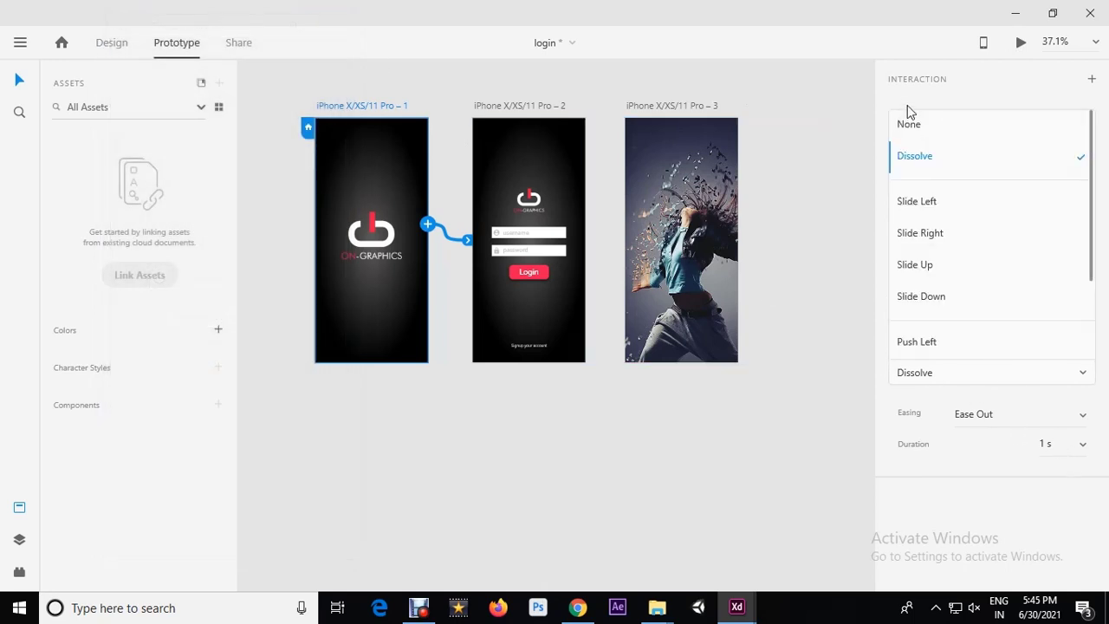
pyautogui.click(920, 125)
pyautogui.hotkey('ctrl', 'z')
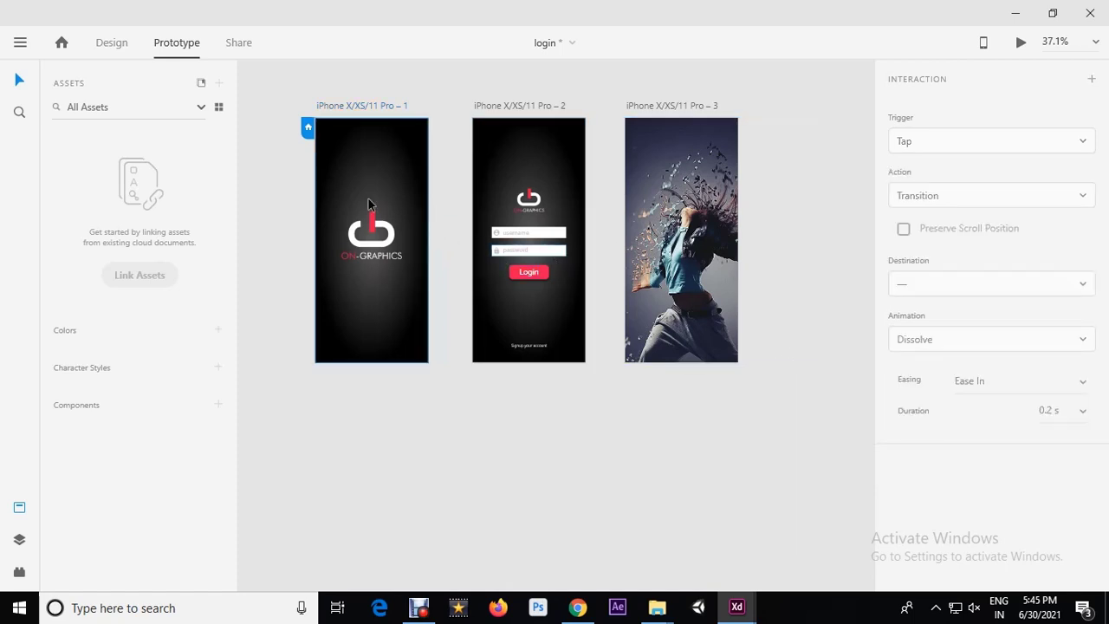
# Save the document and preview the full flow, using the Login button to reach the image screen.
pyautogui.hotkey('ctrl', 's')
pyautogui.click(1022, 41)
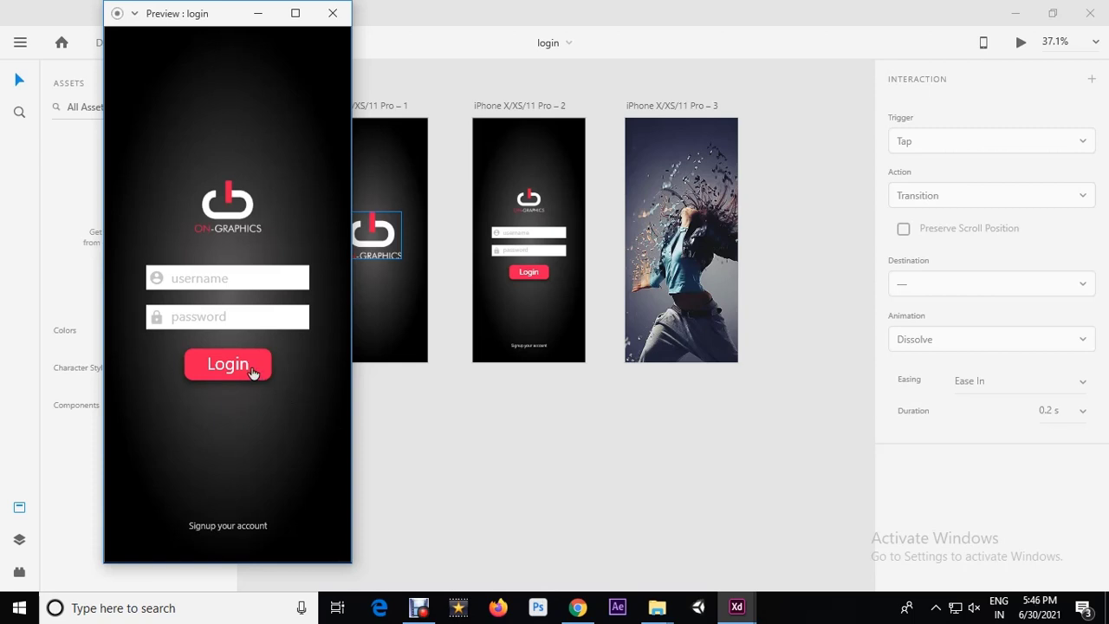
pyautogui.click(249, 369)
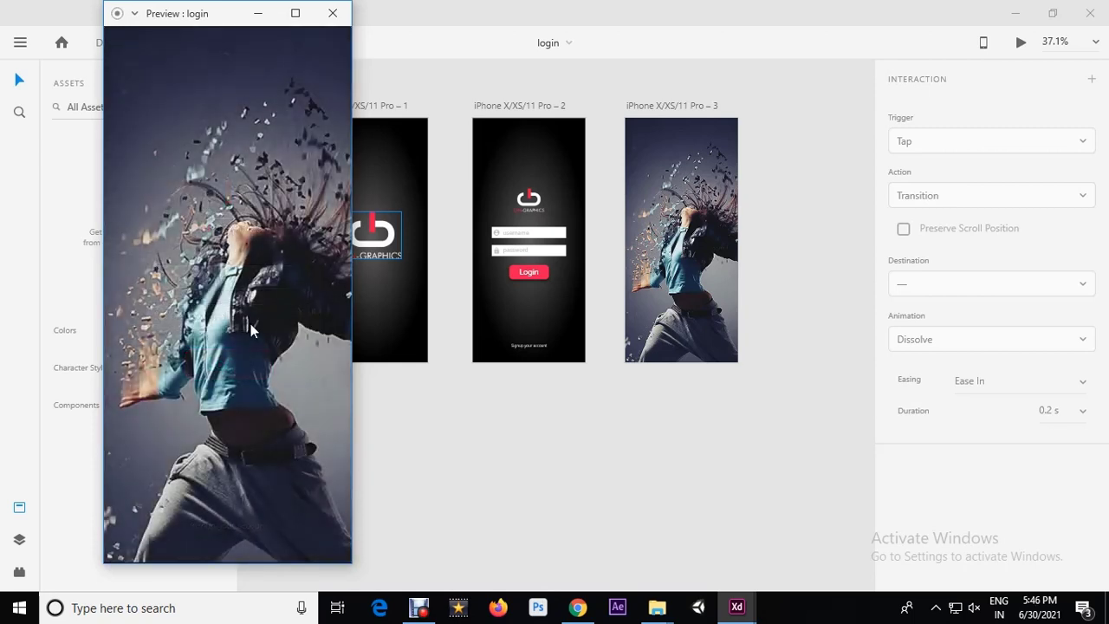
pyautogui.click(376, 27)
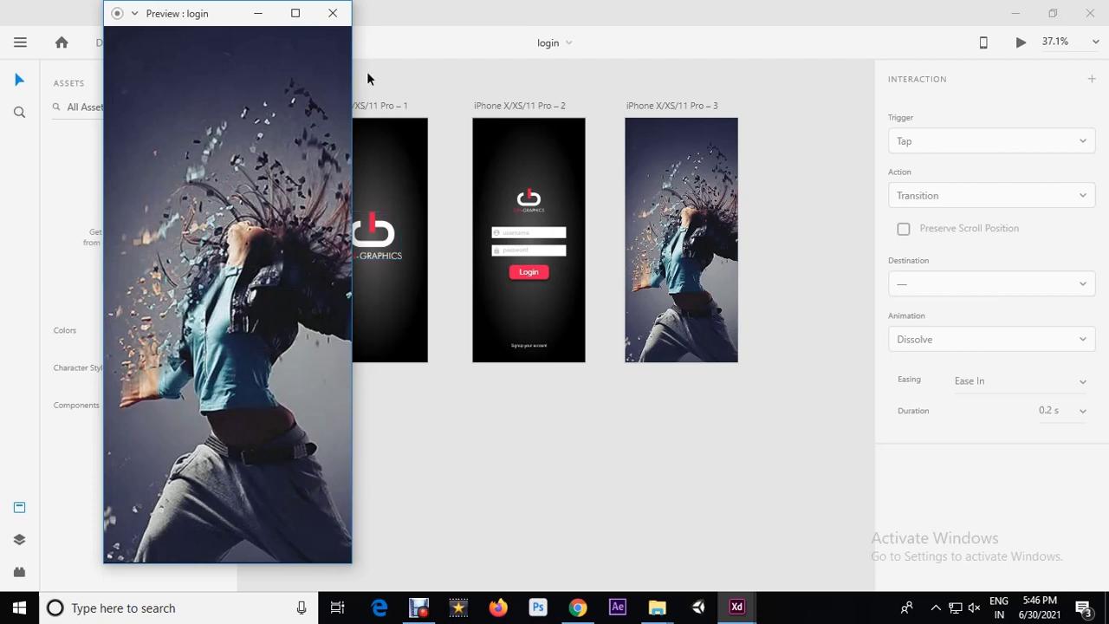